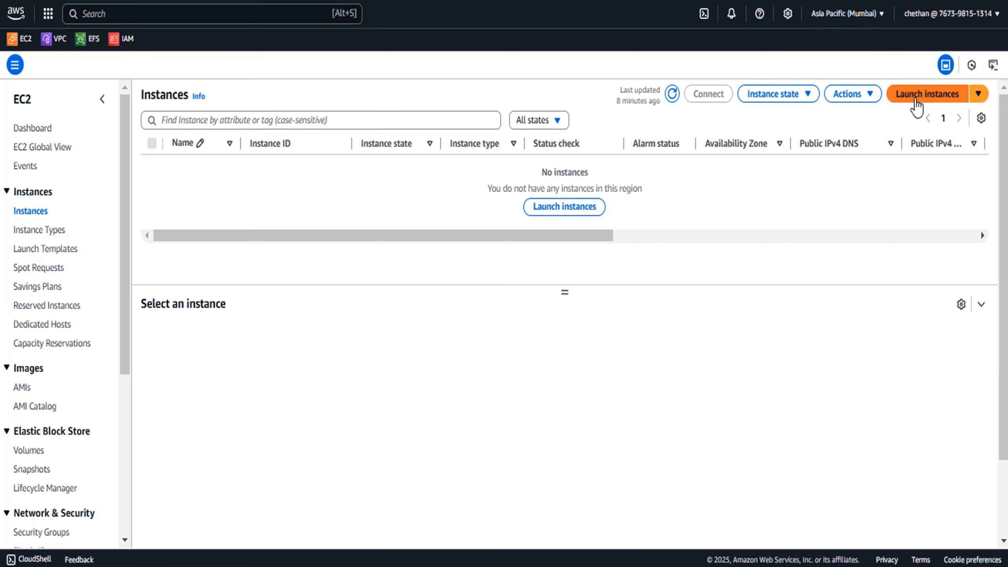
Start launching a new EC2 instance and name it Test1
{"action": "left_click", "coordinate": [915, 101]}
{"action": "left_click", "coordinate": [135, 236]}
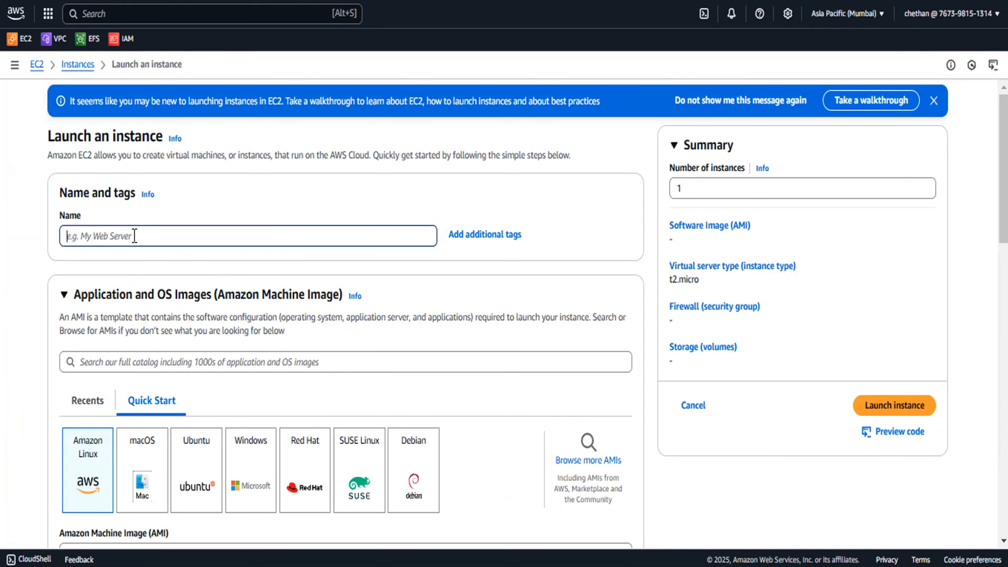
{"action": "type", "text": "Test1"}
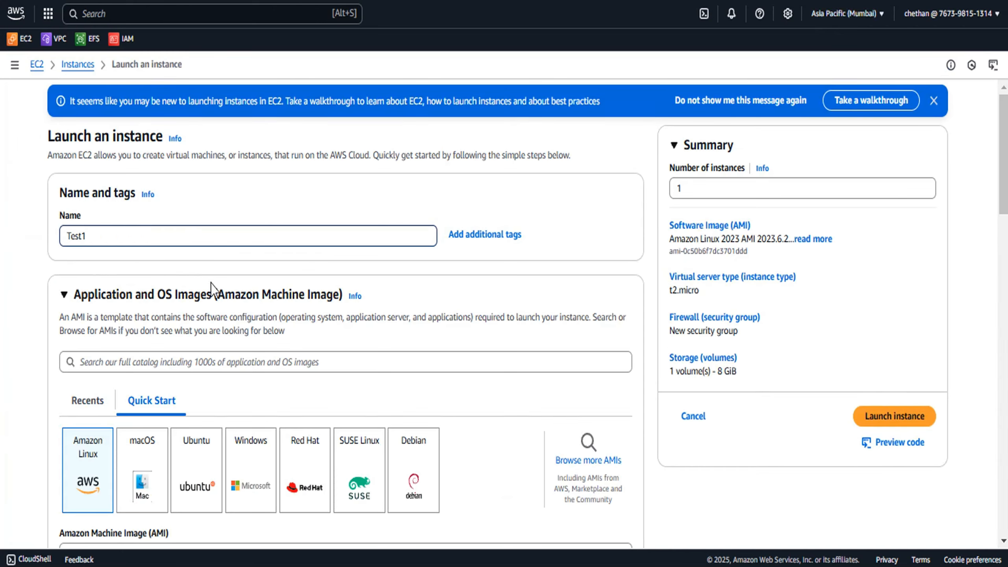
{"action": "left_click", "coordinate": [85, 236]}
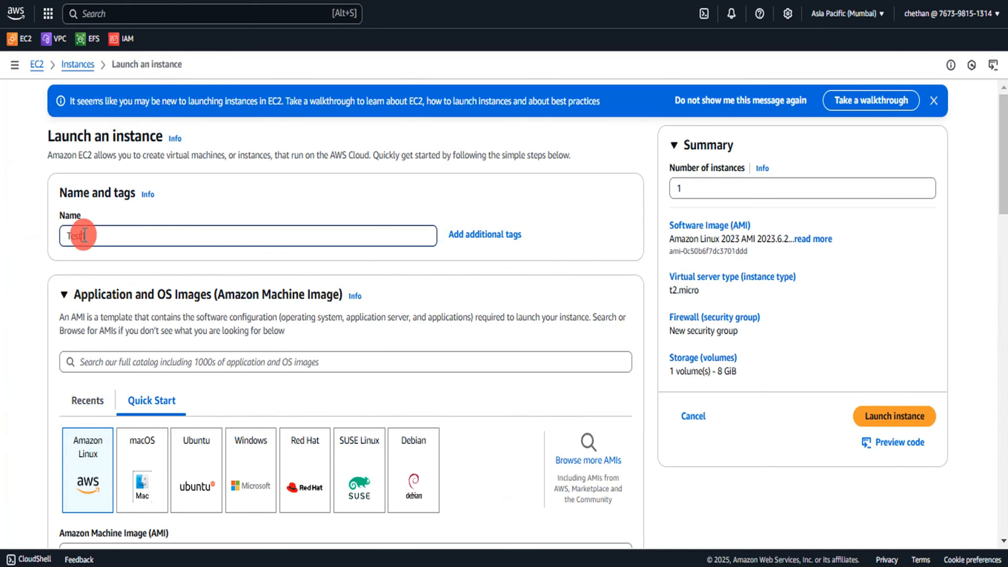
{"action": "key", "text": "Left"}
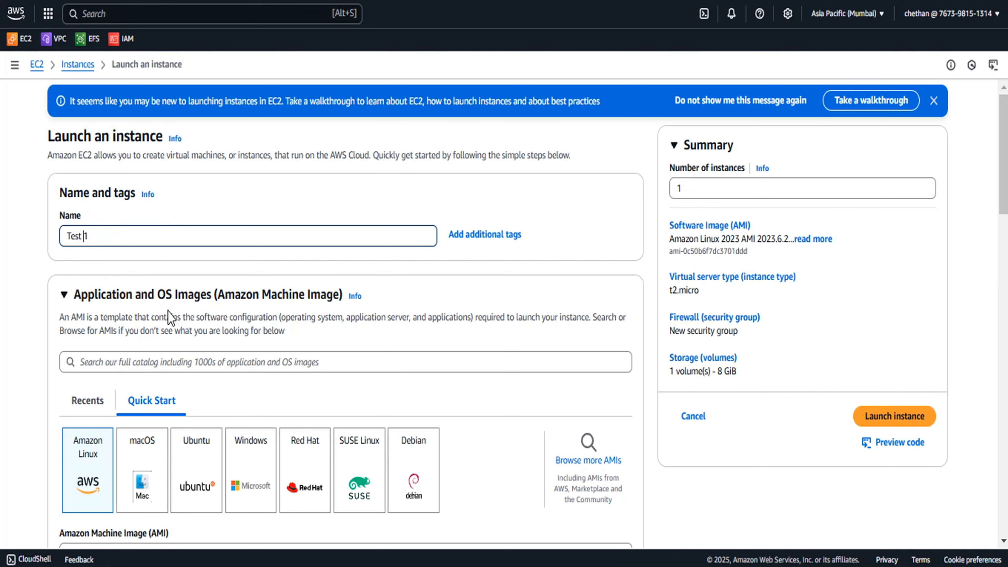
Select the CR-DesktopKey key pair for the instance
{"action": "scroll", "coordinate": [168, 312], "scroll_direction": "down", "scroll_amount": 6}
{"action": "scroll", "coordinate": [166, 365], "scroll_direction": "down", "scroll_amount": 4}
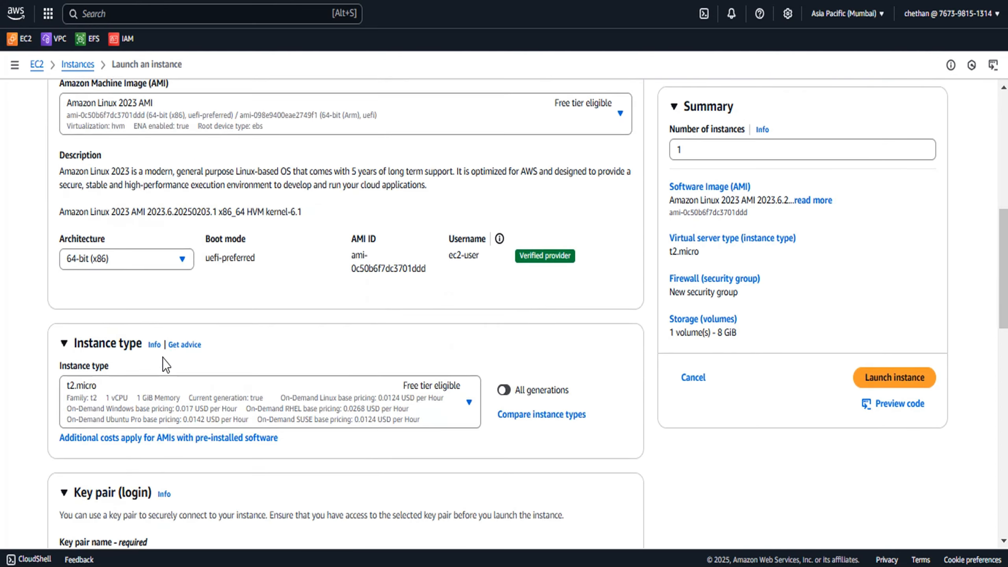
{"action": "scroll", "coordinate": [166, 365], "scroll_direction": "down", "scroll_amount": 2}
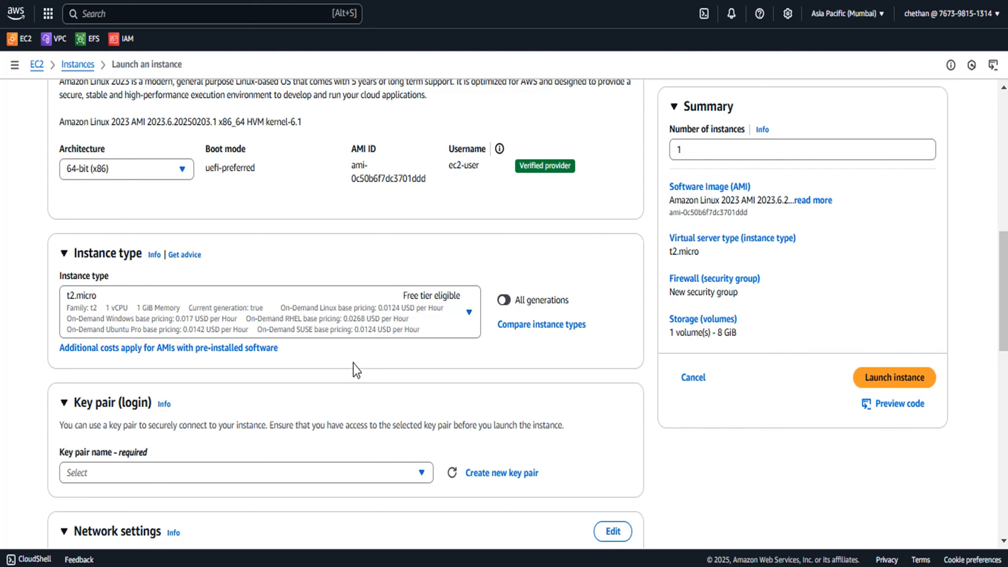
{"action": "scroll", "coordinate": [356, 369], "scroll_direction": "down", "scroll_amount": 4}
{"action": "left_click", "coordinate": [235, 297]}
{"action": "type", "text": "cr"}
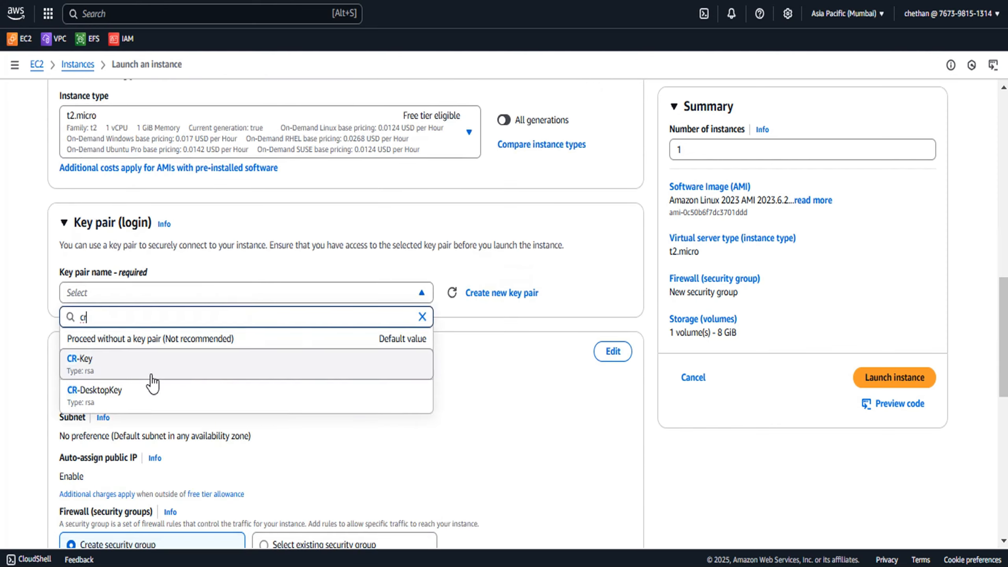
{"action": "left_click", "coordinate": [129, 393]}
Edit the network settings and choose the Demo-VPC VPC
{"action": "scroll", "coordinate": [338, 306], "scroll_direction": "down", "scroll_amount": 1}
{"action": "scroll", "coordinate": [338, 306], "scroll_direction": "down", "scroll_amount": 3}
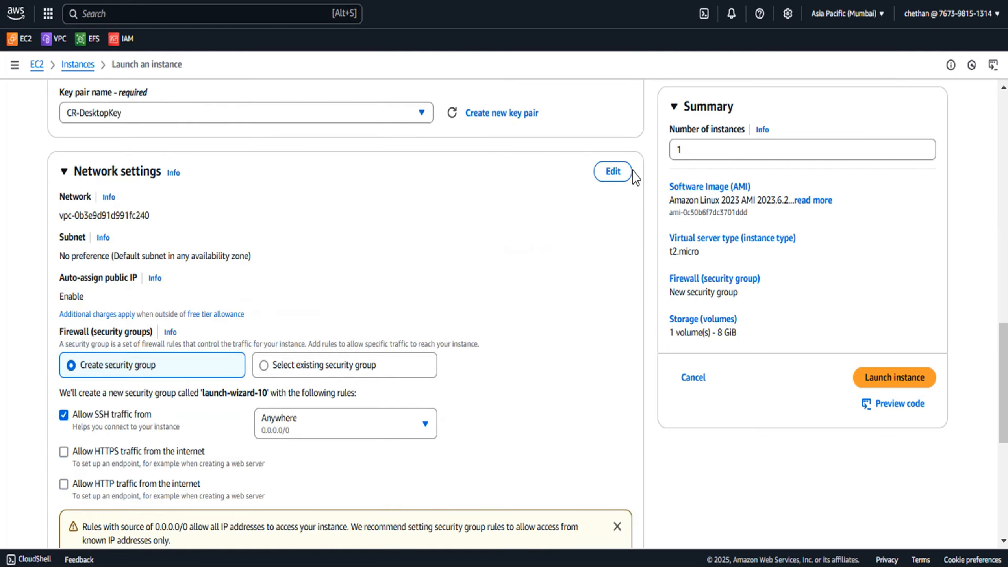
{"action": "left_click", "coordinate": [612, 171]}
{"action": "left_click", "coordinate": [337, 233]}
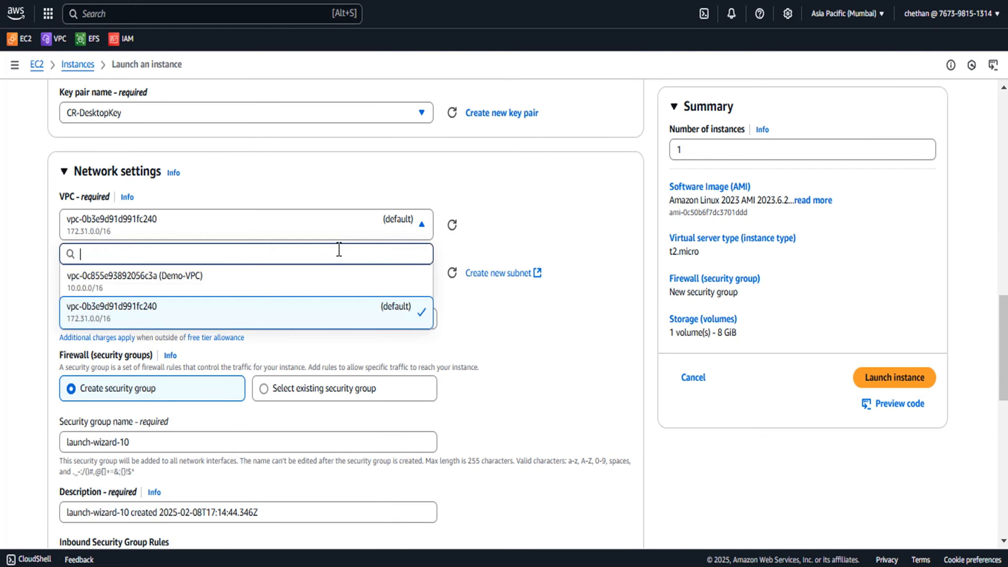
{"action": "left_click", "coordinate": [243, 278]}
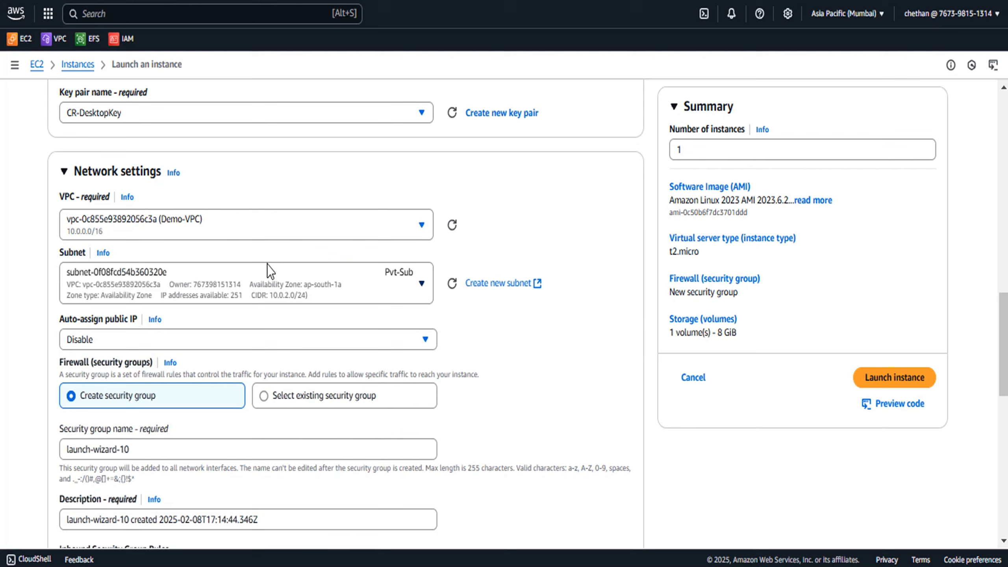
Choose the Pub-Sub subnet and enable auto-assign public IP
{"action": "left_click", "coordinate": [403, 288]}
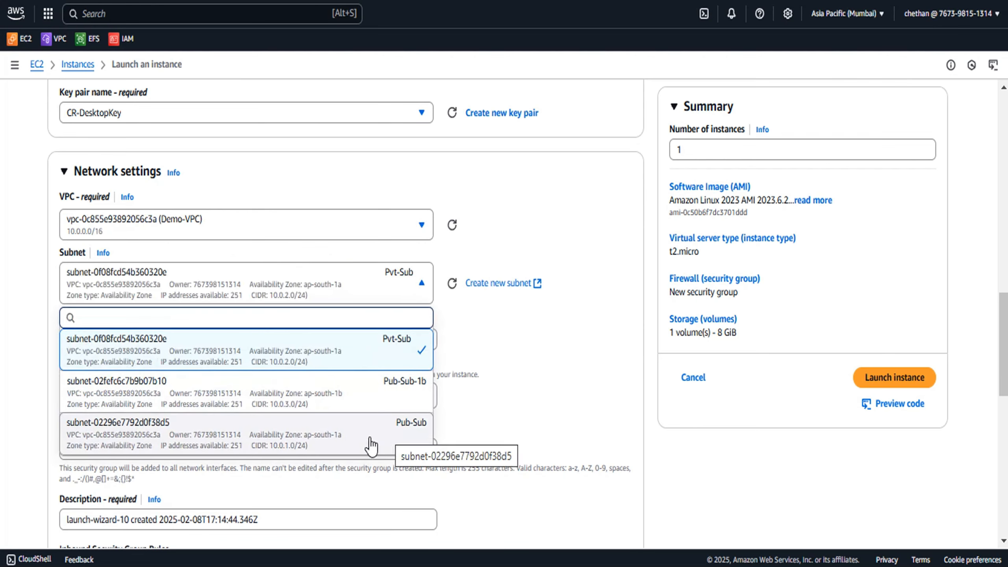
{"action": "left_click", "coordinate": [350, 444]}
{"action": "scroll", "coordinate": [500, 329], "scroll_direction": "down", "scroll_amount": 5}
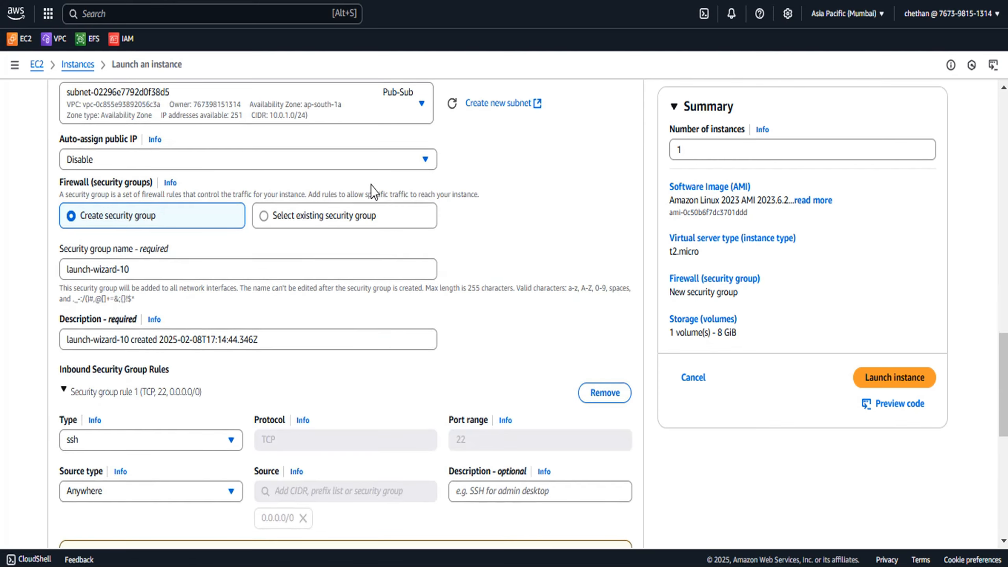
{"action": "left_click", "coordinate": [357, 160]}
{"action": "left_click", "coordinate": [169, 184]}
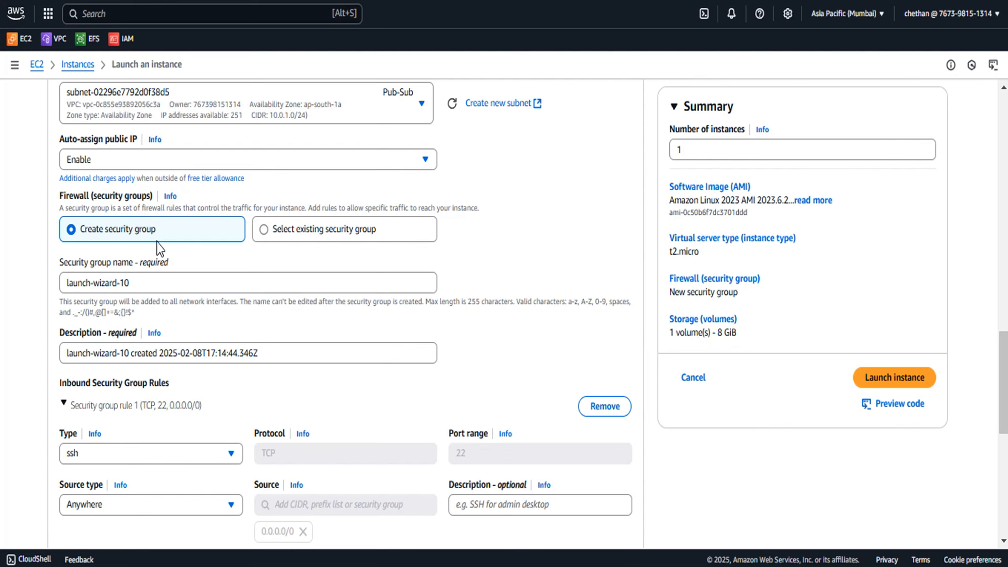
Add a second inbound security group rule of type HTTP with source 0.0.0.0/0
{"action": "scroll", "coordinate": [143, 278], "scroll_direction": "down", "scroll_amount": 2}
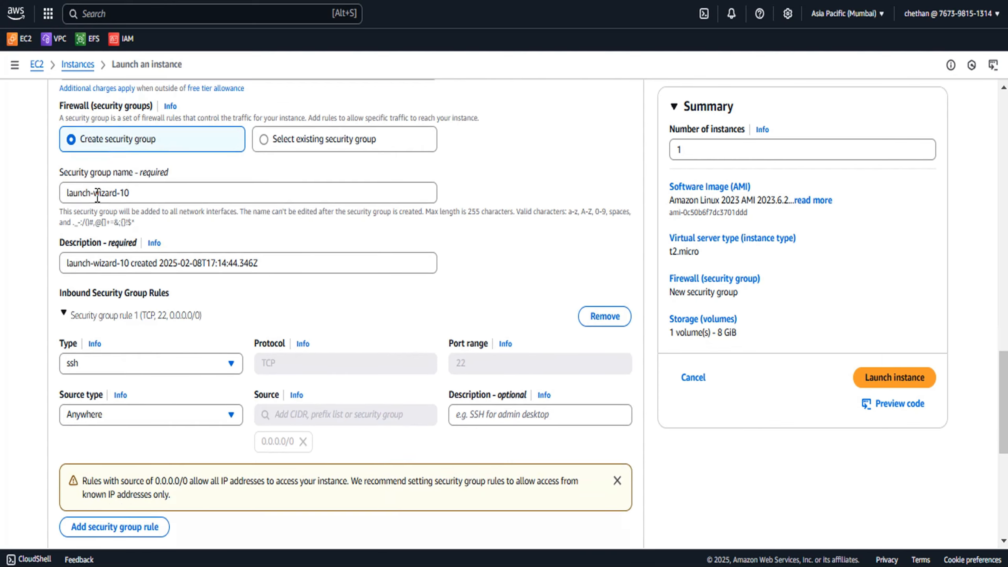
{"action": "scroll", "coordinate": [189, 248], "scroll_direction": "down", "scroll_amount": 2}
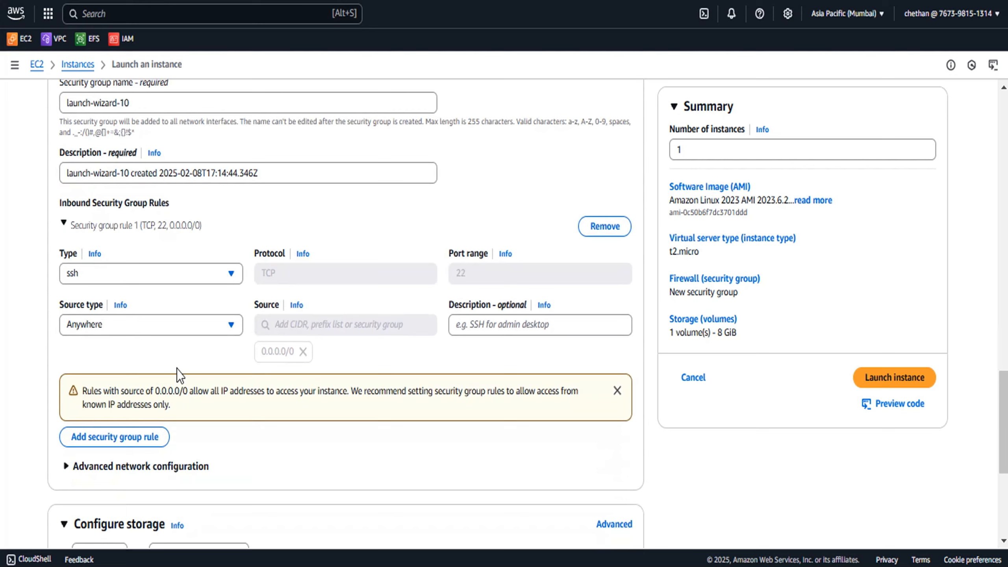
{"action": "left_click", "coordinate": [147, 440]}
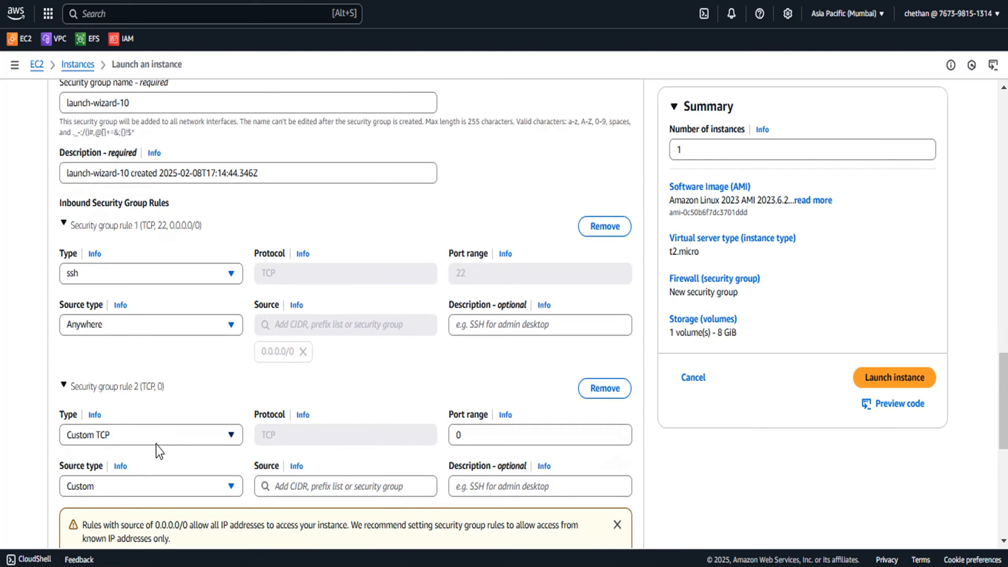
{"action": "left_click", "coordinate": [232, 439]}
{"action": "key", "text": "h"}
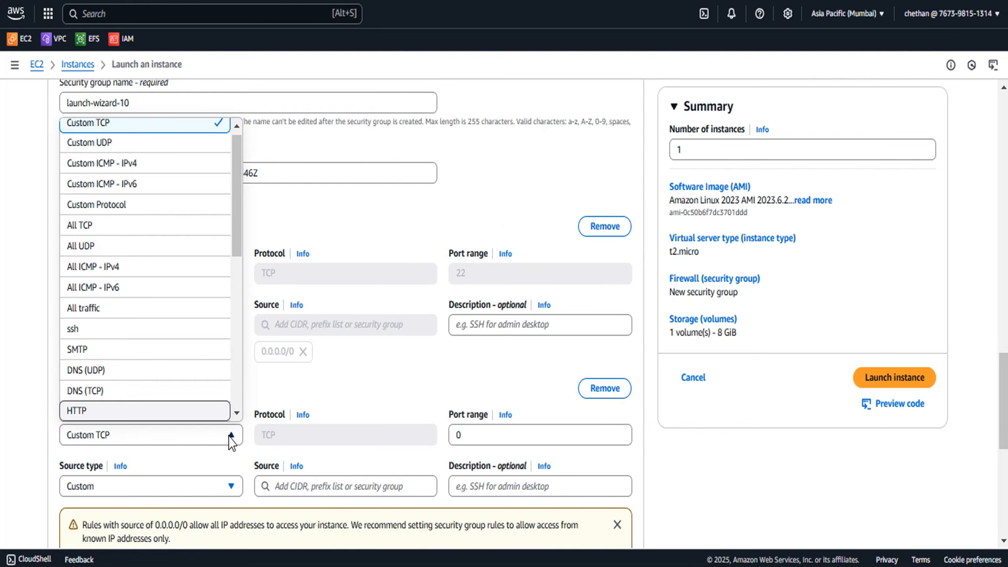
{"action": "left_click", "coordinate": [140, 411]}
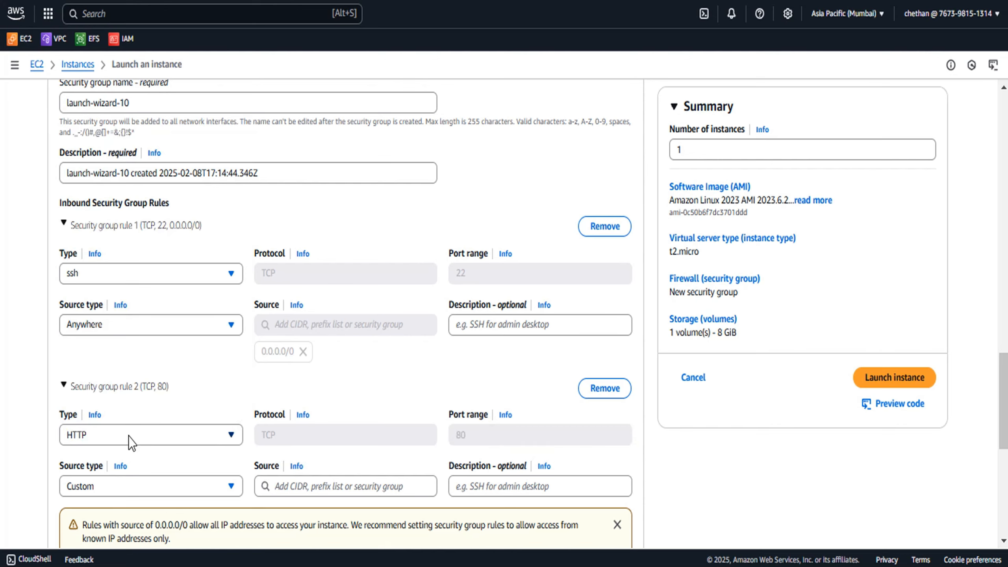
{"action": "scroll", "coordinate": [128, 436], "scroll_direction": "down", "scroll_amount": 2}
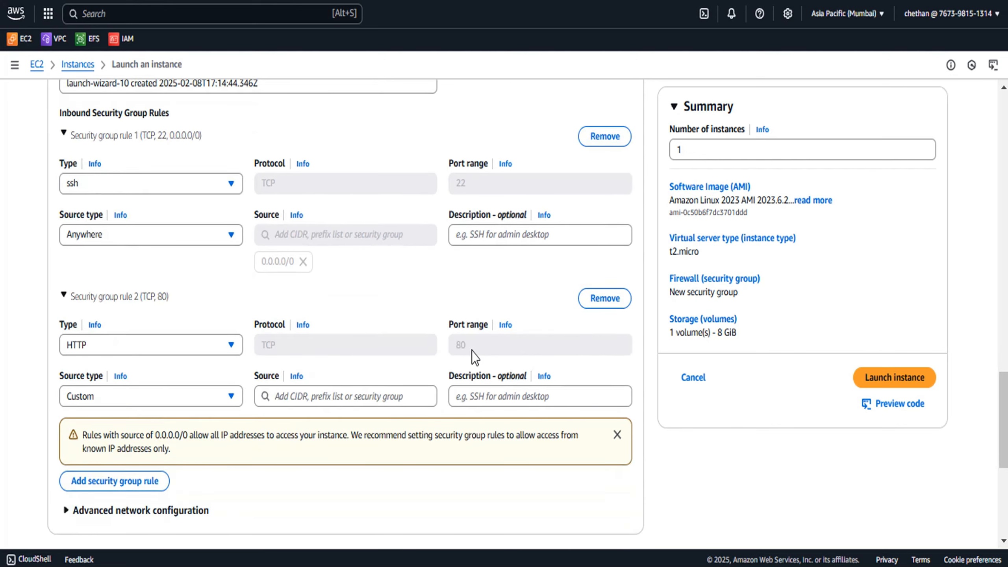
{"action": "left_click", "coordinate": [332, 396]}
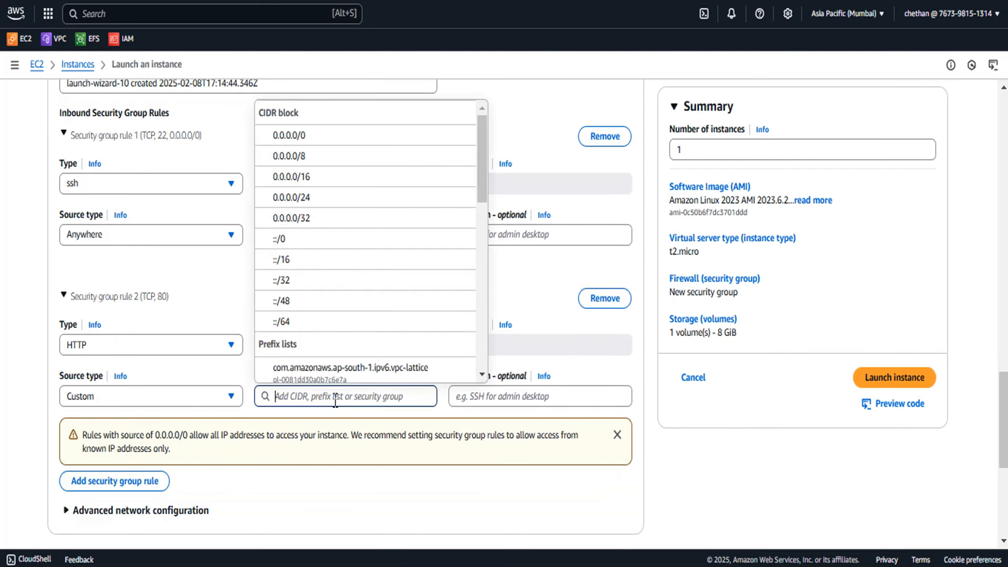
{"action": "left_click", "coordinate": [319, 134]}
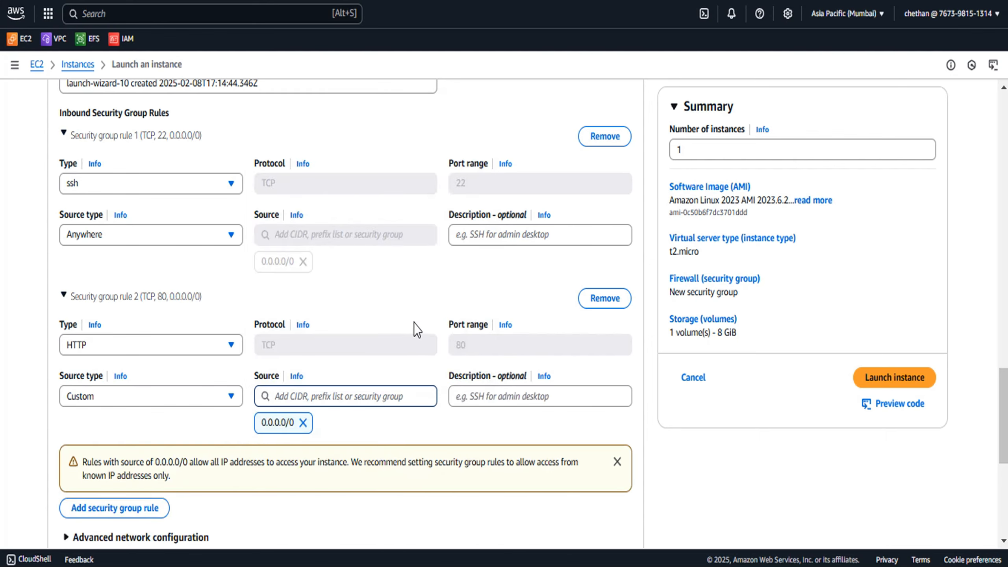
{"action": "scroll", "coordinate": [413, 322], "scroll_direction": "down", "scroll_amount": 6}
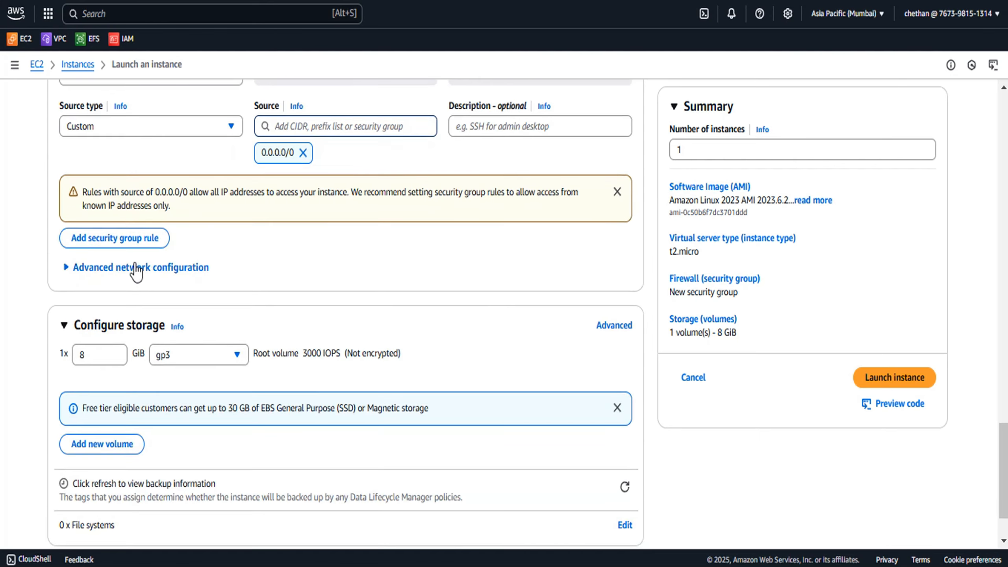
{"action": "left_click", "coordinate": [137, 270]}
{"action": "left_click", "coordinate": [135, 266]}
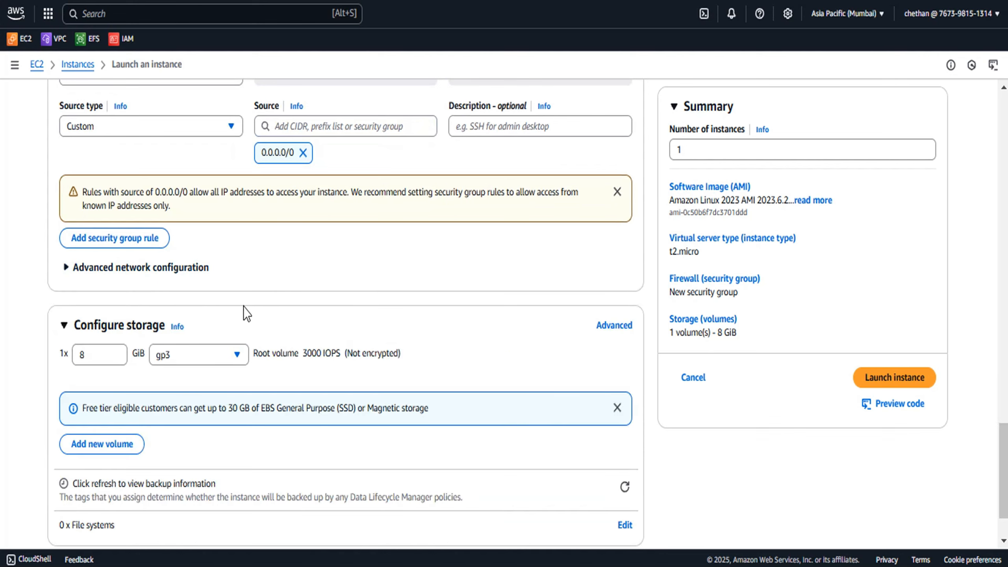
Expand the Advanced details section down to the User data field
{"action": "scroll", "coordinate": [243, 308], "scroll_direction": "down", "scroll_amount": 2}
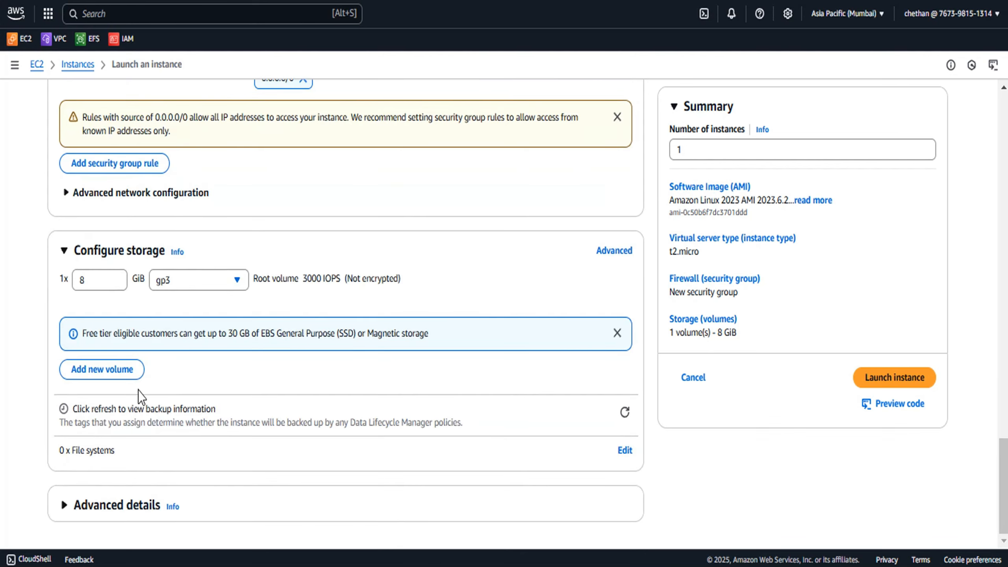
{"action": "left_click", "coordinate": [124, 505]}
{"action": "scroll", "coordinate": [315, 359], "scroll_direction": "down", "scroll_amount": 6}
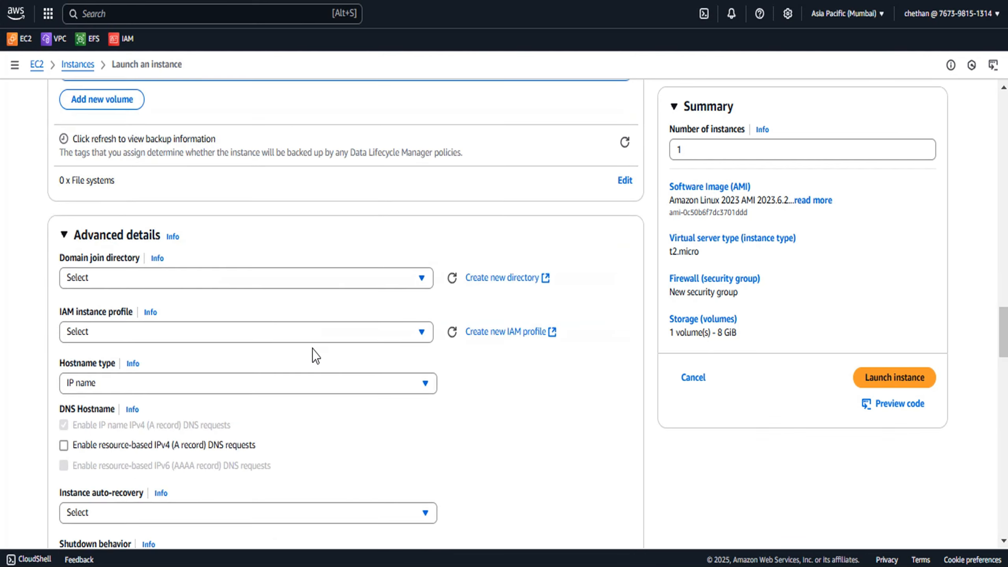
{"action": "scroll", "coordinate": [313, 349], "scroll_direction": "down", "scroll_amount": 20}
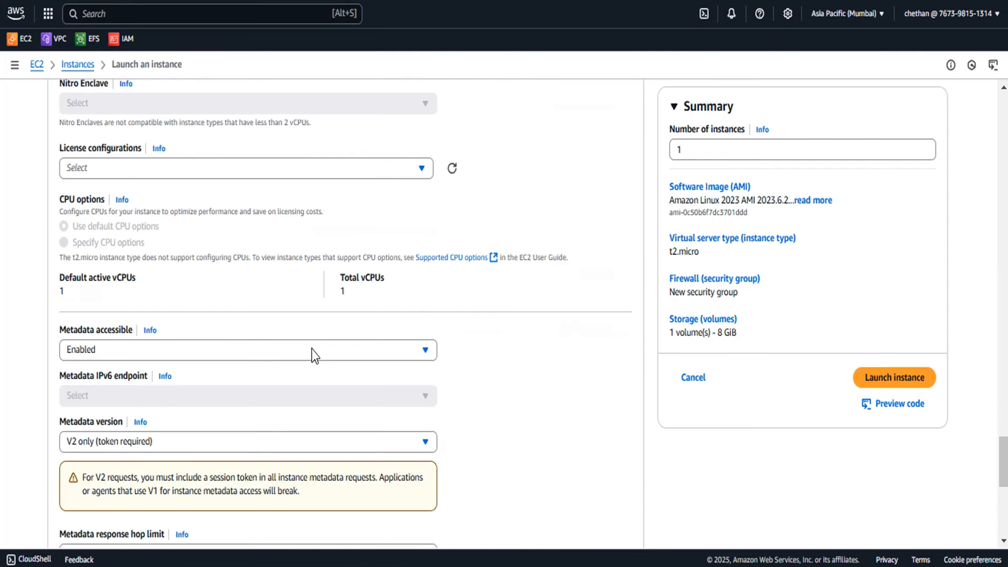
{"action": "scroll", "coordinate": [312, 349], "scroll_direction": "down", "scroll_amount": 10}
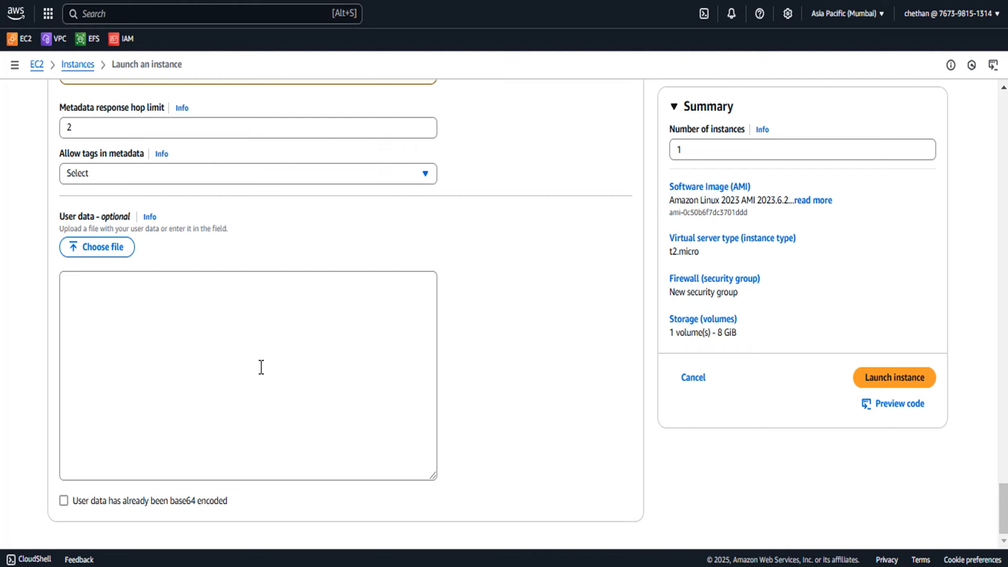
Switch to Notepad and review the bash user data script that installs and starts Apache
{"action": "key", "text": "alt+Tab"}
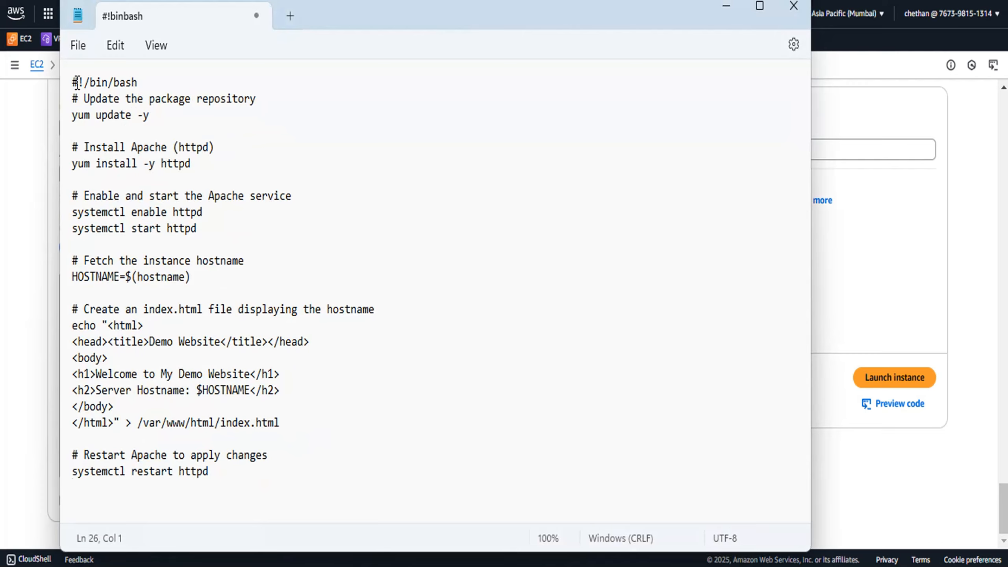
{"action": "left_click_drag", "start_coordinate": [72, 82], "coordinate": [145, 87]}
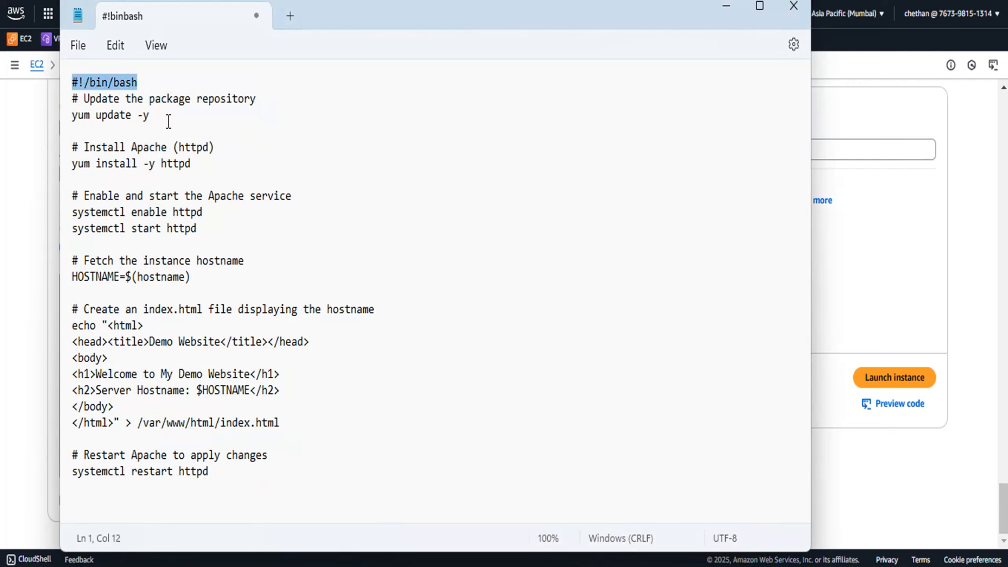
{"action": "left_click", "coordinate": [71, 122]}
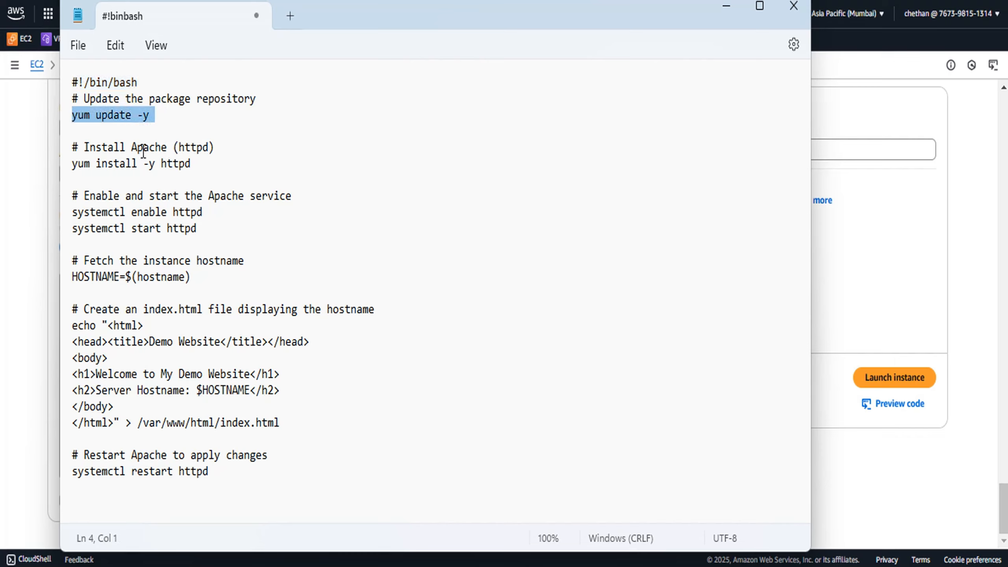
{"action": "left_click_drag", "start_coordinate": [74, 165], "coordinate": [202, 171]}
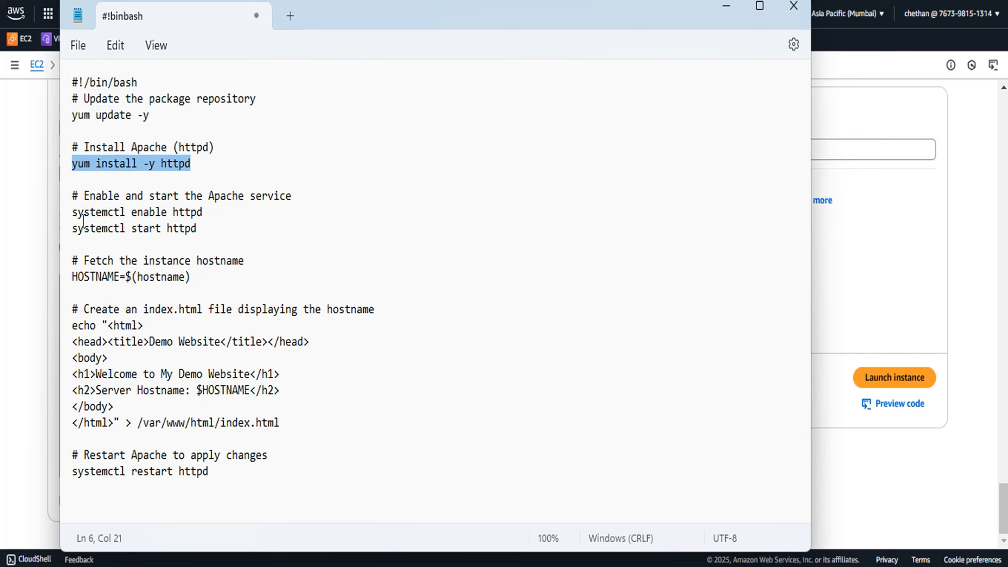
{"action": "triple_click", "coordinate": [73, 228]}
{"action": "left_click", "coordinate": [155, 211]}
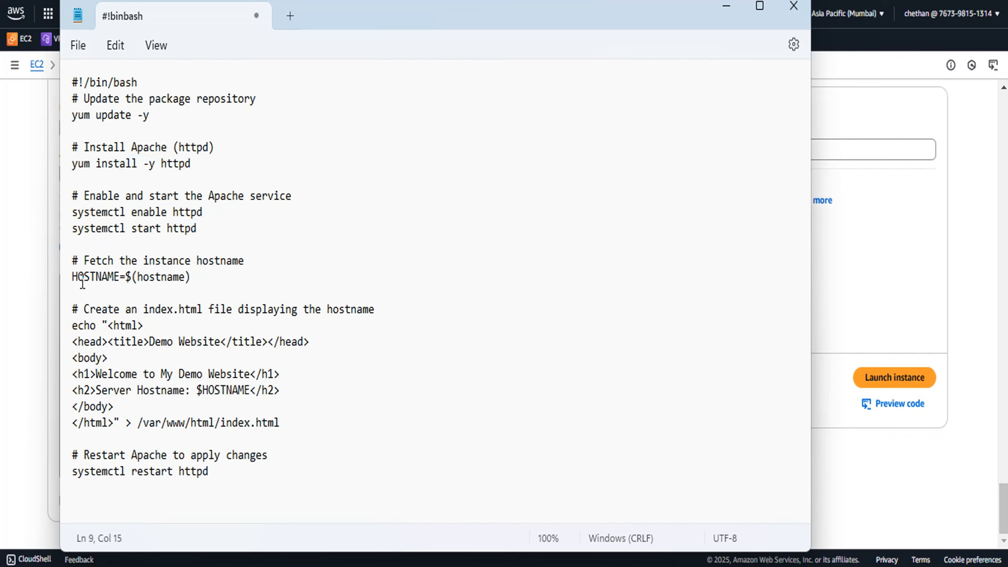
{"action": "left_click", "coordinate": [73, 277]}
{"action": "left_click_drag", "start_coordinate": [74, 279], "coordinate": [216, 277]}
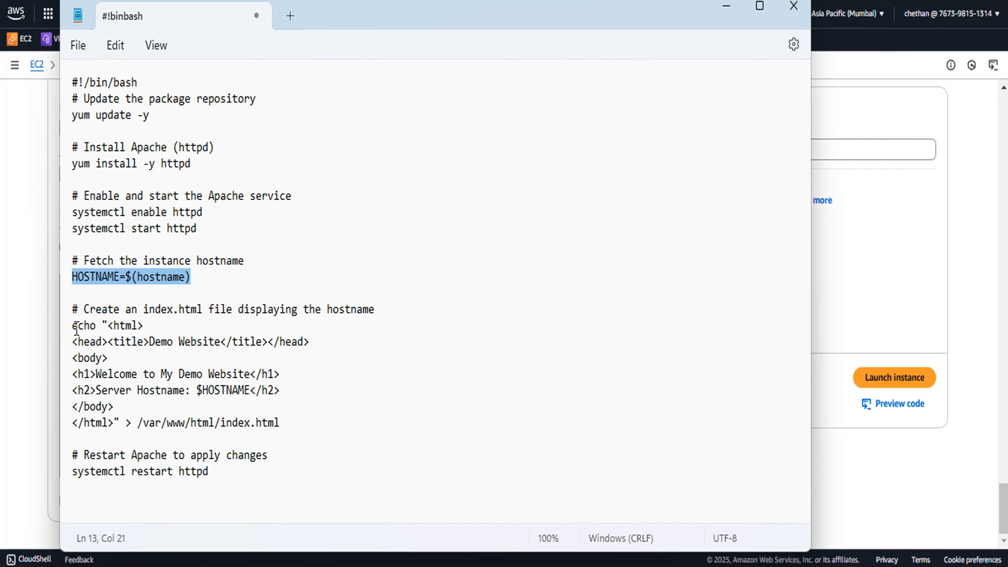
{"action": "left_click_drag", "start_coordinate": [72, 326], "coordinate": [267, 354]}
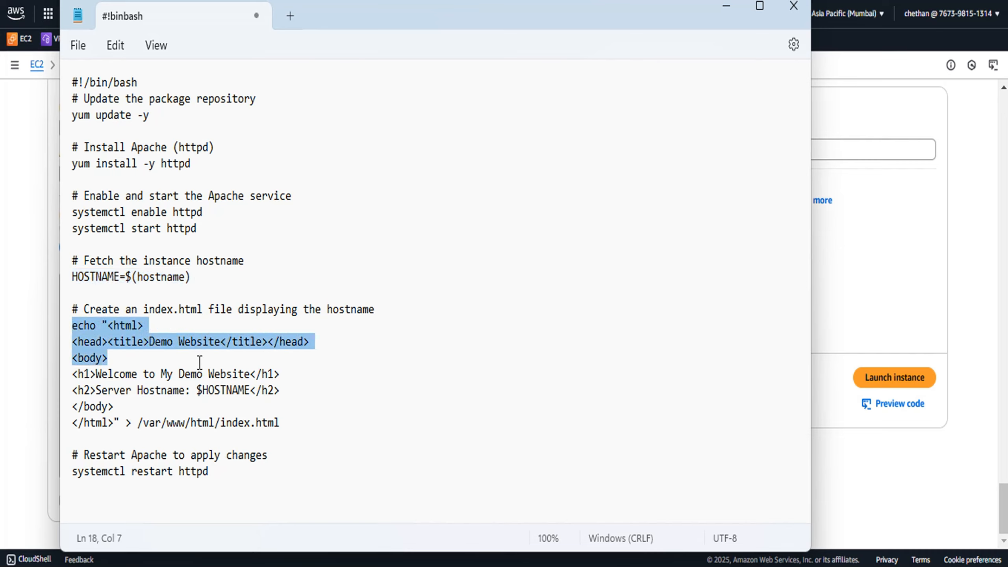
{"action": "left_click", "coordinate": [150, 343]}
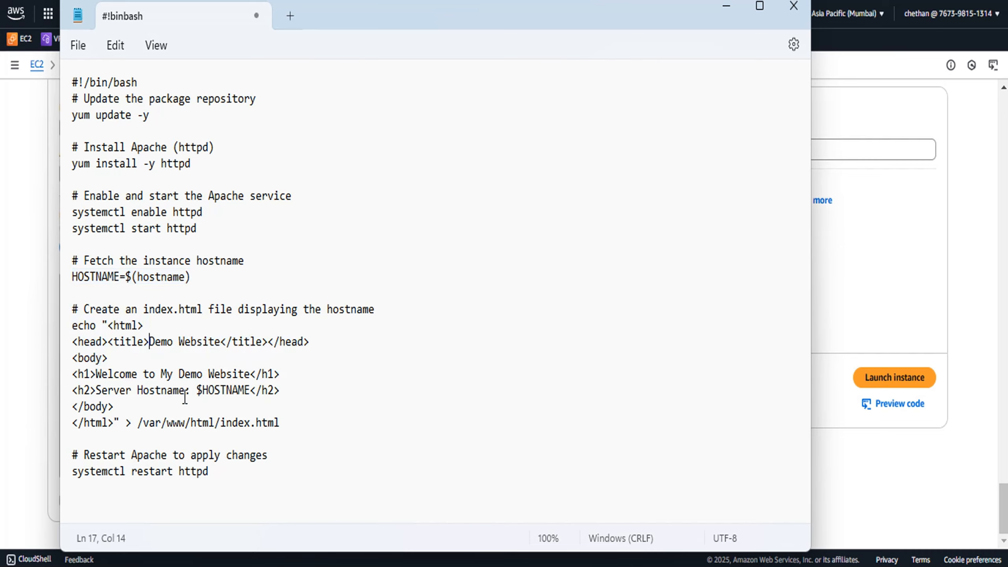
Edit the script's h1 heading to read "Welcome to My Demo Website in 1A" and select the whole script
{"action": "left_click", "coordinate": [139, 390]}
{"action": "left_click_drag", "start_coordinate": [245, 390], "coordinate": [251, 391]}
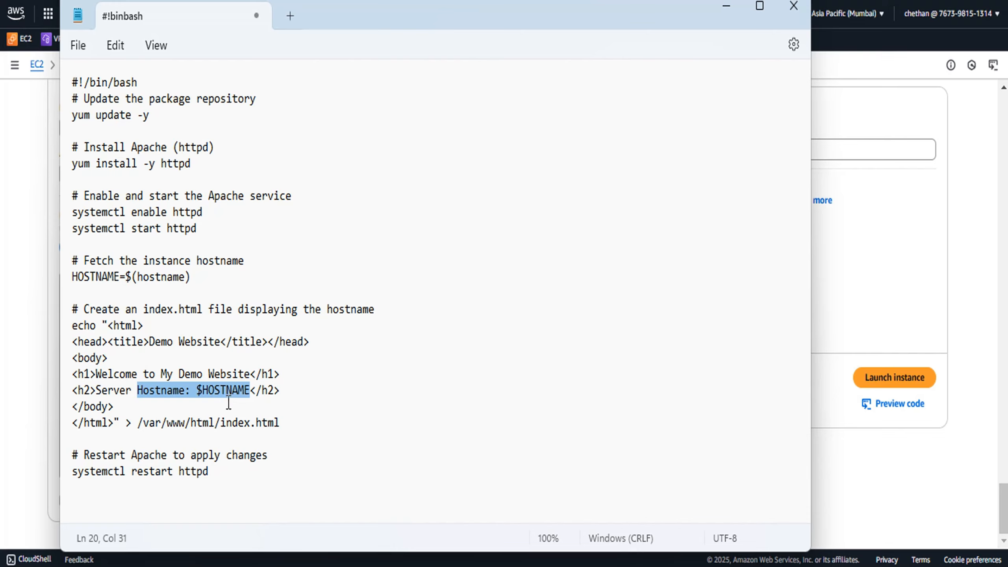
{"action": "left_click", "coordinate": [252, 375]}
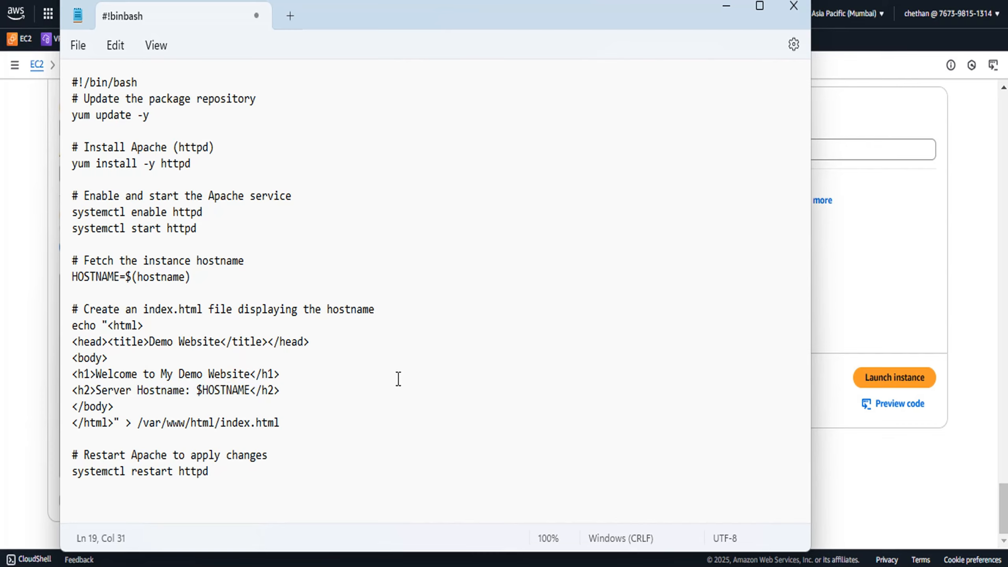
{"action": "type", "text": "in 1A"}
{"action": "key", "text": "BackSpace"}
{"action": "left_click_drag", "start_coordinate": [214, 473], "coordinate": [58, 81]}
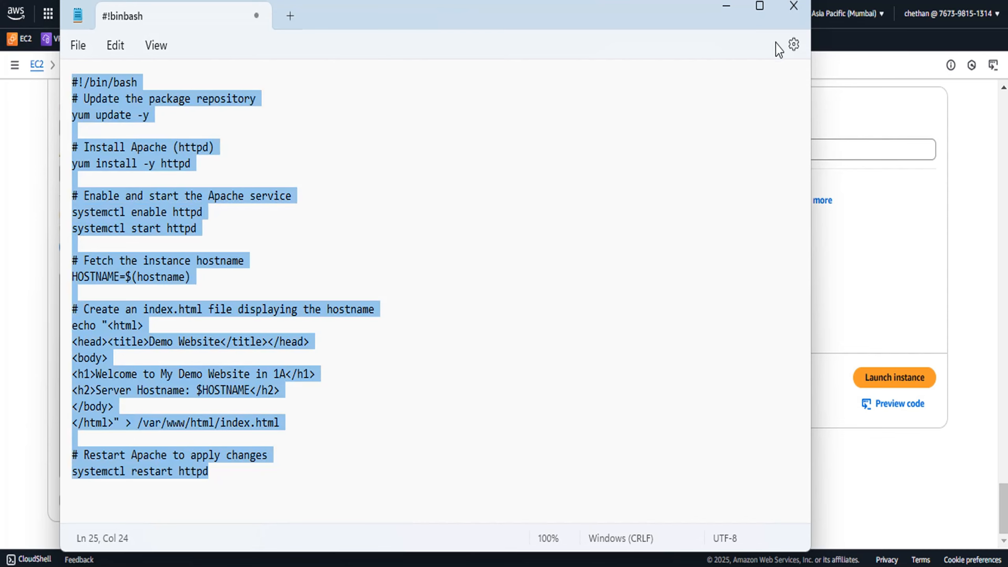
Return to the launch page and paste the script into the User data field
{"action": "left_click", "coordinate": [728, 9]}
{"action": "left_click", "coordinate": [144, 313]}
{"action": "key", "text": "ctrl+v"}
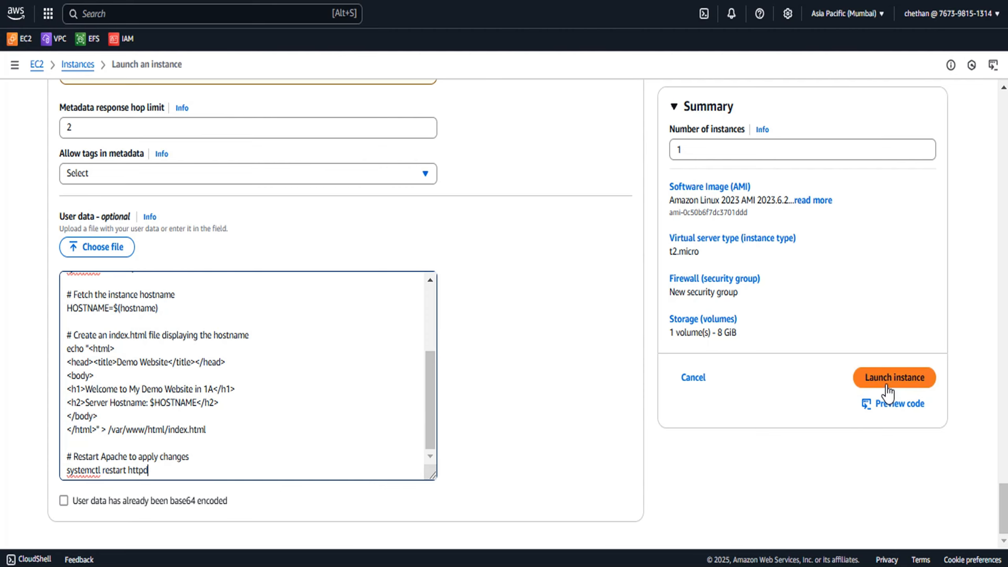
Launch the instance
{"action": "scroll", "coordinate": [448, 375], "scroll_direction": "up", "scroll_amount": 1}
{"action": "scroll", "coordinate": [448, 379], "scroll_direction": "up", "scroll_amount": 15}
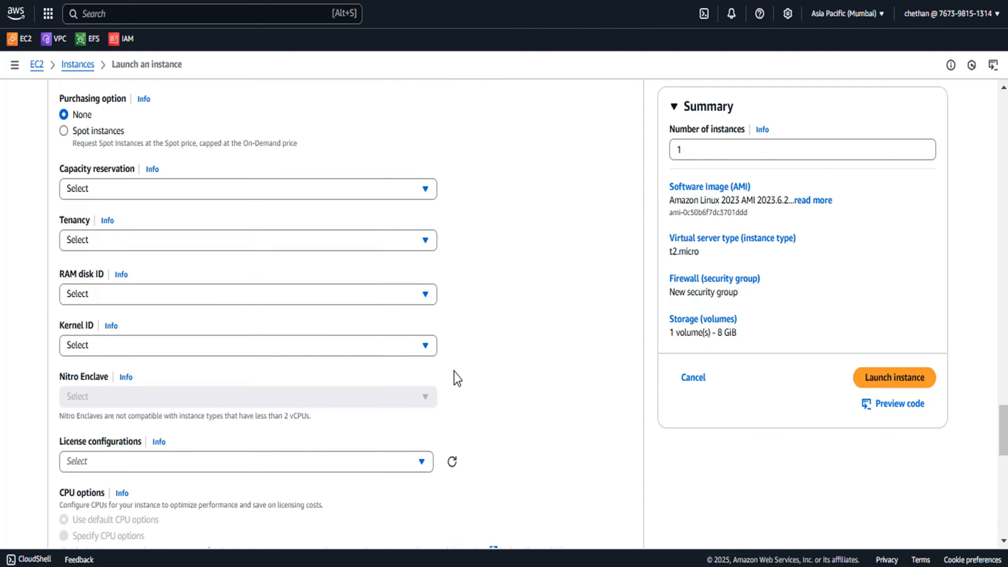
{"action": "scroll", "coordinate": [458, 379], "scroll_direction": "up", "scroll_amount": 8}
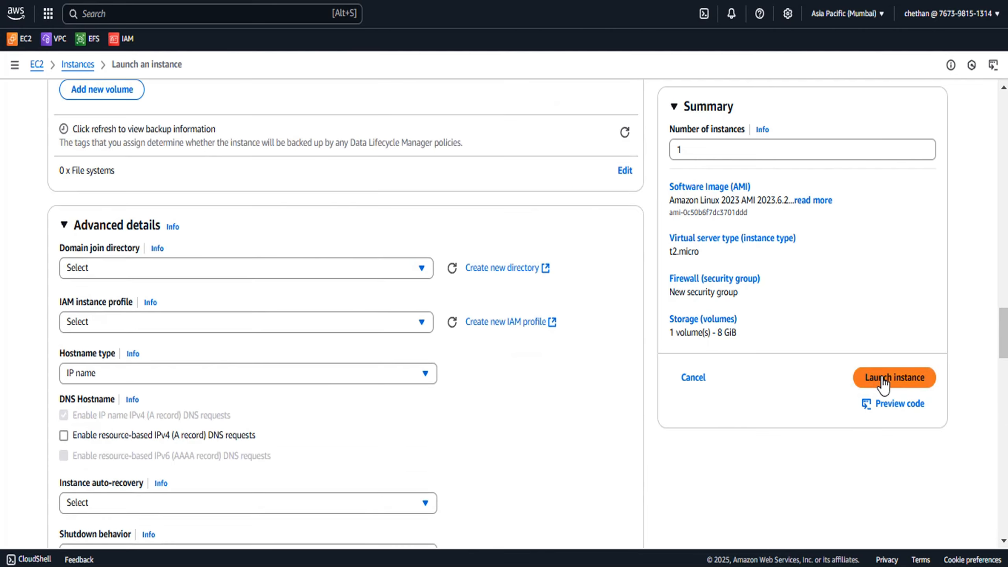
{"action": "left_click", "coordinate": [883, 382]}
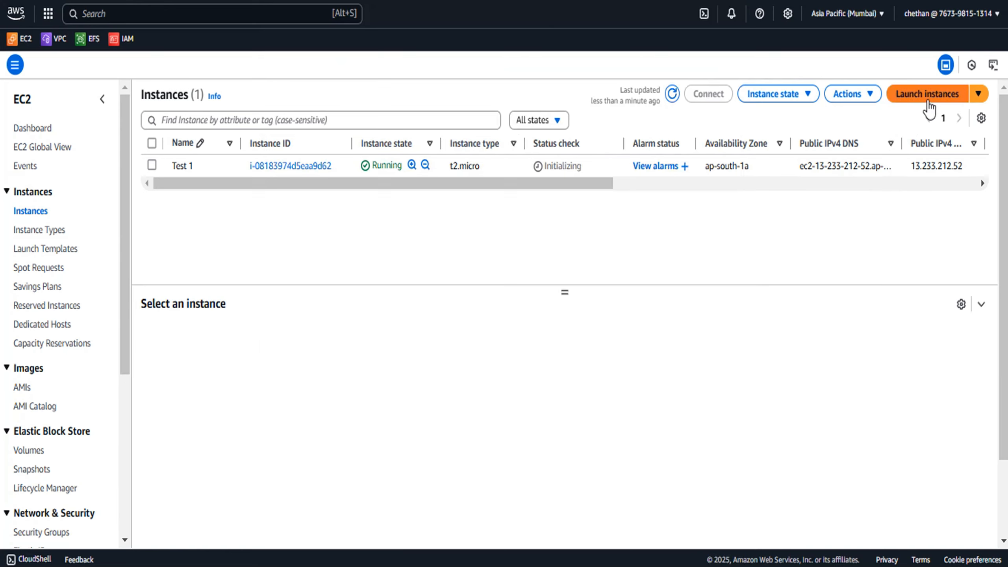
Start launching another instance and name it Test 2
{"action": "left_click", "coordinate": [927, 101]}
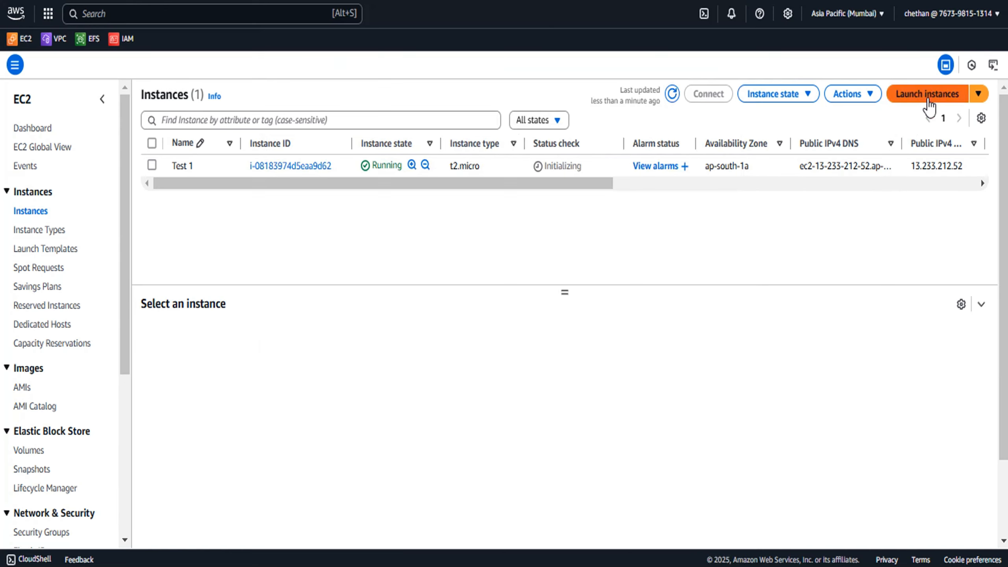
{"action": "left_click", "coordinate": [117, 200]}
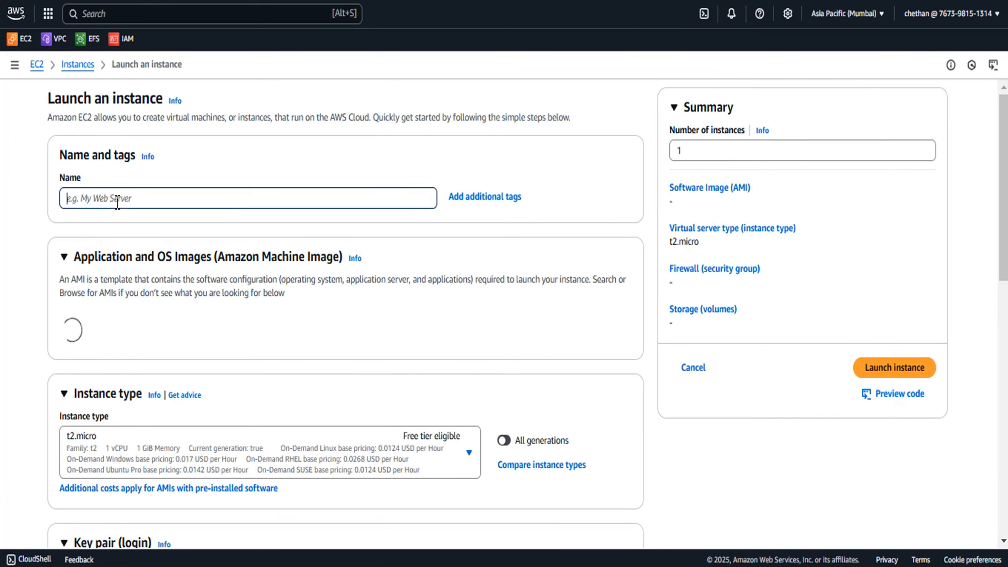
{"action": "type", "text": "Test 2"}
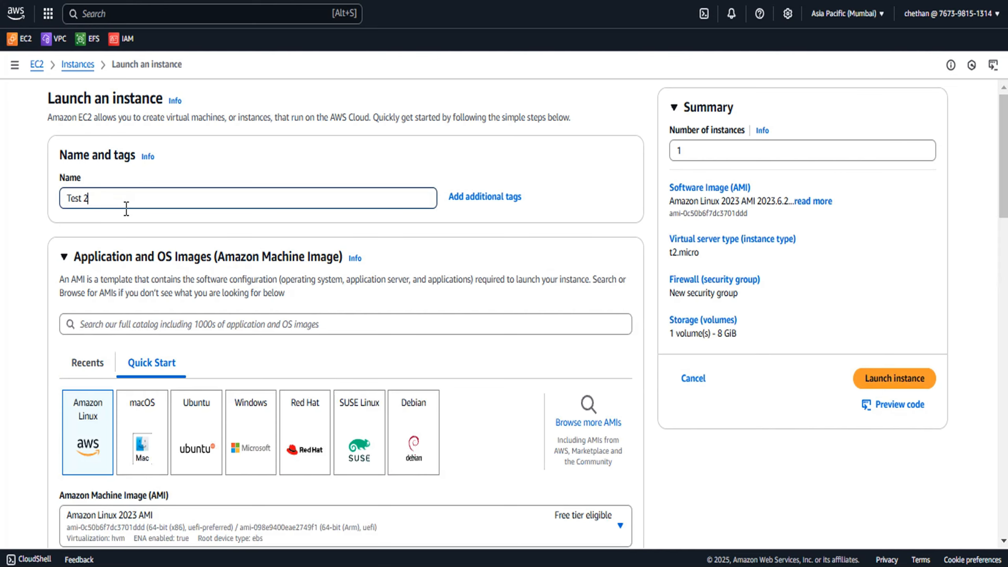
Select the CR-DesktopKey key pair for the instance
{"action": "scroll", "coordinate": [119, 205], "scroll_direction": "down", "scroll_amount": 5}
{"action": "scroll", "coordinate": [179, 256], "scroll_direction": "down", "scroll_amount": 8}
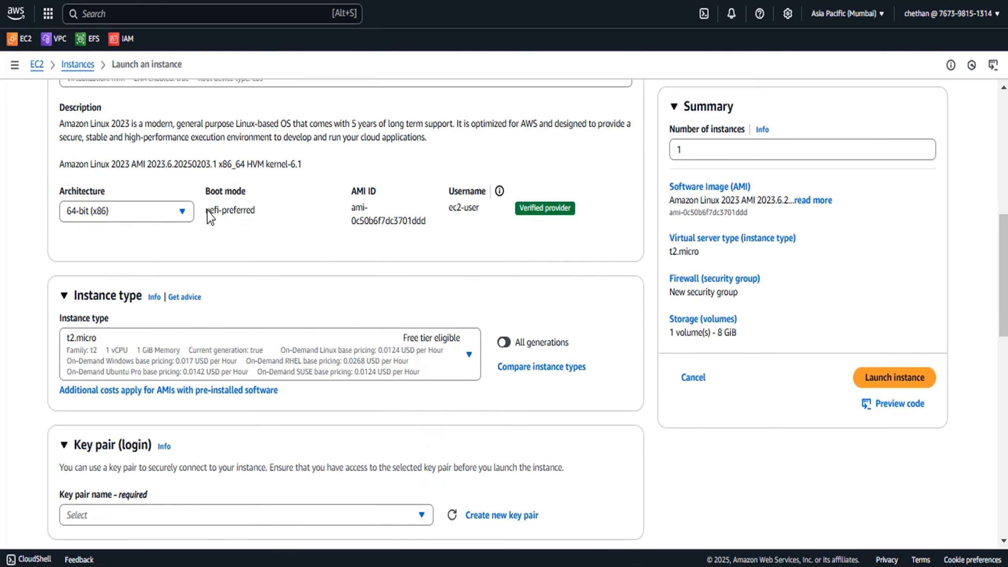
{"action": "scroll", "coordinate": [396, 297], "scroll_direction": "down", "scroll_amount": 4}
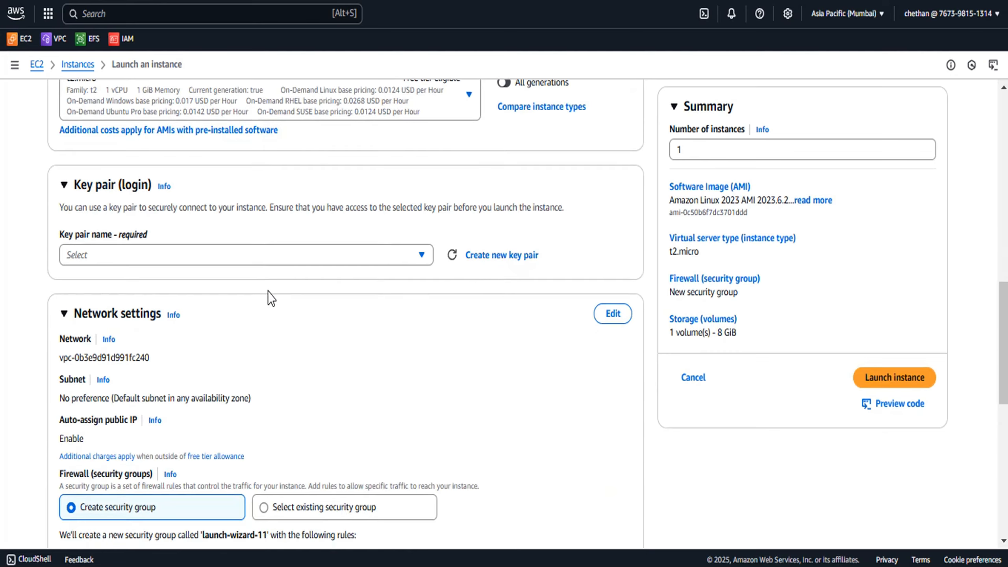
{"action": "left_click", "coordinate": [251, 257]}
{"action": "type", "text": "cr"}
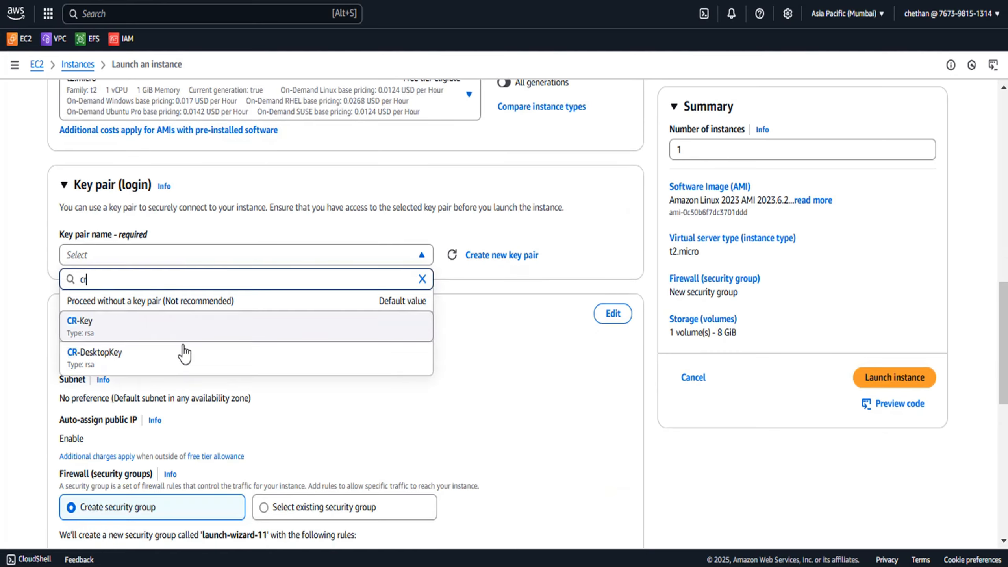
{"action": "left_click", "coordinate": [116, 372]}
Edit the network settings and select the Demo-VPC as the VPC
{"action": "scroll", "coordinate": [313, 326], "scroll_direction": "down", "scroll_amount": 1}
{"action": "scroll", "coordinate": [314, 326], "scroll_direction": "down", "scroll_amount": 4}
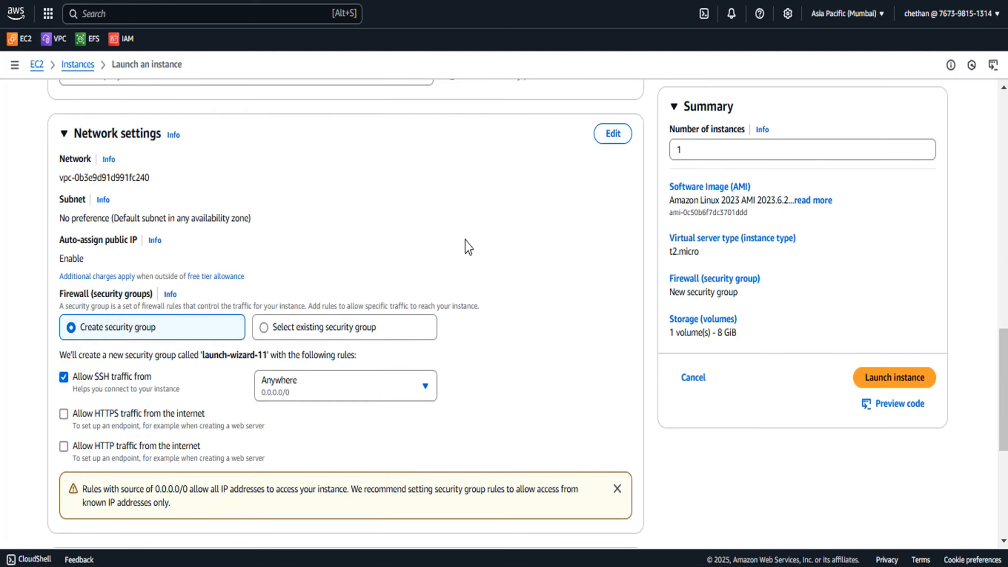
{"action": "left_click", "coordinate": [611, 133]}
{"action": "left_click", "coordinate": [391, 190]}
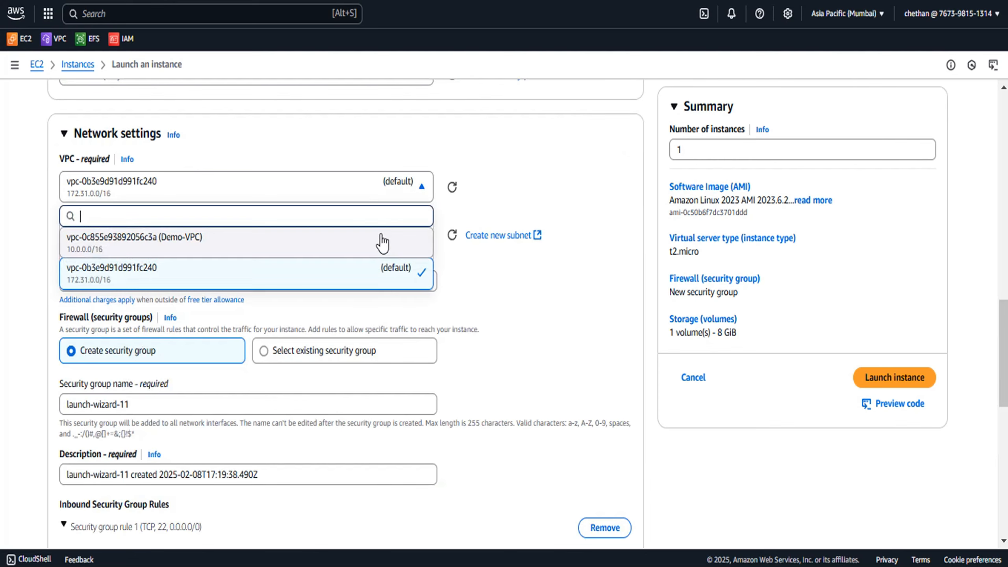
{"action": "left_click", "coordinate": [343, 246]}
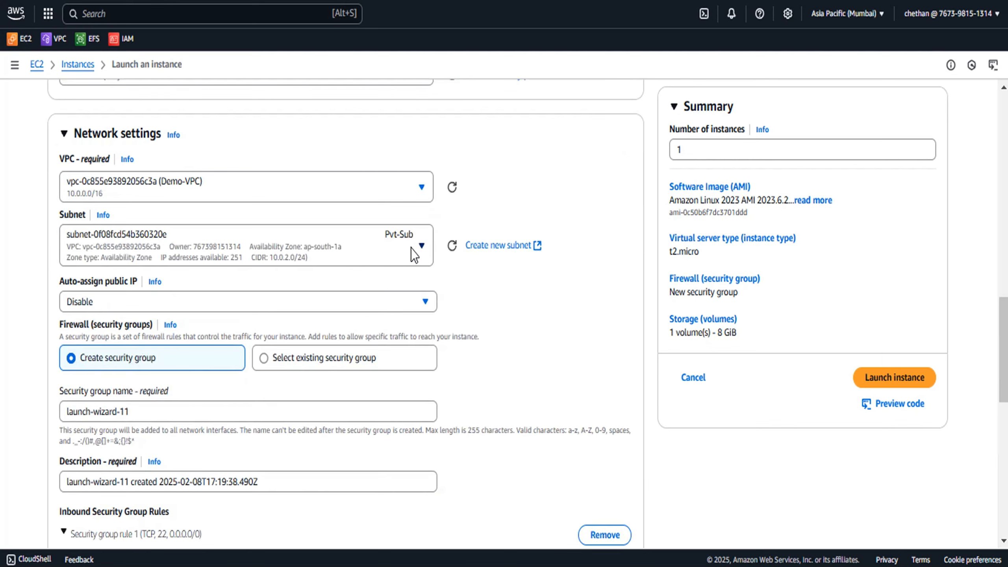
Choose the Pub-Sub-1b subnet and enable auto-assign public IP
{"action": "left_click", "coordinate": [413, 248]}
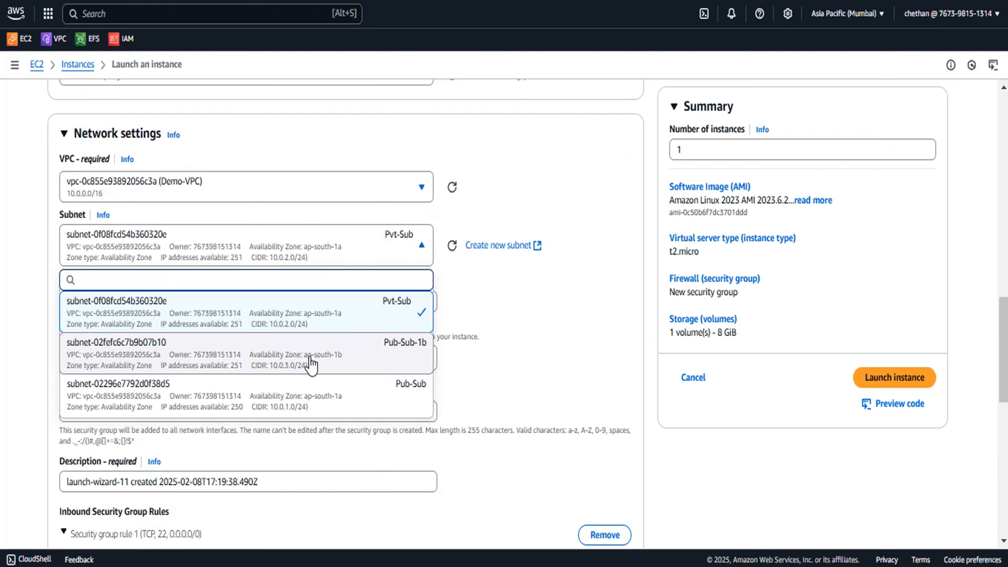
{"action": "left_click", "coordinate": [364, 362]}
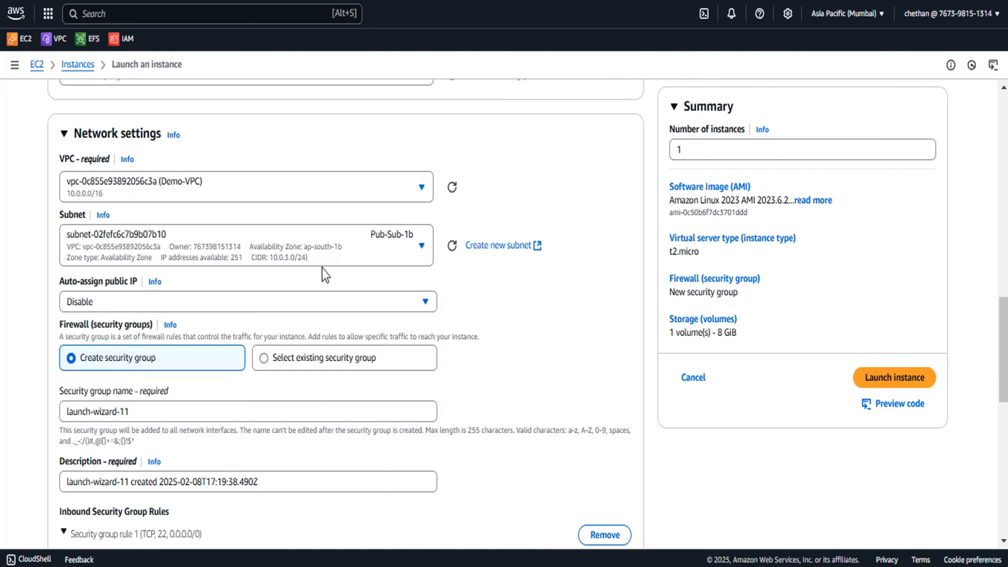
{"action": "left_click", "coordinate": [238, 301]}
{"action": "left_click", "coordinate": [144, 325]}
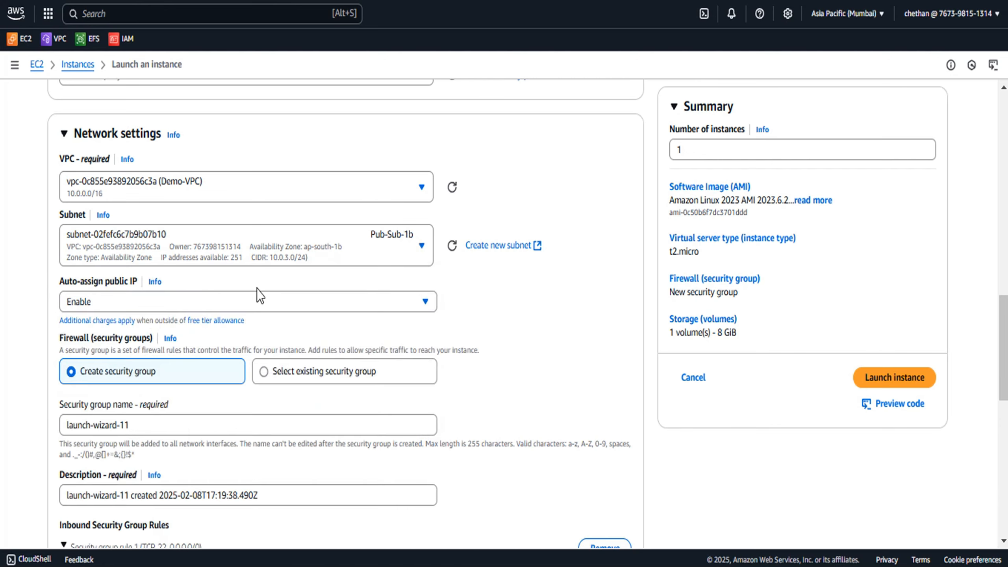
Switch to an existing security group and select launch-wizard-10
{"action": "scroll", "coordinate": [246, 297], "scroll_direction": "down", "scroll_amount": 2}
{"action": "scroll", "coordinate": [222, 314], "scroll_direction": "down", "scroll_amount": 2}
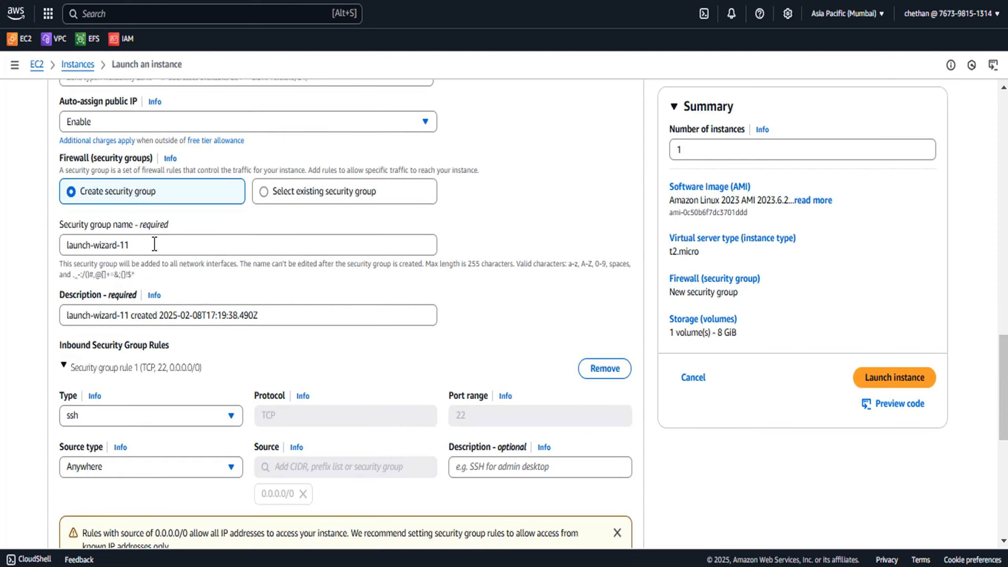
{"action": "left_click", "coordinate": [272, 194]}
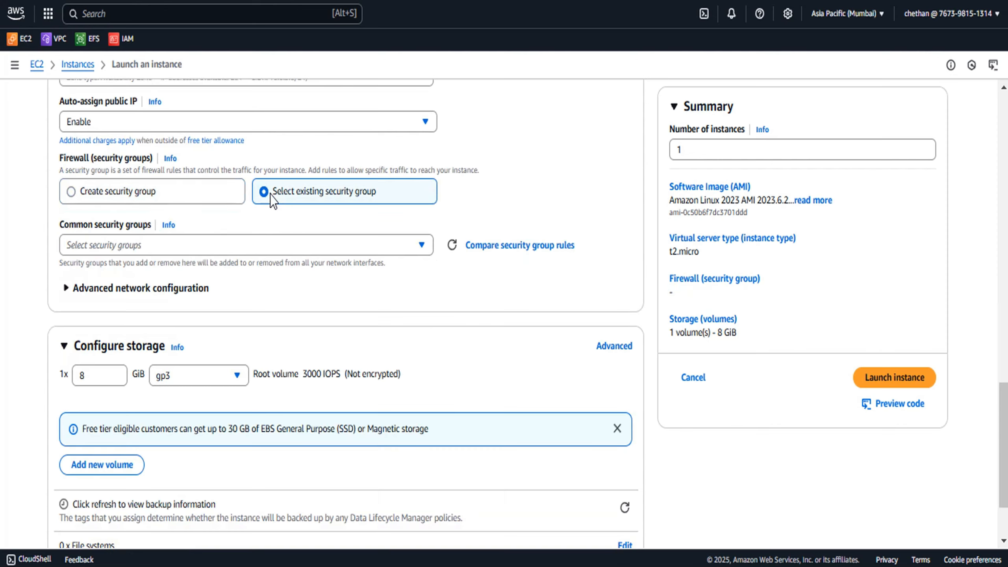
{"action": "left_click", "coordinate": [234, 247]}
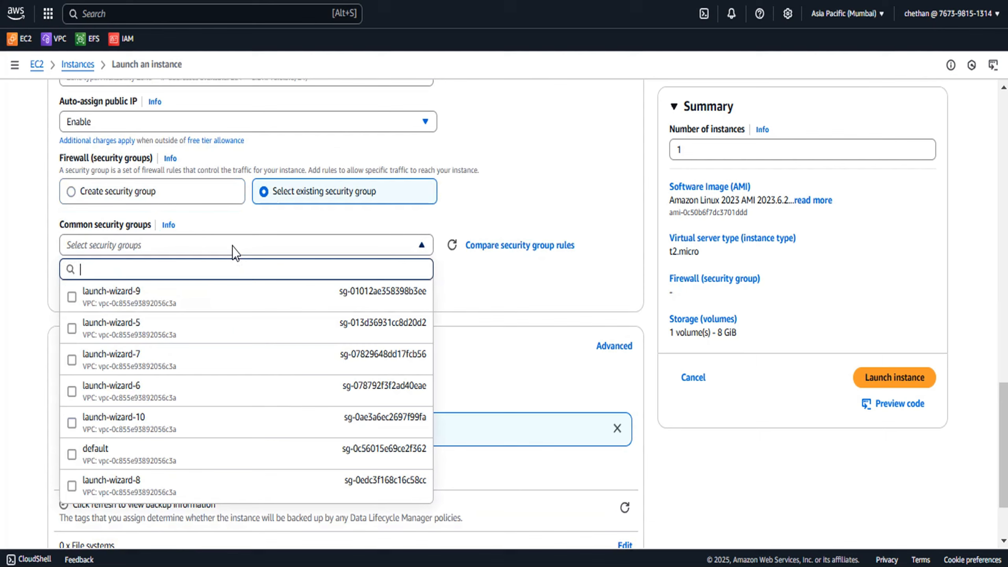
{"action": "left_click", "coordinate": [153, 424]}
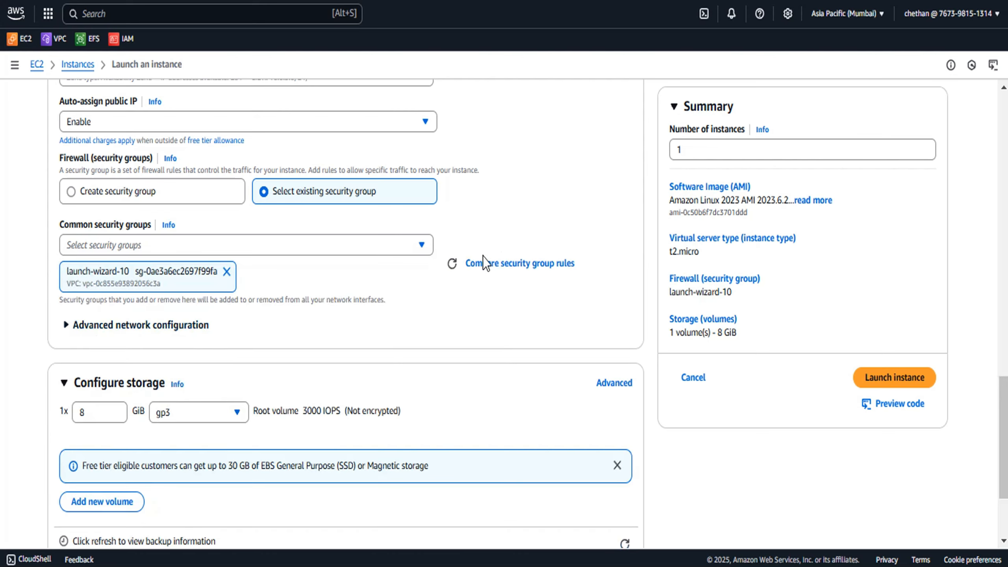
Review the inbound rules of launch-wizard-10 on the security group comparison page, then return
{"action": "left_click", "coordinate": [516, 264]}
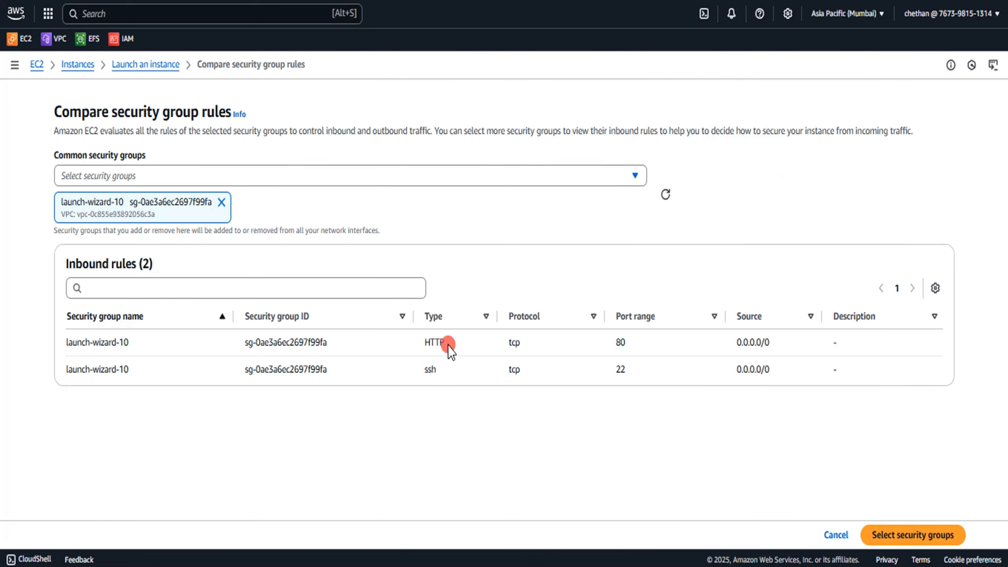
{"action": "double_click", "coordinate": [448, 344]}
{"action": "double_click", "coordinate": [438, 370]}
{"action": "left_click", "coordinate": [841, 536]}
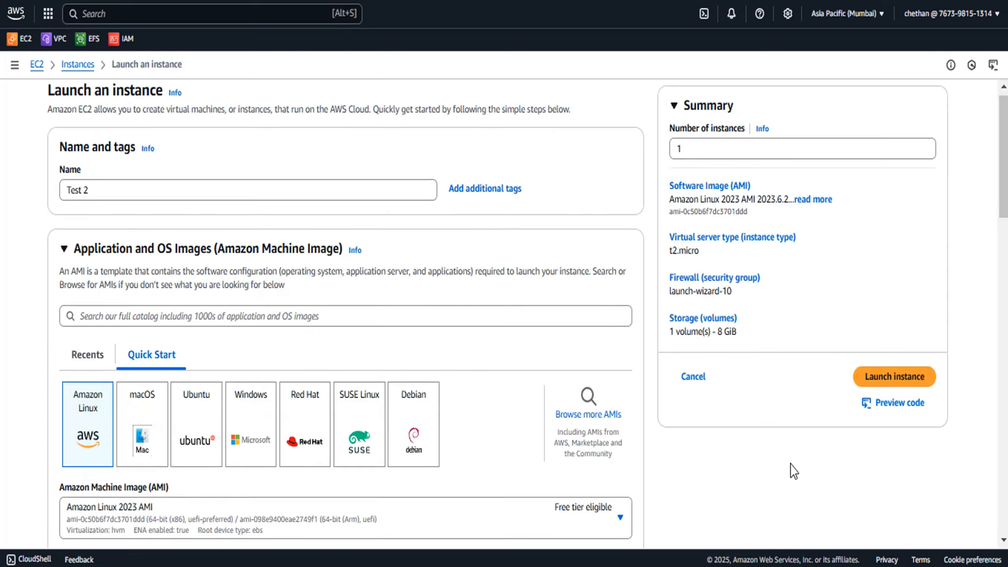
Expand the Advanced details section down to the User data field
{"action": "scroll", "coordinate": [325, 360], "scroll_direction": "down", "scroll_amount": 5}
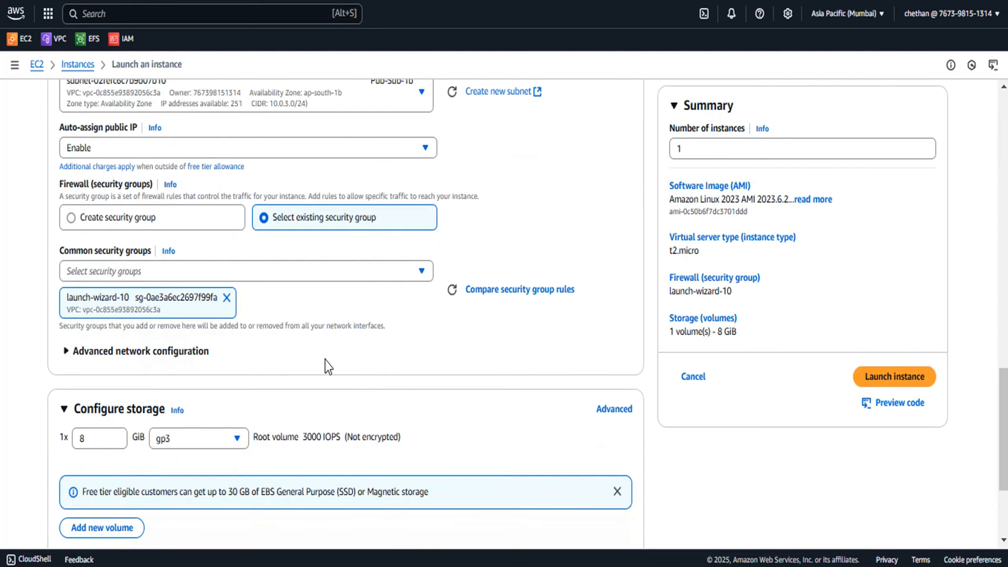
{"action": "scroll", "coordinate": [230, 314], "scroll_direction": "down", "scroll_amount": 1}
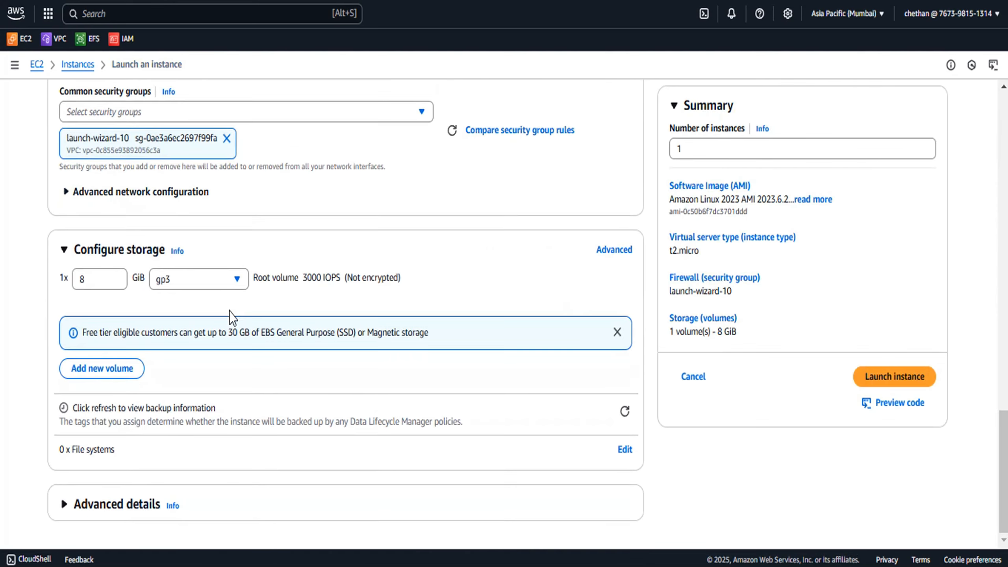
{"action": "left_click", "coordinate": [103, 508]}
{"action": "scroll", "coordinate": [319, 365], "scroll_direction": "down", "scroll_amount": 20}
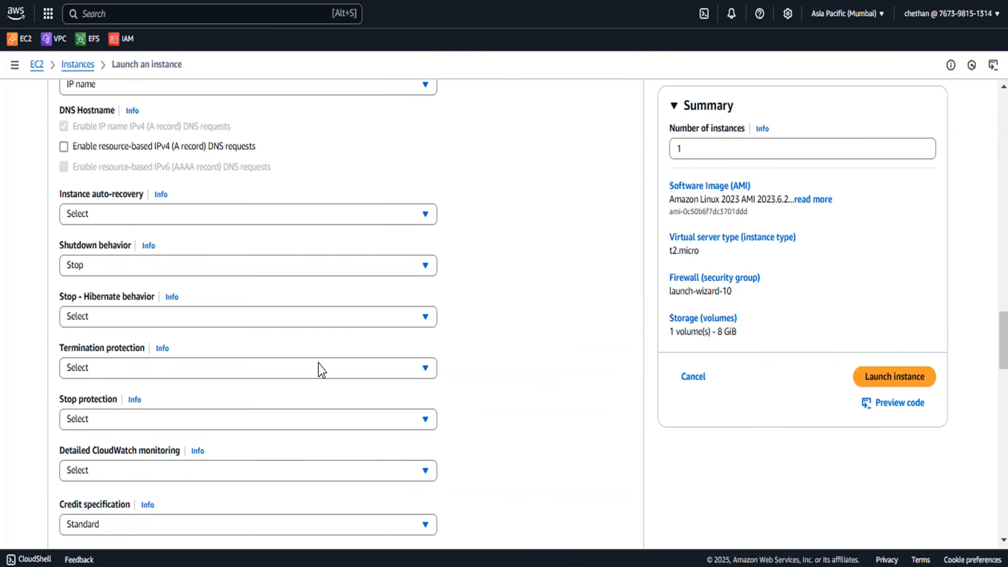
{"action": "scroll", "coordinate": [313, 373], "scroll_direction": "down", "scroll_amount": 13}
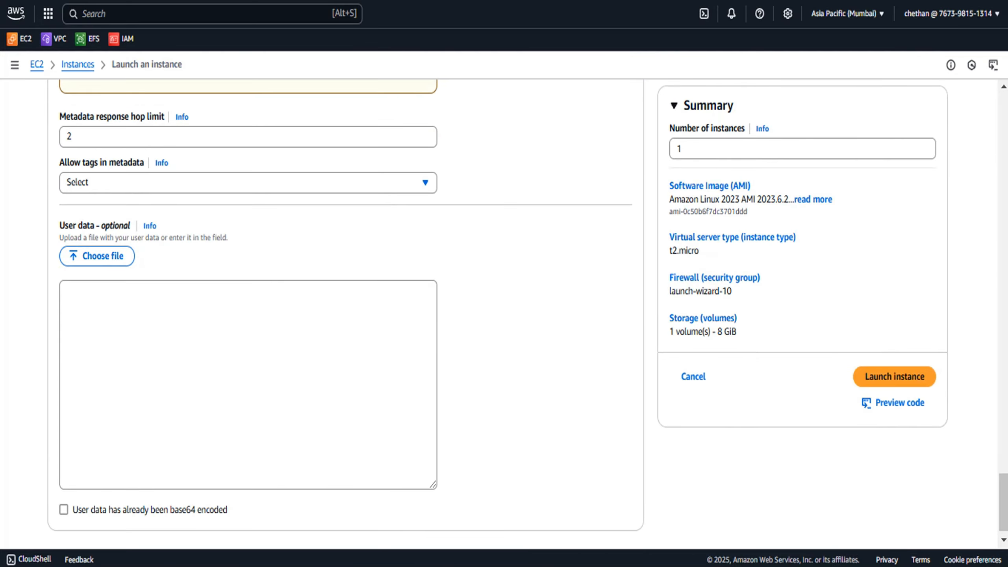
In Notepad, change the h1 heading suffix to "in 1B" and select the whole script
{"action": "key", "text": "alt+Tab"}
{"action": "left_click", "coordinate": [284, 395]}
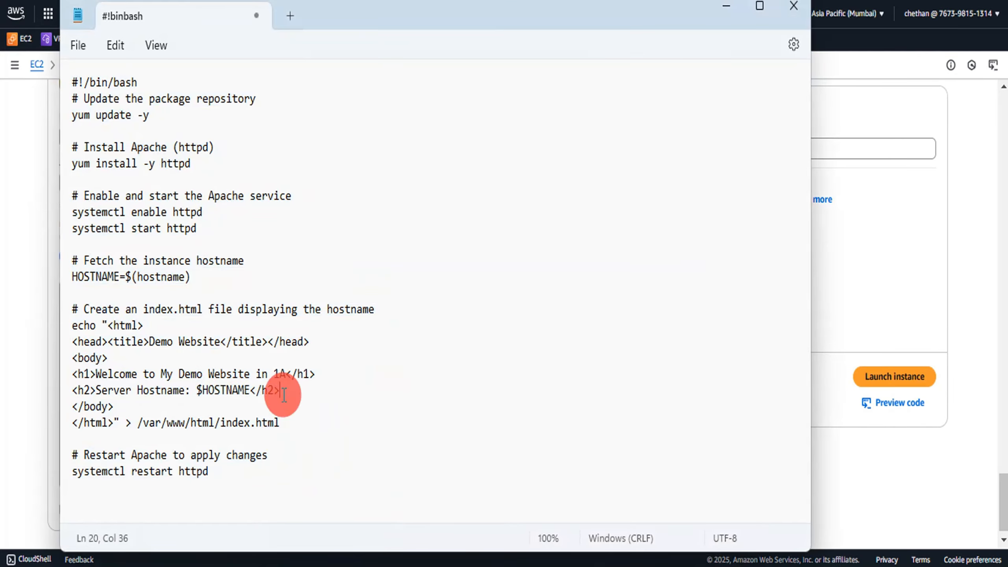
{"action": "left_click", "coordinate": [288, 375]}
{"action": "key", "text": "BackSpace"}
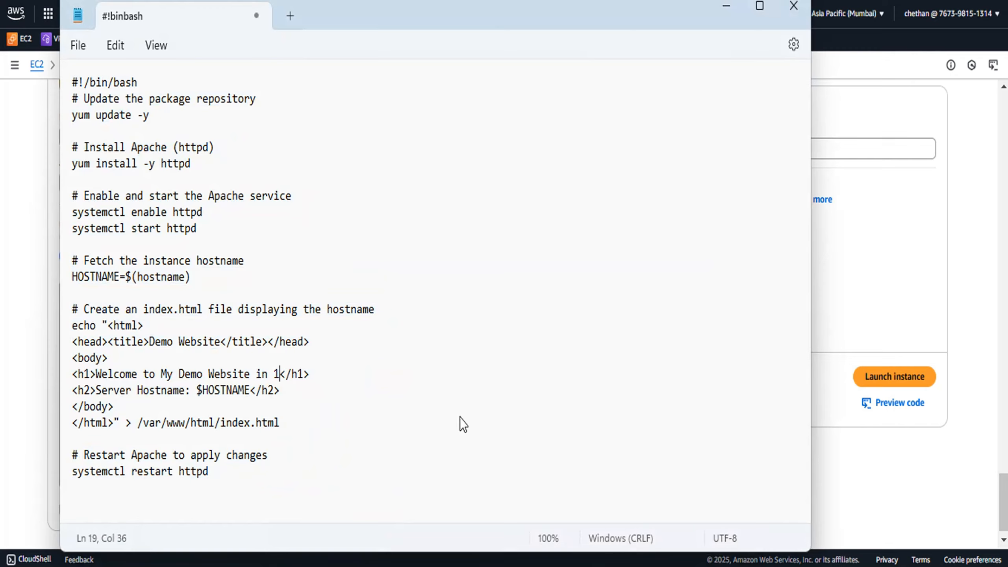
{"action": "type", "text": "B"}
{"action": "left_click_drag", "start_coordinate": [215, 472], "coordinate": [58, 60]}
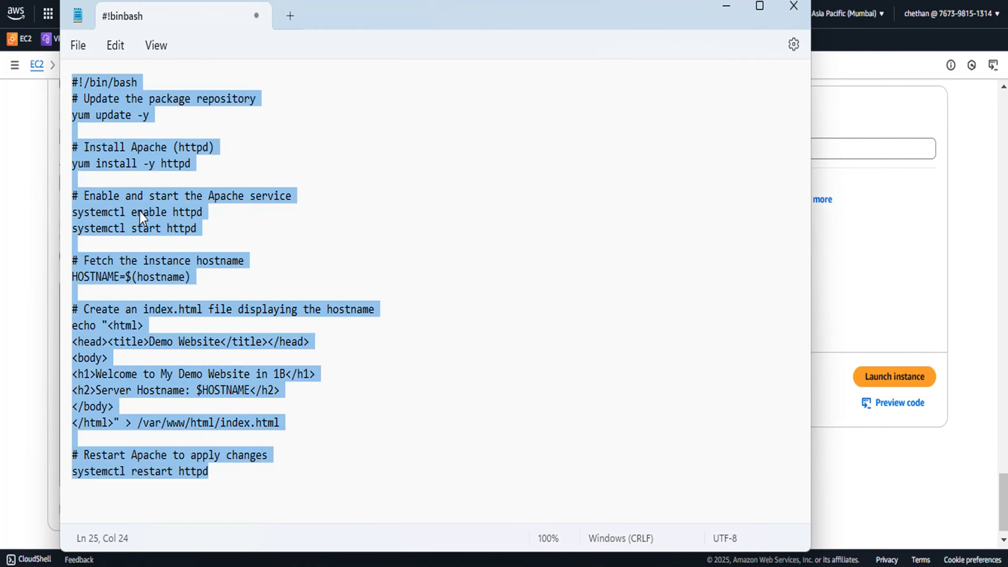
Paste the script into the User data field and launch the instance
{"action": "left_click", "coordinate": [726, 6]}
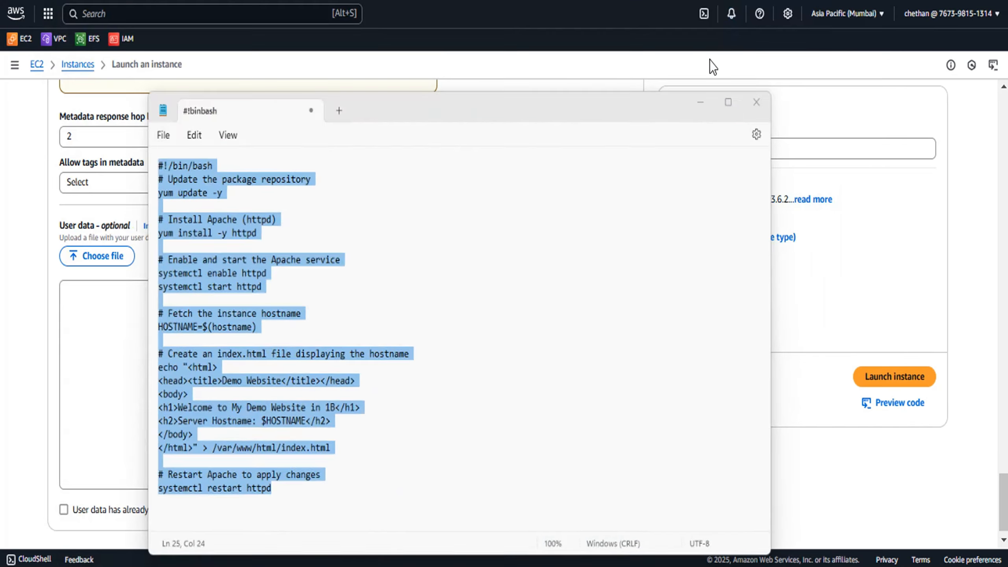
{"action": "left_click", "coordinate": [100, 314]}
{"action": "key", "text": "ctrl+v"}
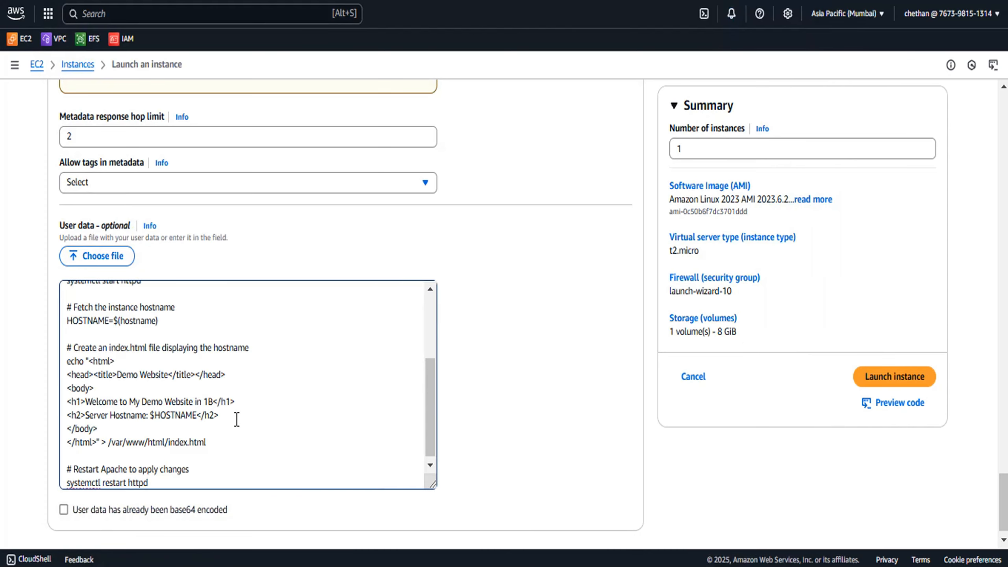
{"action": "left_click", "coordinate": [871, 383]}
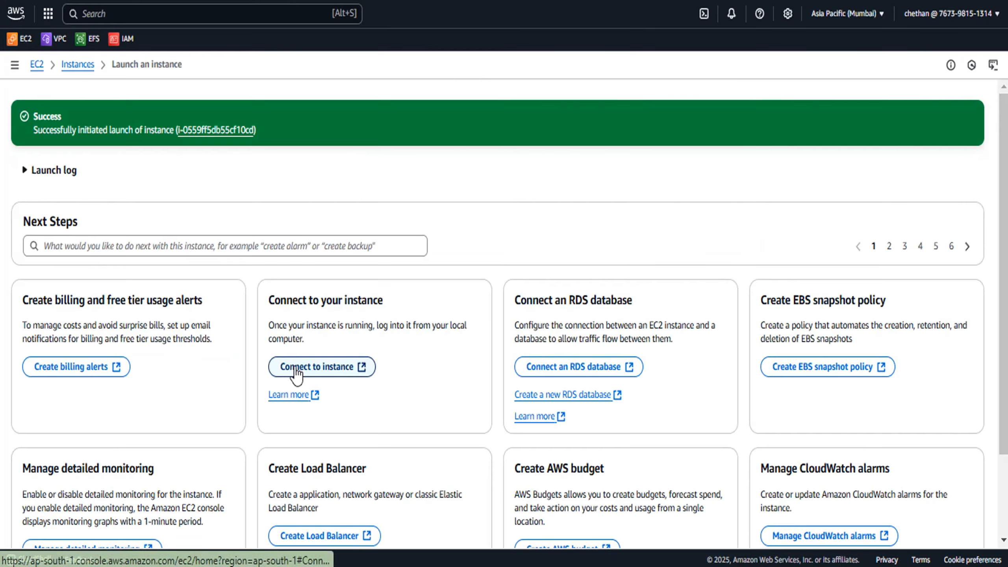
Return to the instance list and refresh it
{"action": "left_click", "coordinate": [75, 63]}
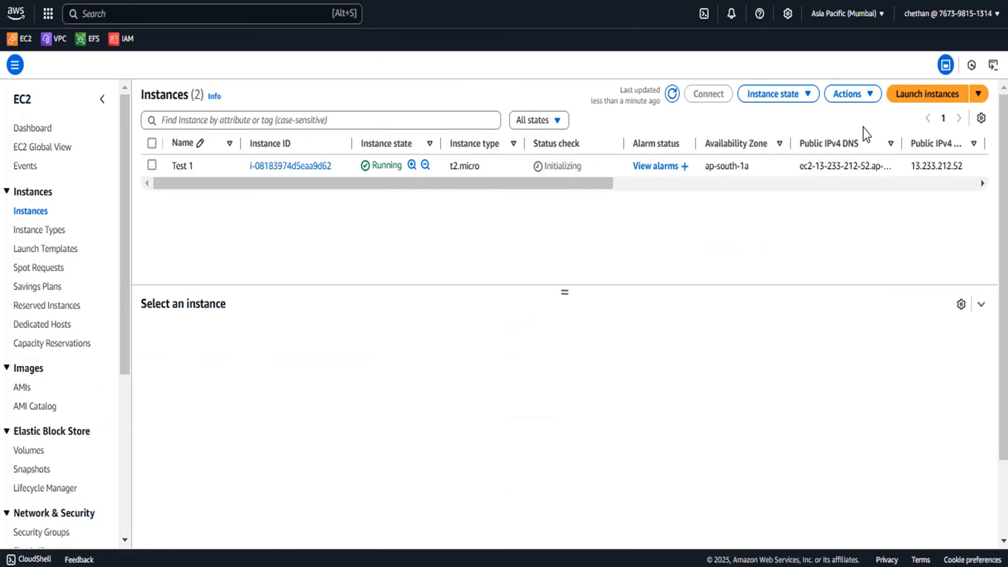
{"action": "left_click", "coordinate": [672, 94]}
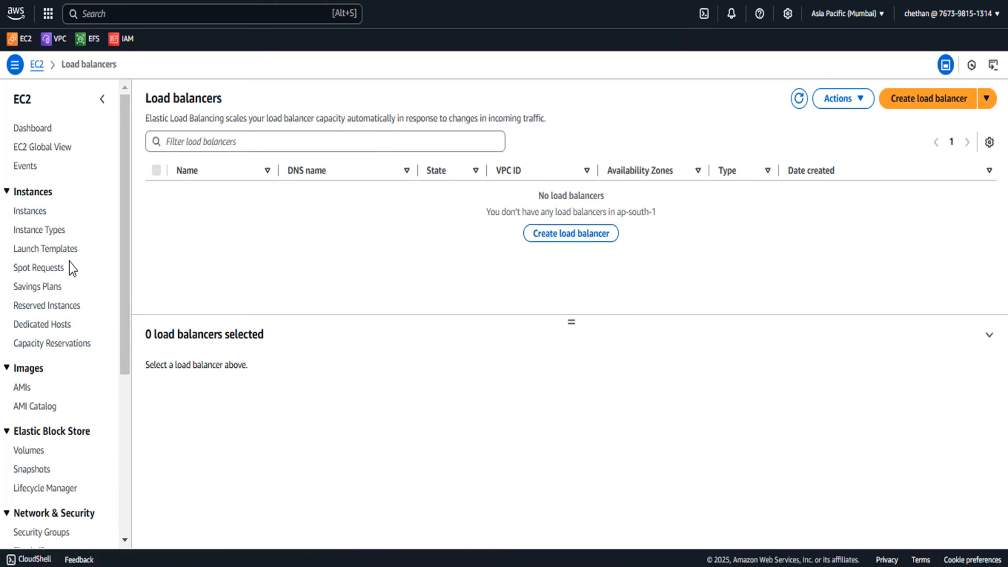
Open the page for comparing and choosing a load balancer type
{"action": "scroll", "coordinate": [70, 268], "scroll_direction": "down", "scroll_amount": 5}
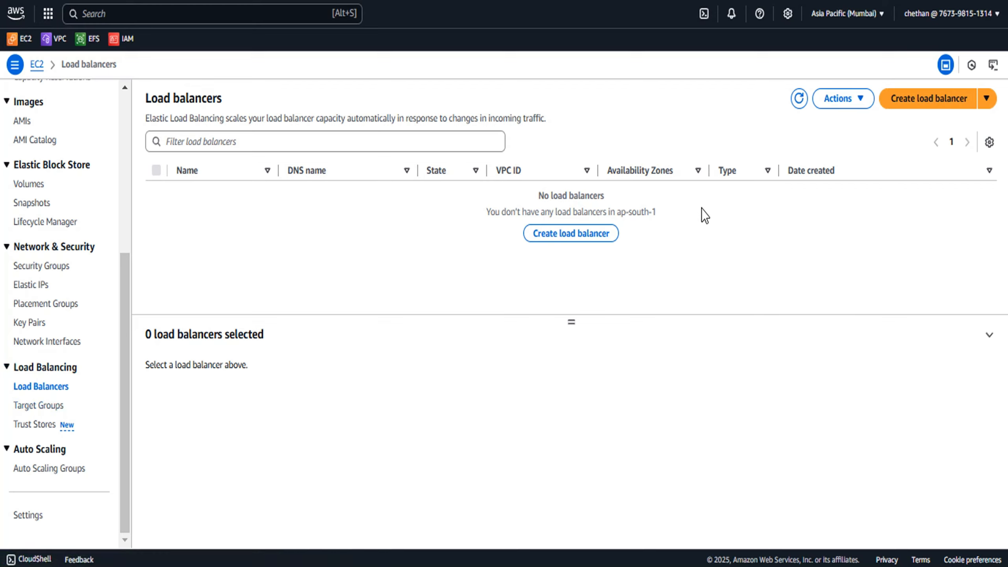
{"action": "left_click", "coordinate": [924, 113]}
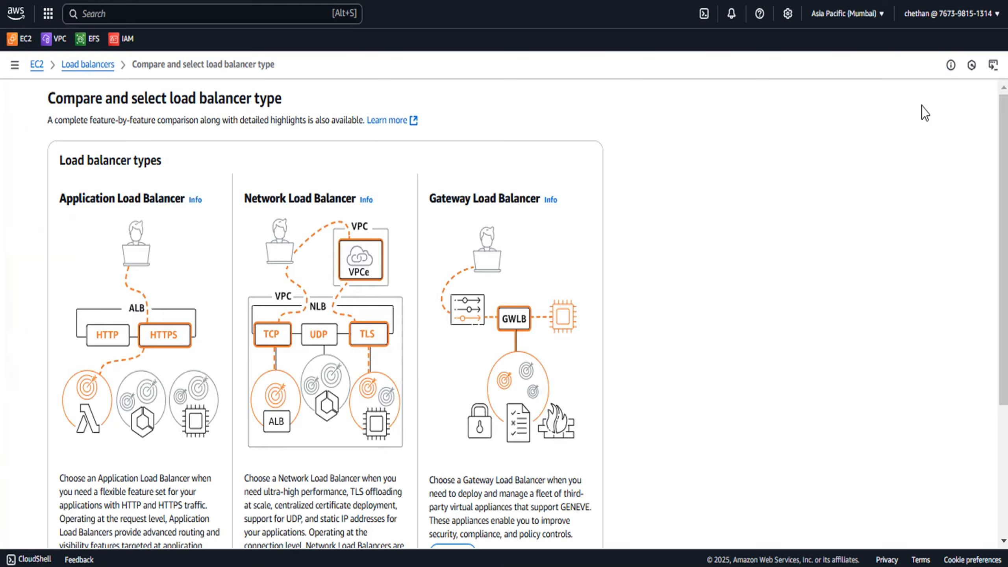
{"action": "scroll", "coordinate": [217, 359], "scroll_direction": "down", "scroll_amount": 5}
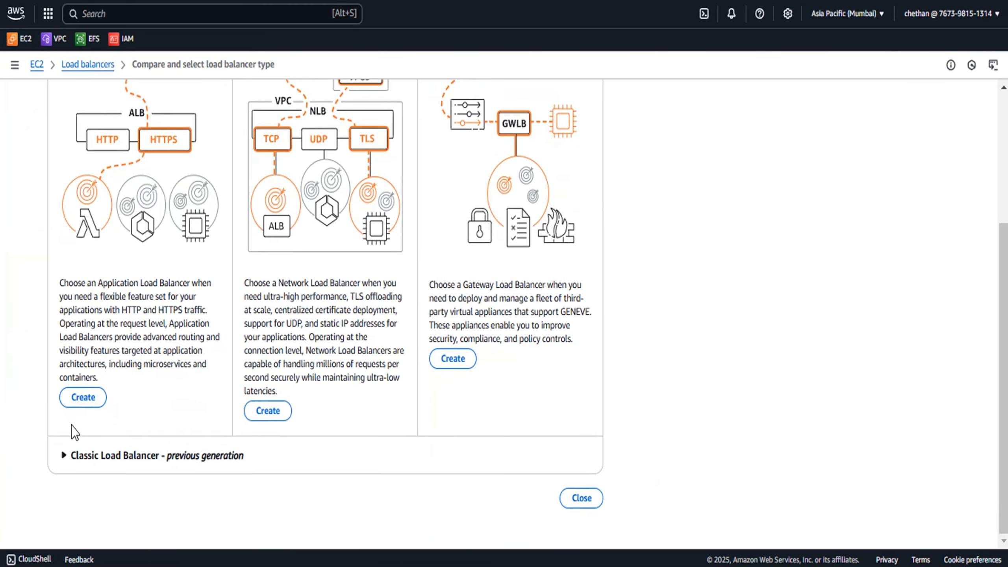
{"action": "left_click", "coordinate": [80, 400]}
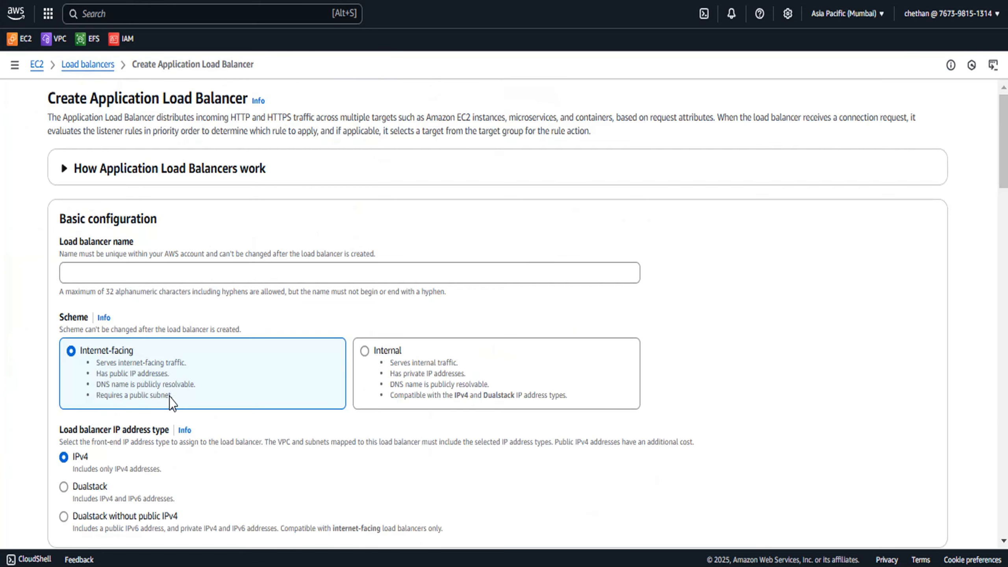
{"action": "scroll", "coordinate": [708, 358], "scroll_direction": "down", "scroll_amount": 6}
{"action": "scroll", "coordinate": [91, 78], "scroll_direction": "up", "scroll_amount": 2}
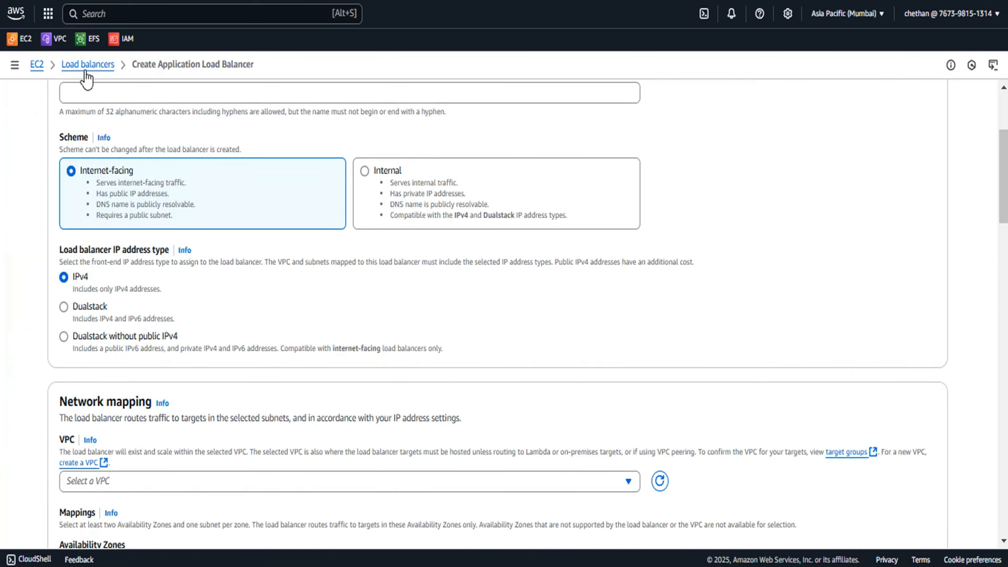
{"action": "left_click", "coordinate": [88, 65]}
{"action": "left_click", "coordinate": [925, 99]}
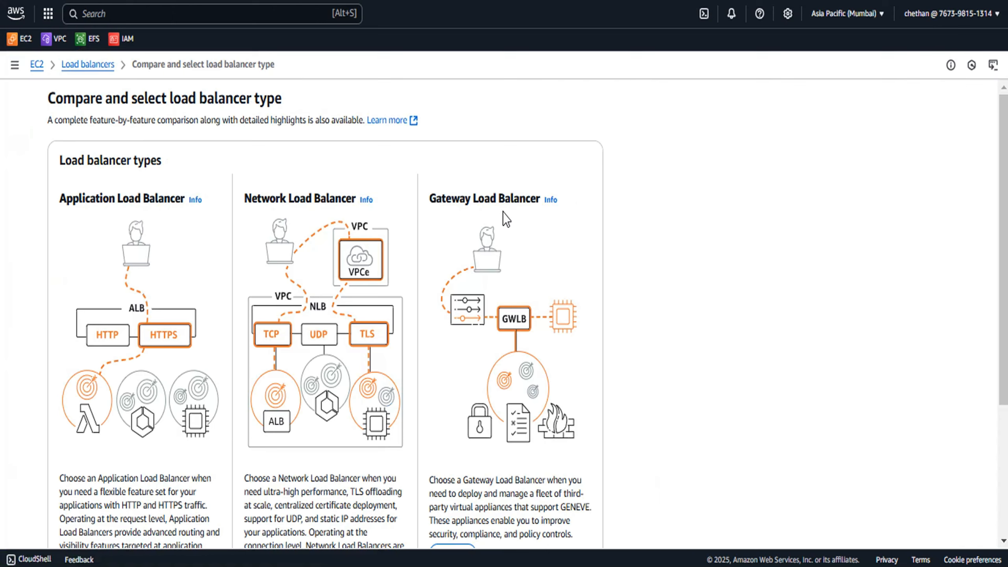
Highlight the Gateway, Network and Application Load Balancer type names to compare them
{"action": "left_click_drag", "start_coordinate": [426, 203], "coordinate": [536, 203]}
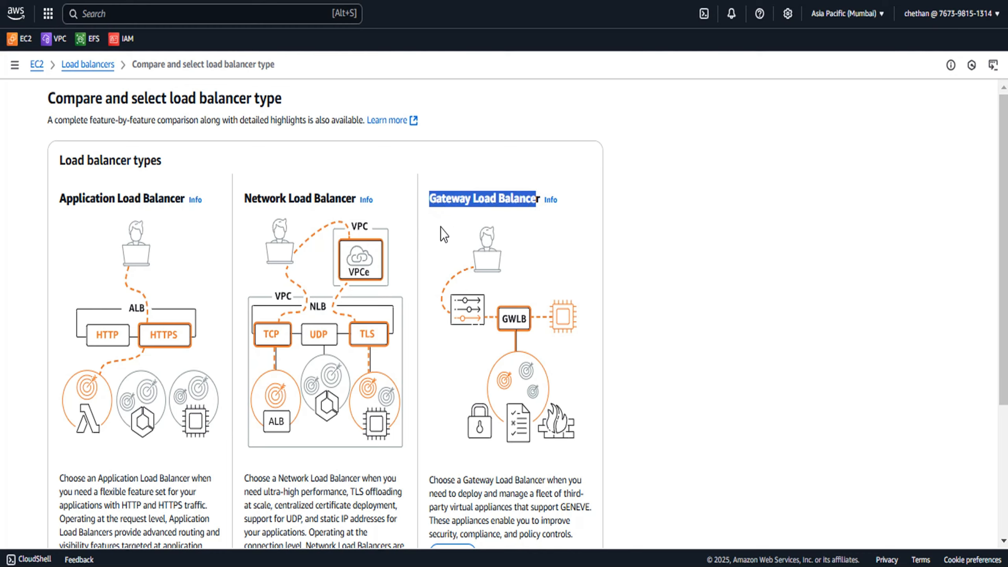
{"action": "left_click", "coordinate": [438, 217]}
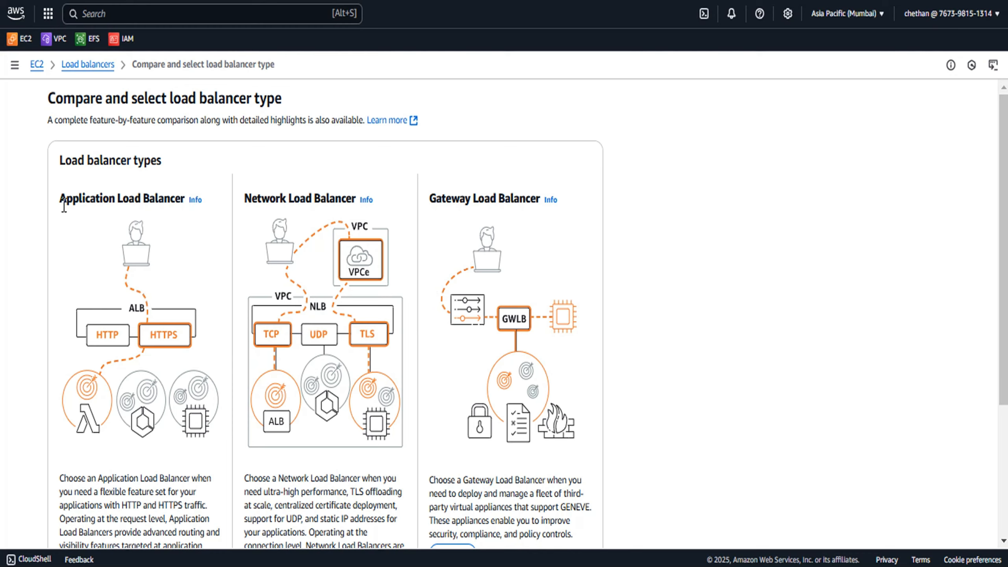
{"action": "left_click_drag", "start_coordinate": [60, 198], "coordinate": [109, 198]}
{"action": "left_click_drag", "start_coordinate": [245, 198], "coordinate": [299, 199]}
{"action": "left_click_drag", "start_coordinate": [59, 199], "coordinate": [122, 199]}
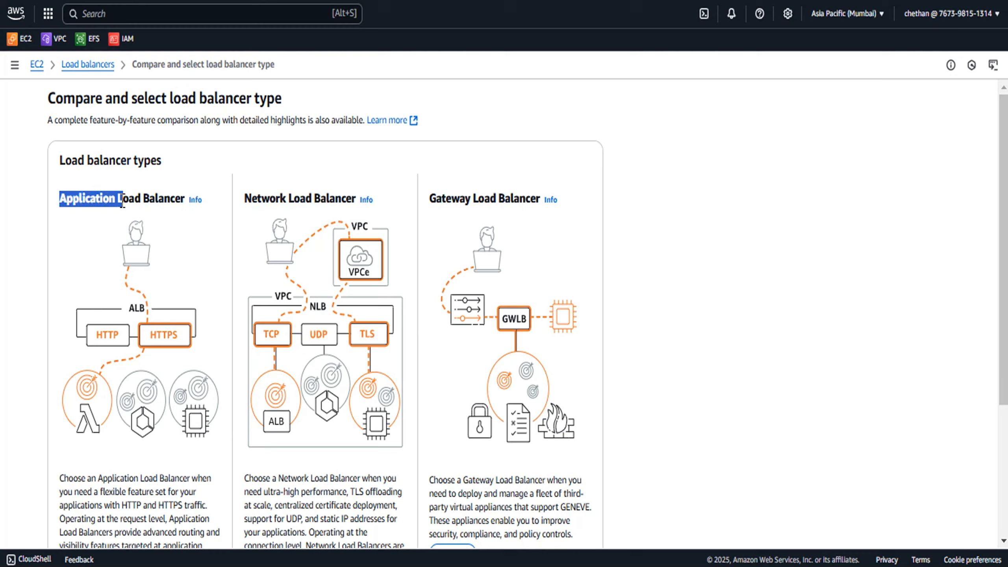
{"action": "left_click", "coordinate": [77, 200]}
{"action": "left_click_drag", "start_coordinate": [61, 198], "coordinate": [186, 198]}
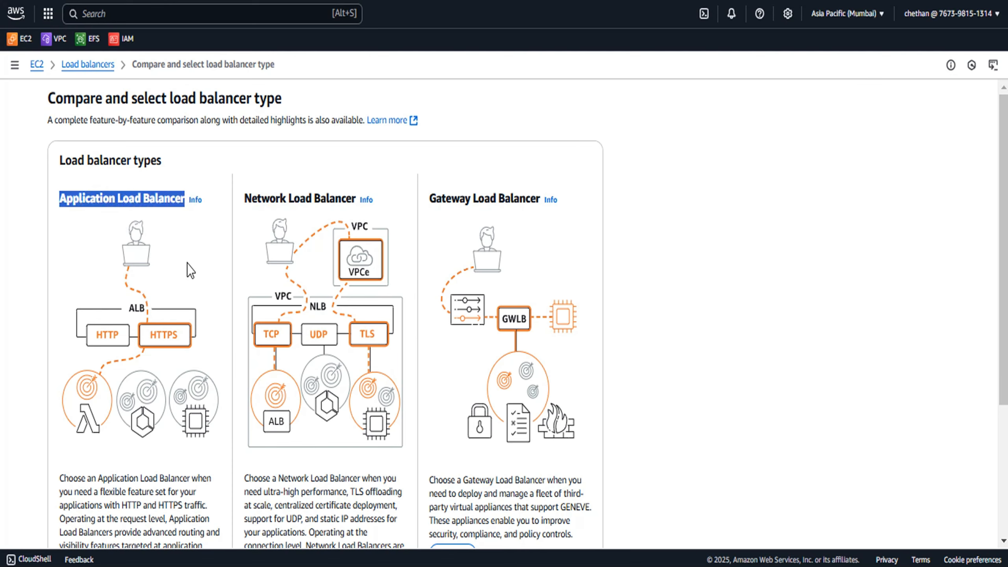
Start creating an Application Load Balancer and name it Test-ALB
{"action": "scroll", "coordinate": [122, 269], "scroll_direction": "down", "scroll_amount": 3}
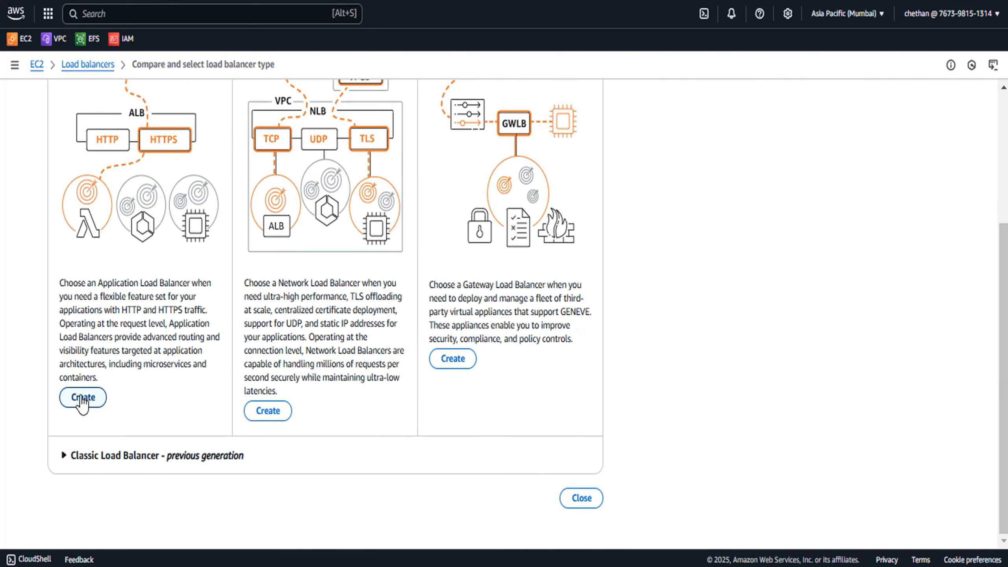
{"action": "left_click", "coordinate": [81, 396]}
{"action": "left_click", "coordinate": [146, 273]}
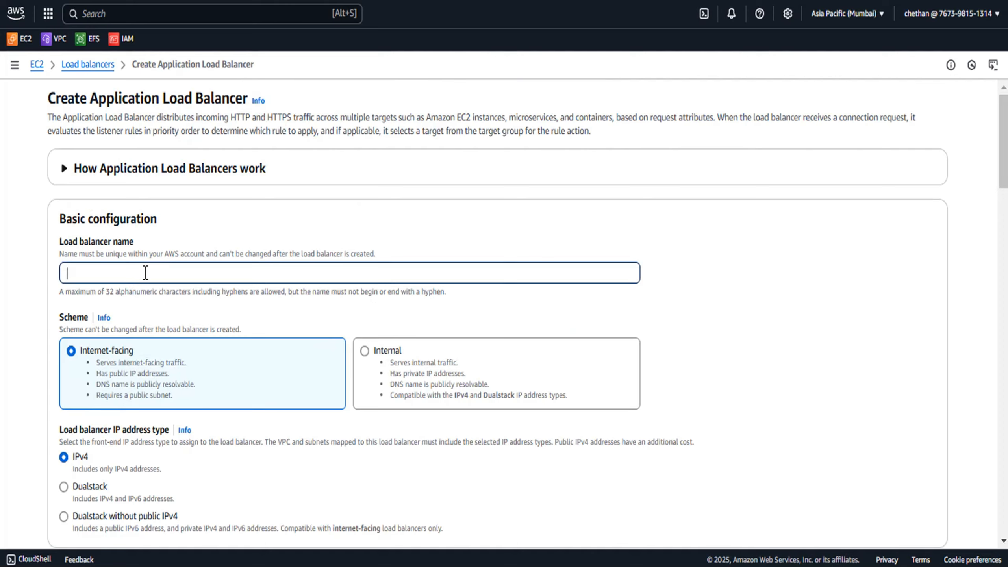
{"action": "type", "text": "Test-ALB"}
Set the load balancer's VPC to Demo-VPC
{"action": "scroll", "coordinate": [205, 287], "scroll_direction": "down", "scroll_amount": 2}
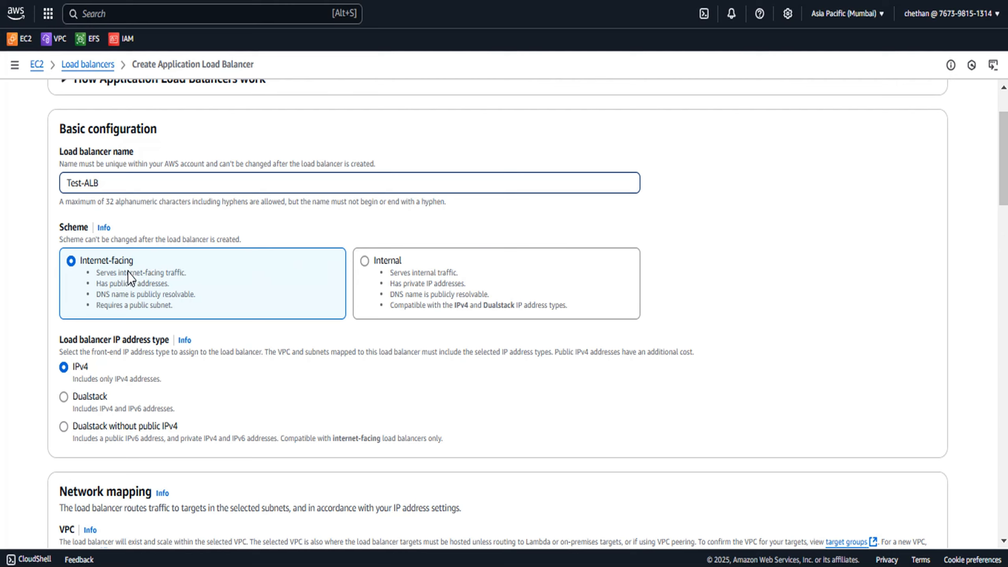
{"action": "scroll", "coordinate": [128, 274], "scroll_direction": "down", "scroll_amount": 7}
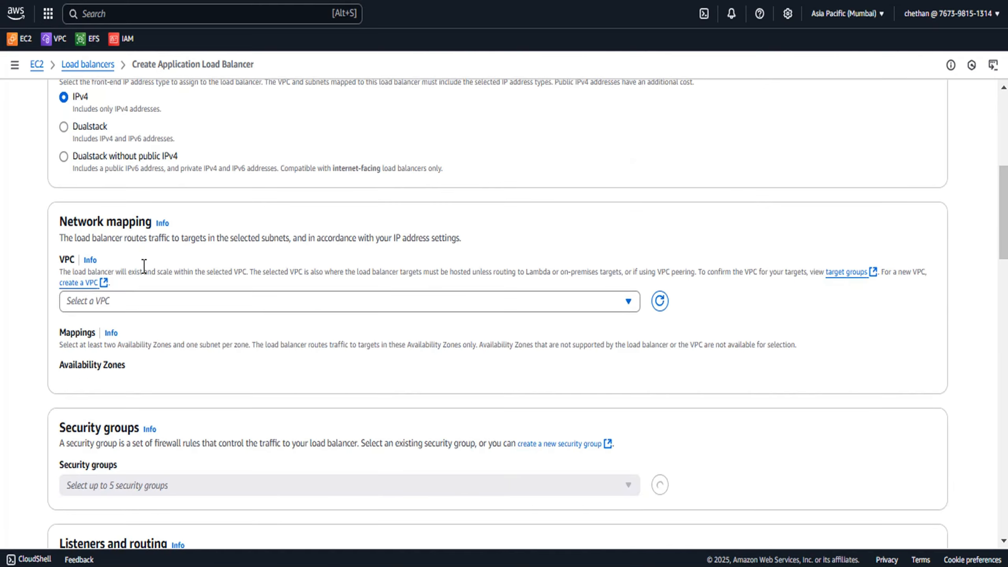
{"action": "scroll", "coordinate": [104, 192], "scroll_direction": "up", "scroll_amount": 2}
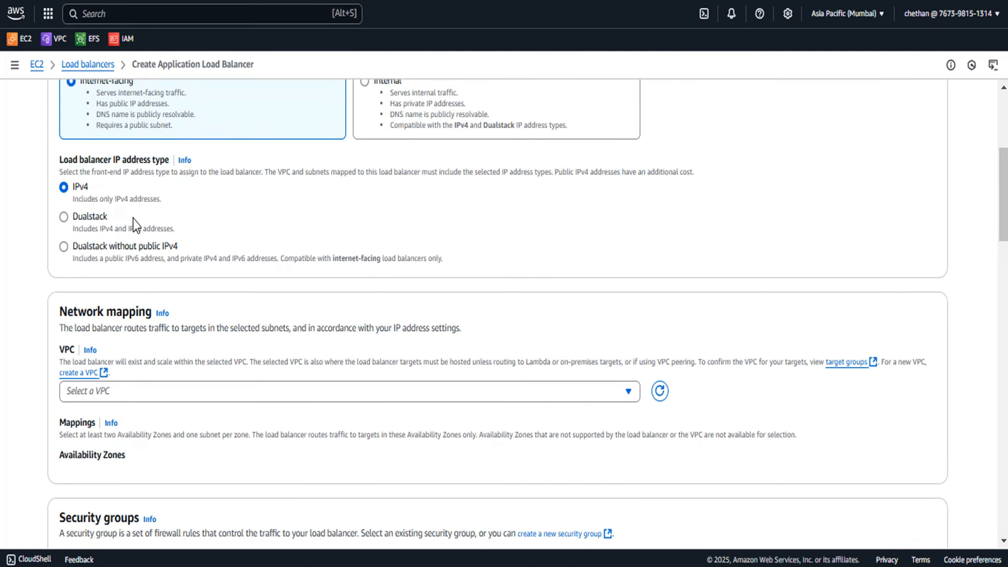
{"action": "scroll", "coordinate": [267, 250], "scroll_direction": "down", "scroll_amount": 2}
{"action": "left_click", "coordinate": [234, 300]}
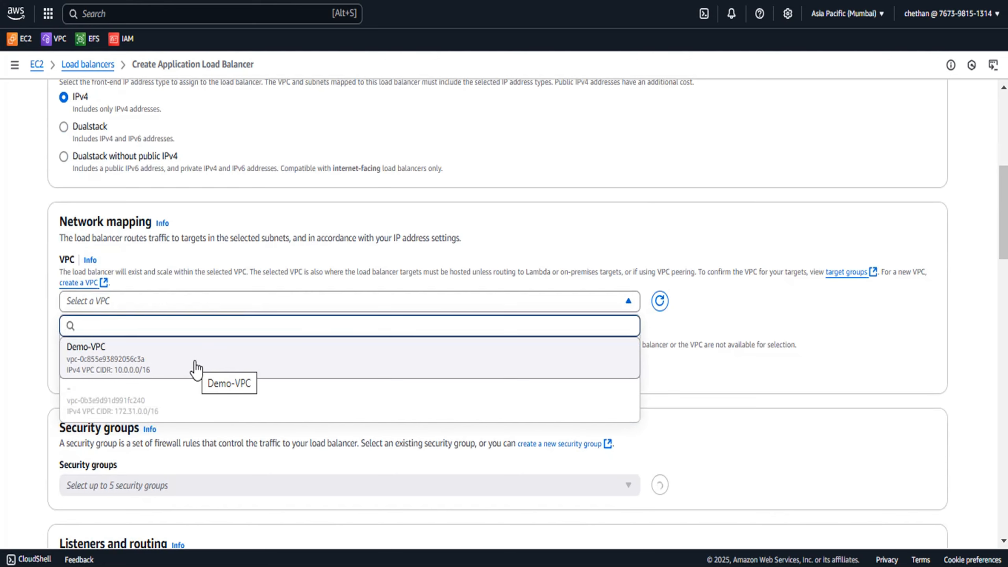
{"action": "left_click", "coordinate": [195, 368]}
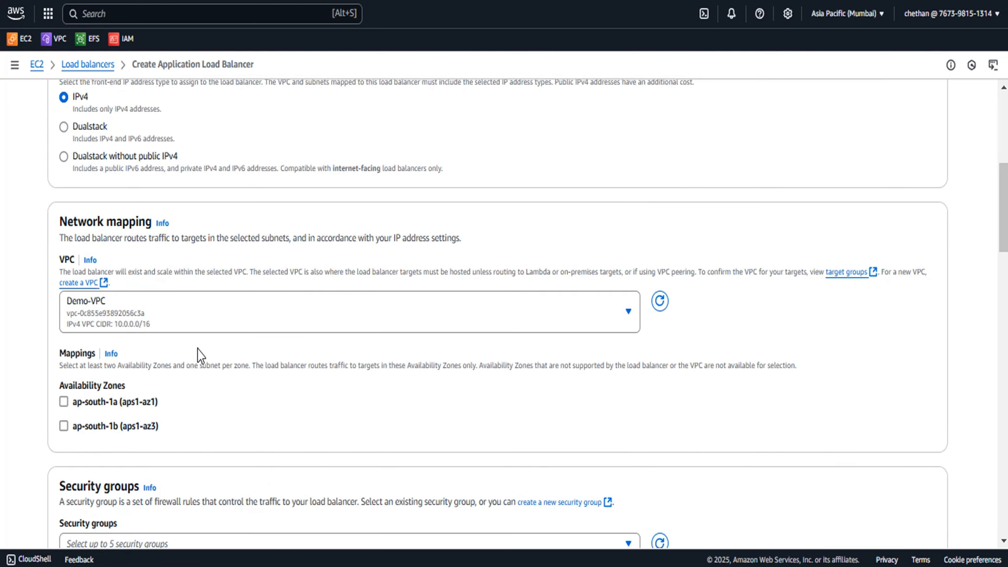
Check the availability zones of instances Test 1 and Test 2 in the instance list
{"action": "scroll", "coordinate": [197, 349], "scroll_direction": "down", "scroll_amount": 2}
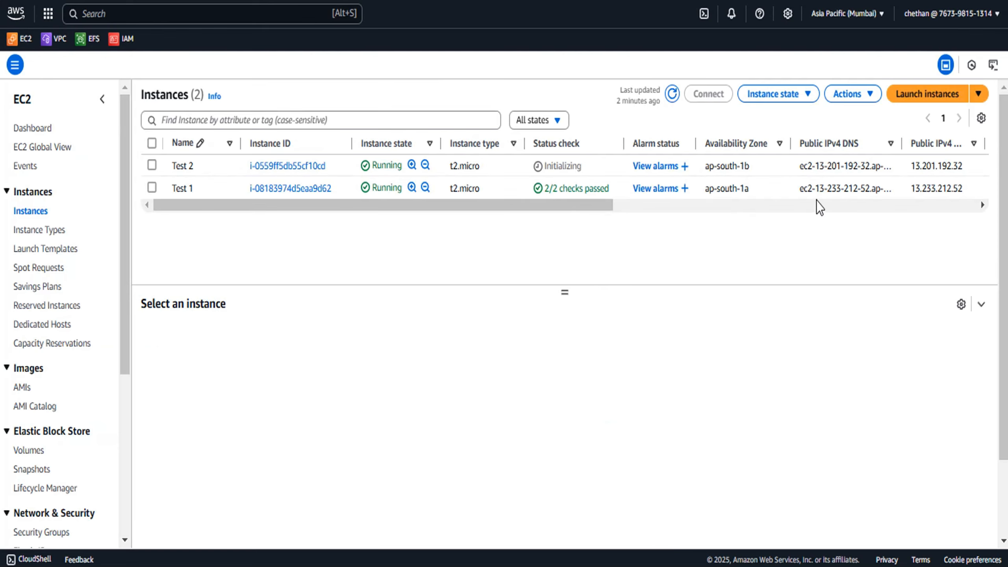
{"action": "left_click_drag", "start_coordinate": [759, 189], "coordinate": [705, 188]}
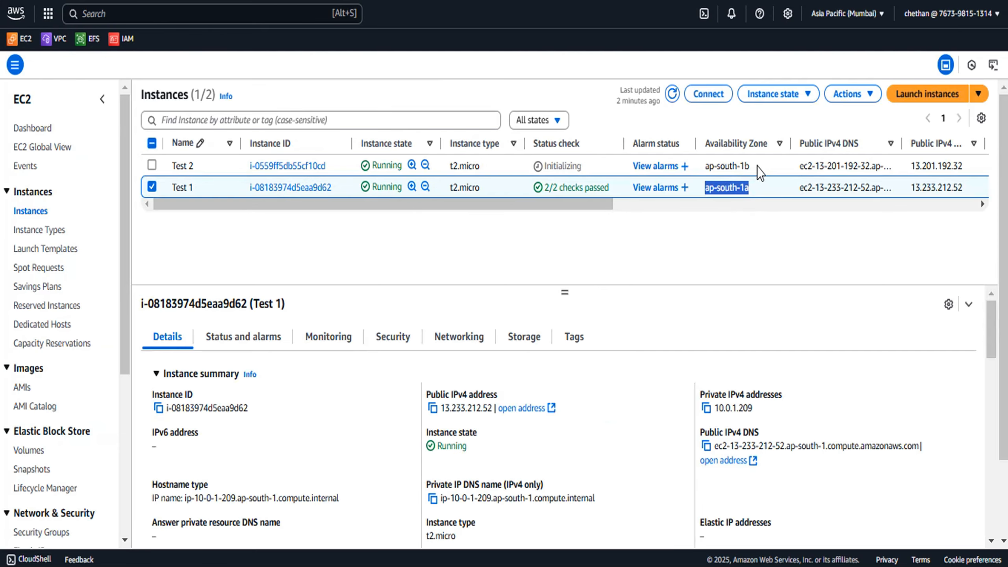
{"action": "left_click_drag", "start_coordinate": [756, 168], "coordinate": [706, 167]}
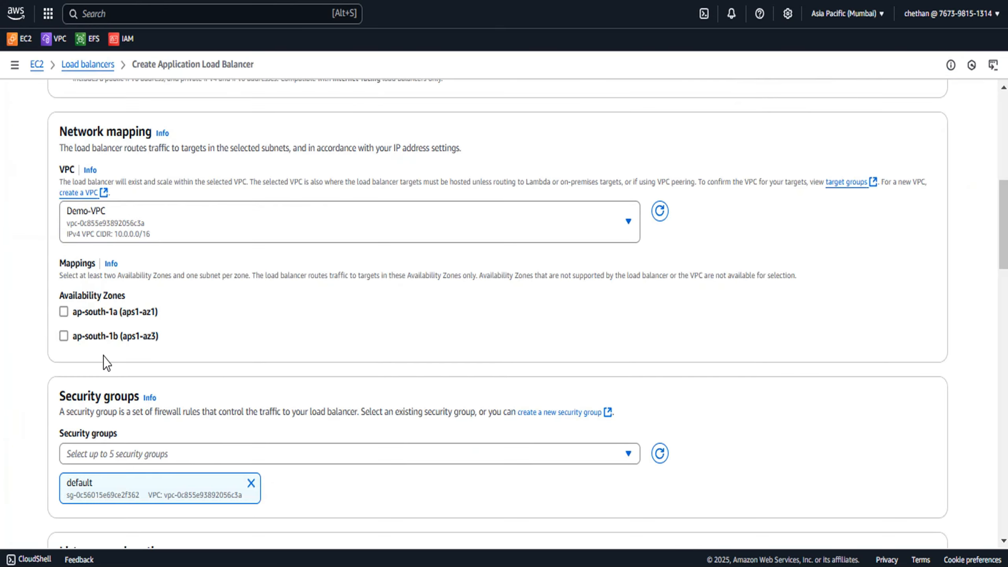
Enable the ap-south-1a zone and map it to the Pub-Sub subnet
{"action": "left_click", "coordinate": [64, 312]}
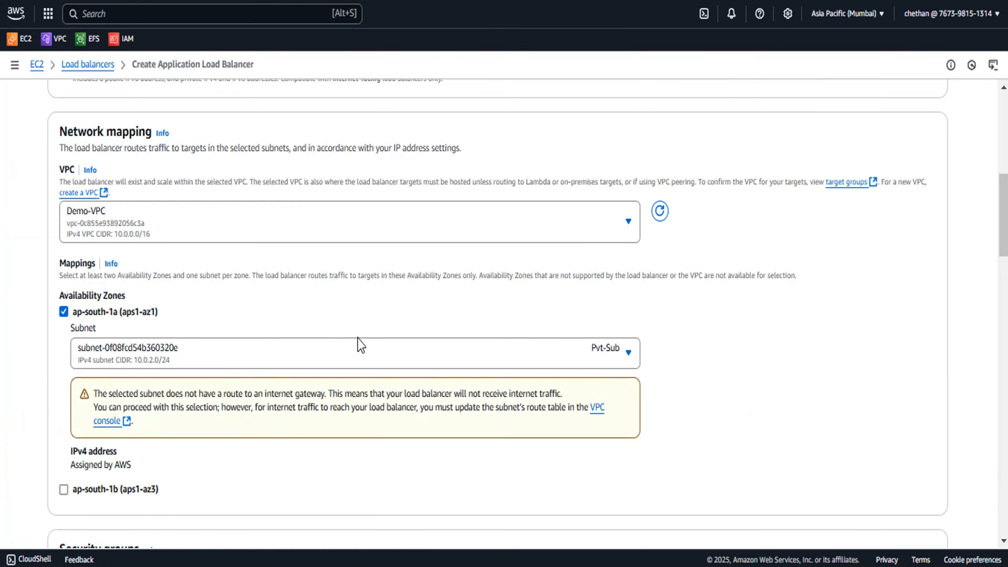
{"action": "left_click", "coordinate": [412, 351]}
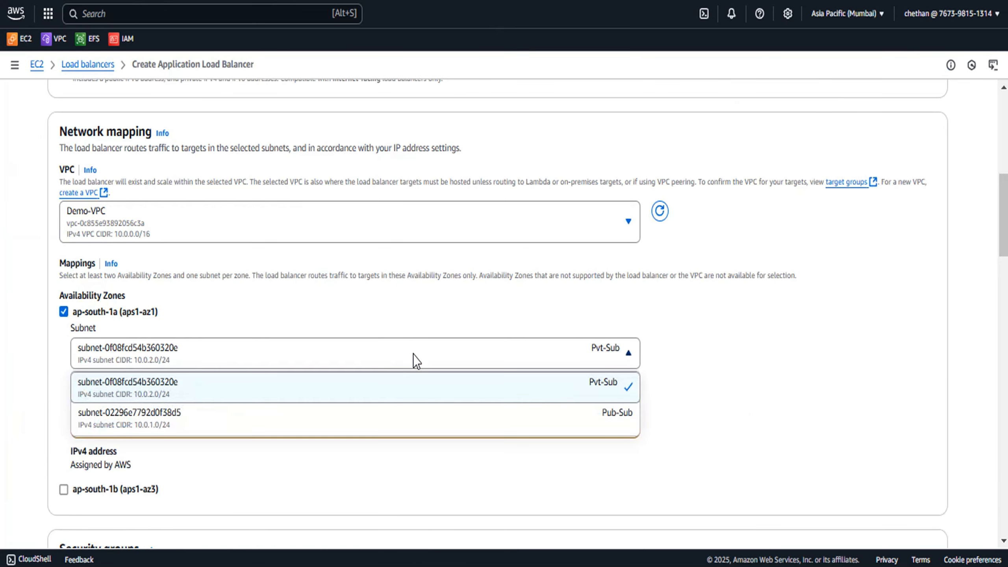
{"action": "left_click", "coordinate": [381, 413]}
{"action": "scroll", "coordinate": [397, 377], "scroll_direction": "down", "scroll_amount": 2}
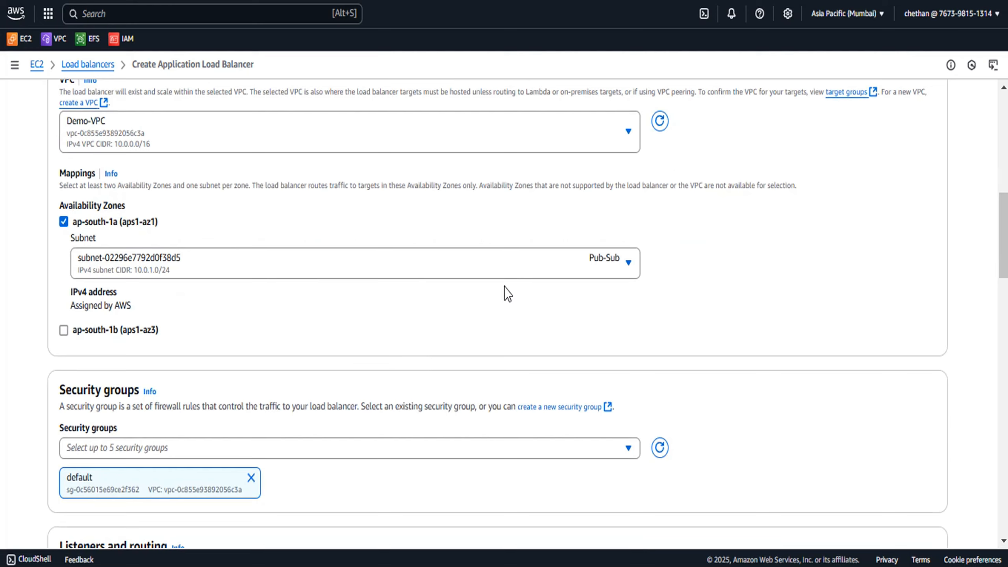
{"action": "left_click", "coordinate": [539, 275]}
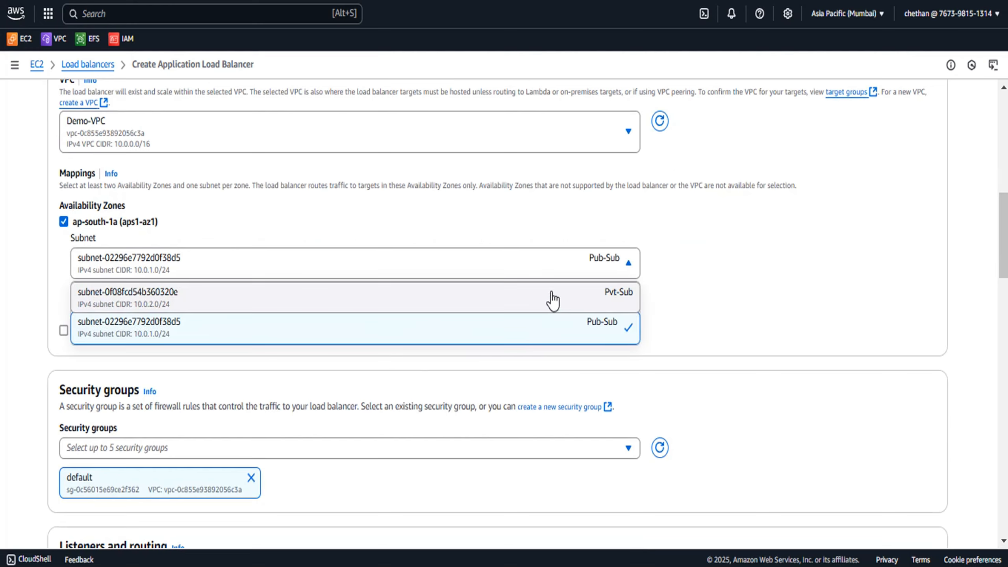
{"action": "left_click", "coordinate": [580, 337]}
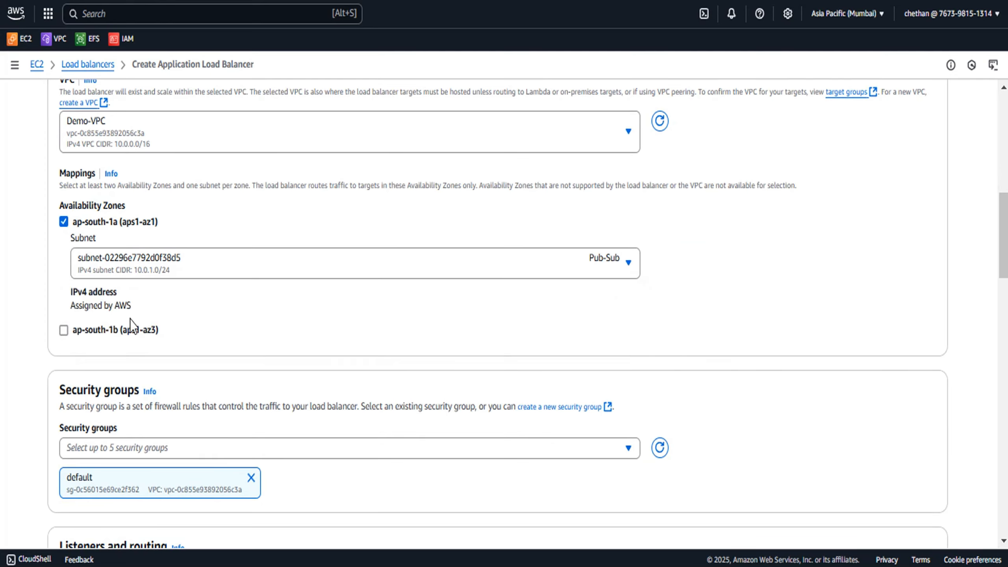
Enable the ap-south-1b zone and map it to the Pub-Sub-1b subnet
{"action": "left_click", "coordinate": [63, 330]}
{"action": "left_click", "coordinate": [431, 378]}
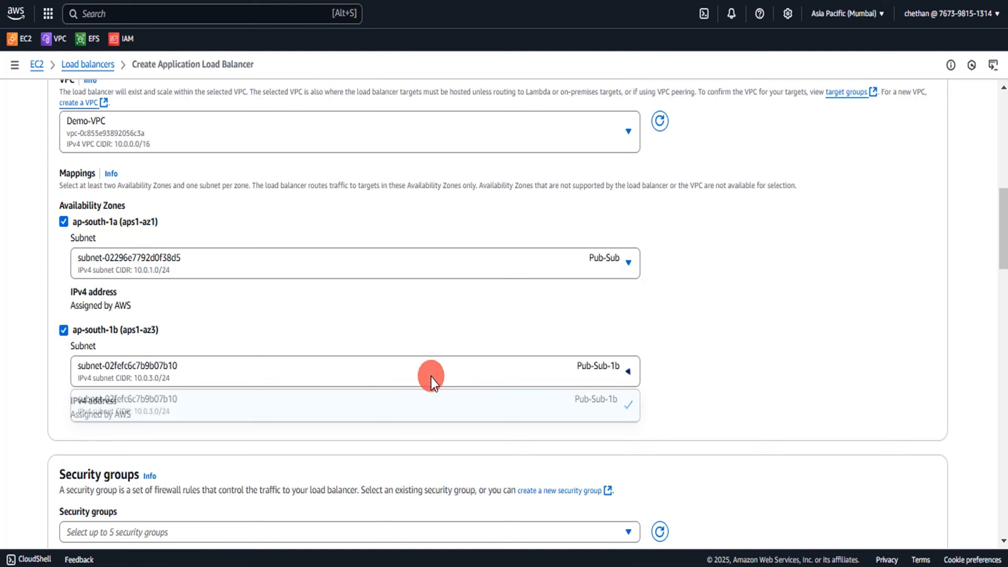
{"action": "left_click", "coordinate": [576, 411]}
Review the HTTP:80 listener's protocol and target group options, then switch to the Target groups page
{"action": "scroll", "coordinate": [396, 374], "scroll_direction": "down", "scroll_amount": 5}
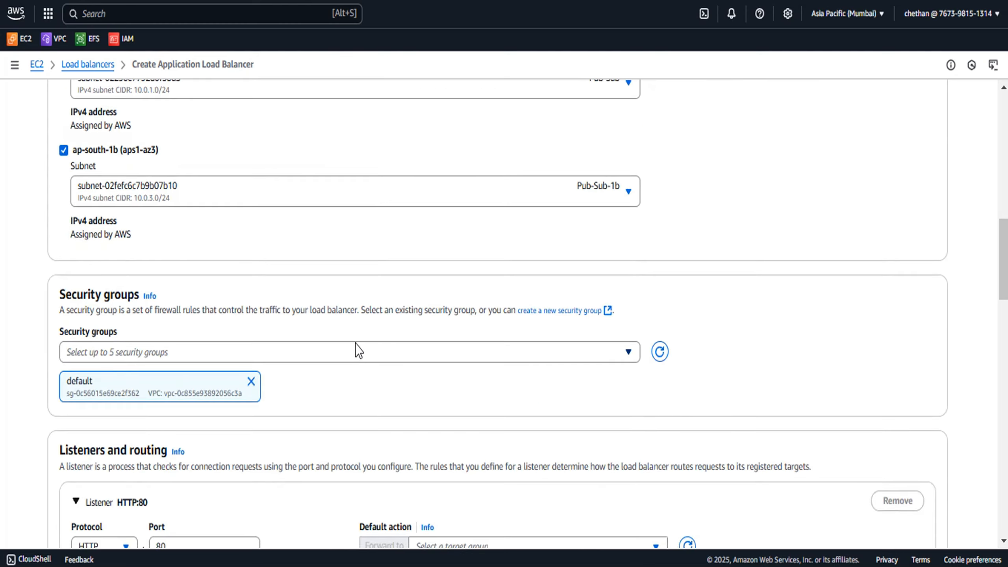
{"action": "scroll", "coordinate": [356, 343], "scroll_direction": "down", "scroll_amount": 4}
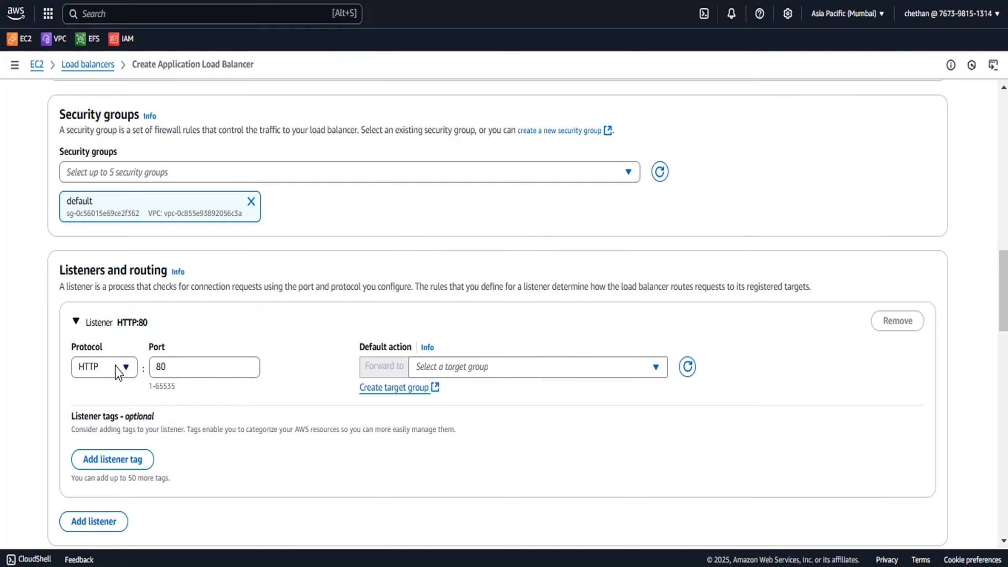
{"action": "left_click", "coordinate": [125, 371]}
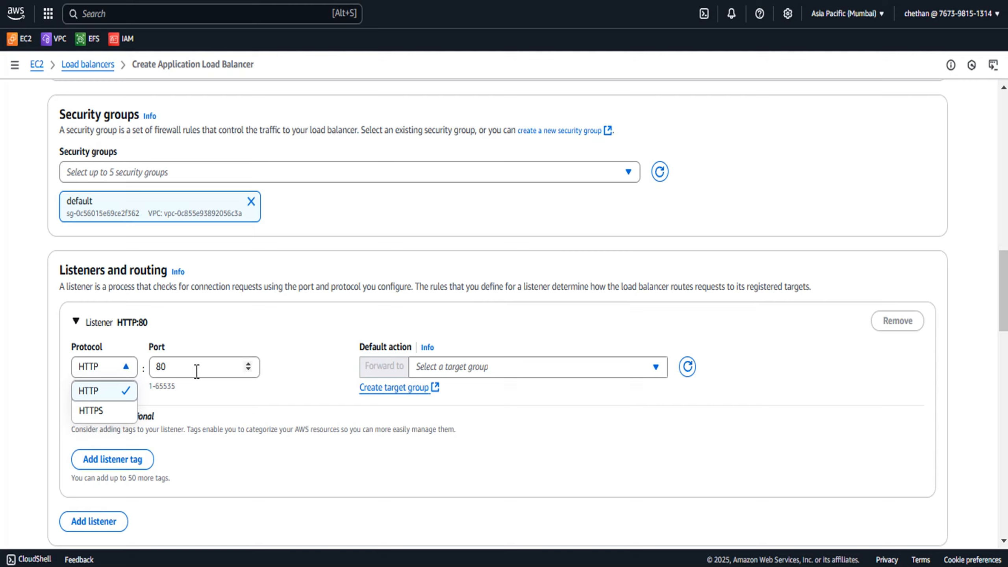
{"action": "left_click", "coordinate": [291, 399]}
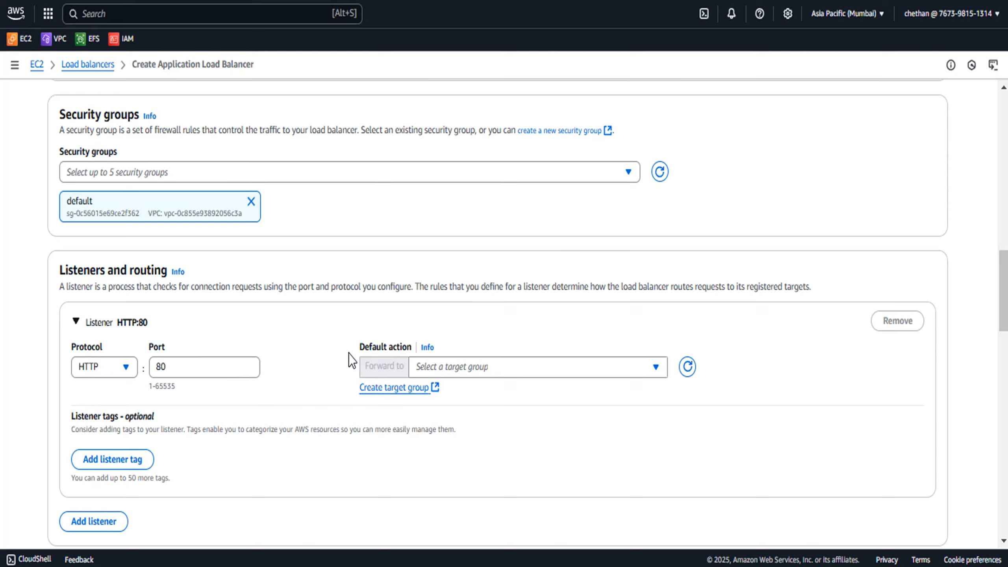
{"action": "left_click", "coordinate": [526, 368]}
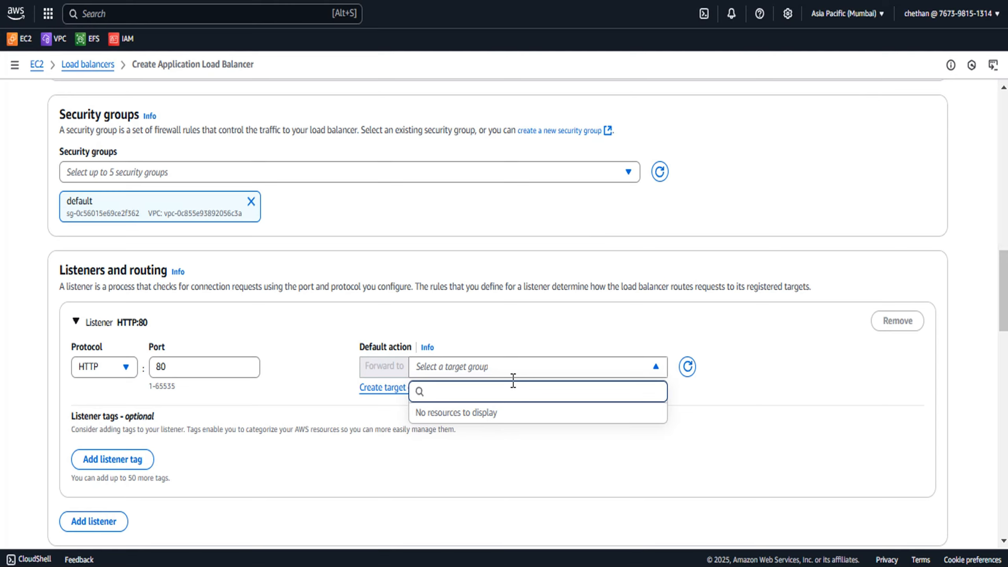
{"action": "left_click", "coordinate": [519, 348]}
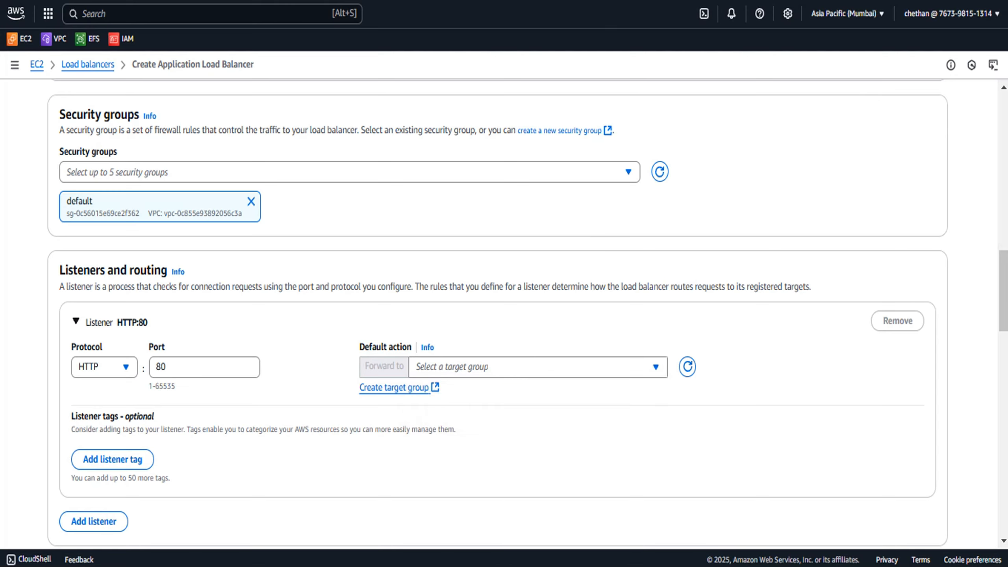
{"action": "left_click", "coordinate": [544, 1]}
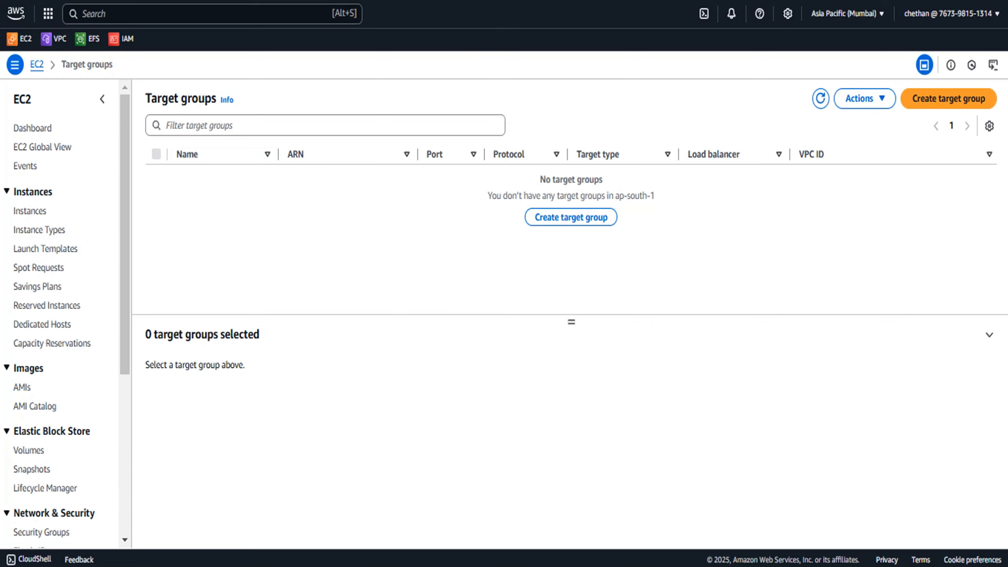
Start creating a new target group with the Instances target type and choose the Demo-VPC VPC
{"action": "scroll", "coordinate": [74, 387], "scroll_direction": "down", "scroll_amount": 5}
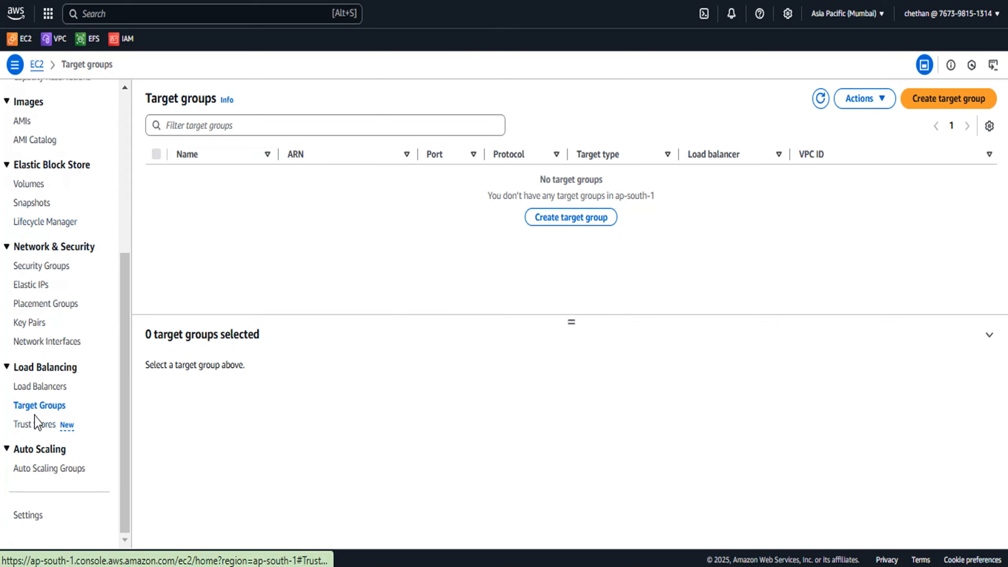
{"action": "left_click", "coordinate": [934, 104]}
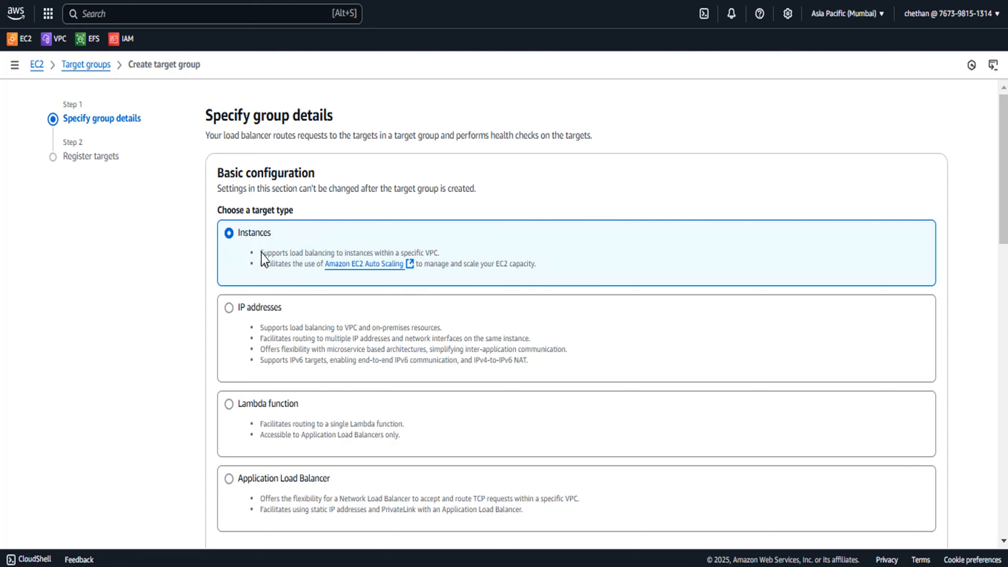
{"action": "scroll", "coordinate": [265, 258], "scroll_direction": "down", "scroll_amount": 5}
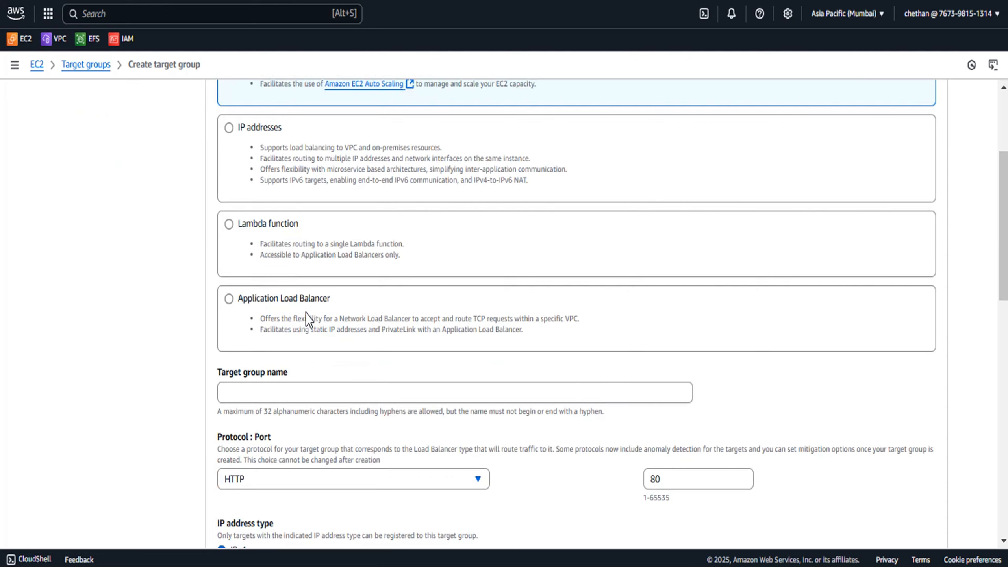
{"action": "scroll", "coordinate": [305, 312], "scroll_direction": "up", "scroll_amount": 5}
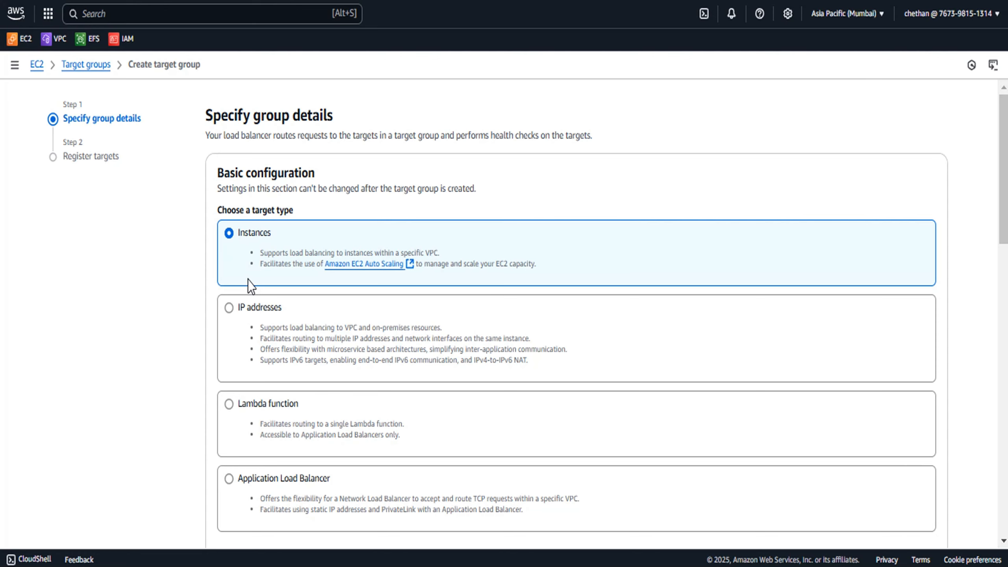
{"action": "scroll", "coordinate": [247, 280], "scroll_direction": "down", "scroll_amount": 10}
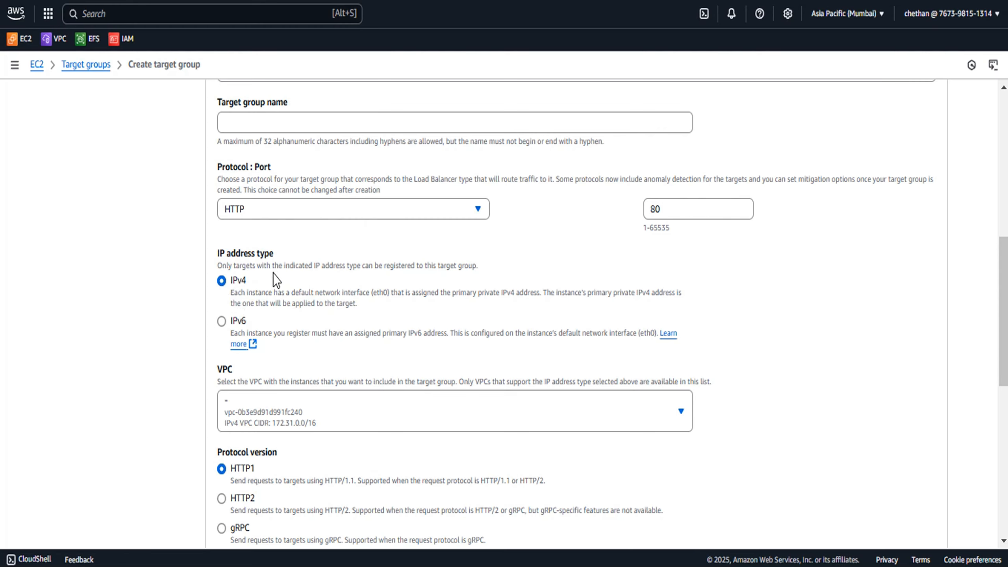
{"action": "scroll", "coordinate": [272, 275], "scroll_direction": "down", "scroll_amount": 4}
{"action": "left_click", "coordinate": [371, 236]}
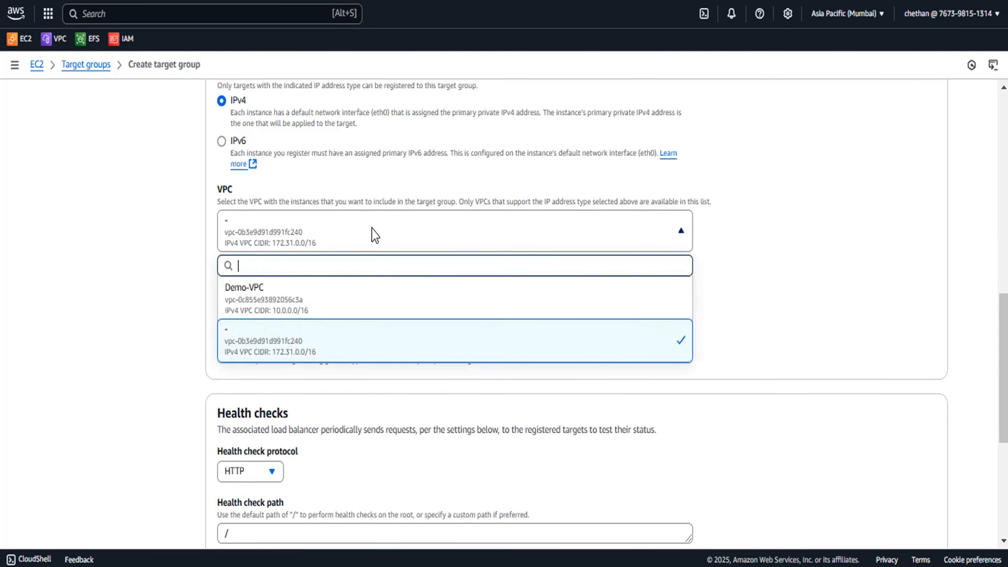
{"action": "left_click", "coordinate": [300, 295]}
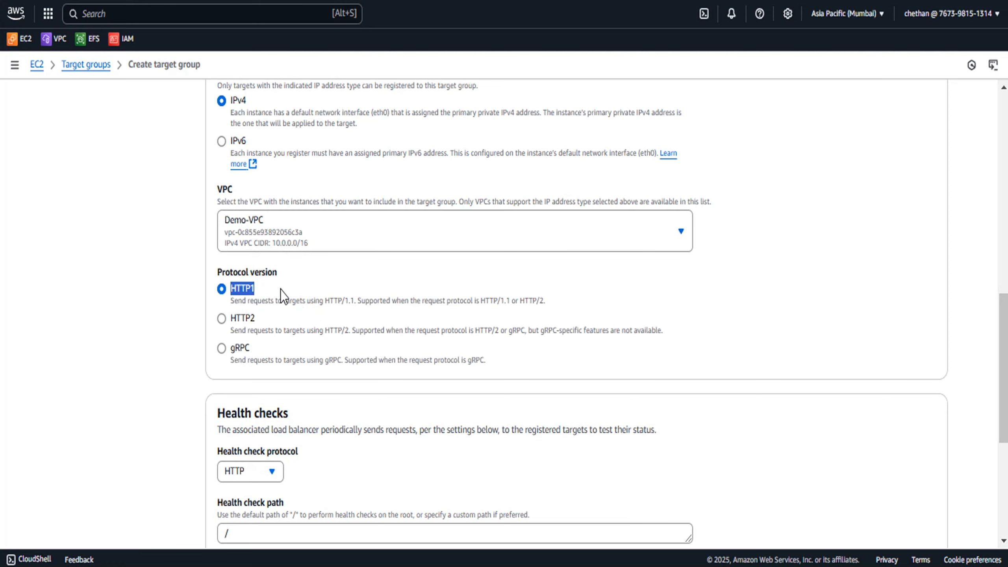
Expand and review the health check path and advanced health check settings of the target group
{"action": "scroll", "coordinate": [377, 282], "scroll_direction": "down", "scroll_amount": 4}
{"action": "scroll", "coordinate": [377, 284], "scroll_direction": "down", "scroll_amount": 3}
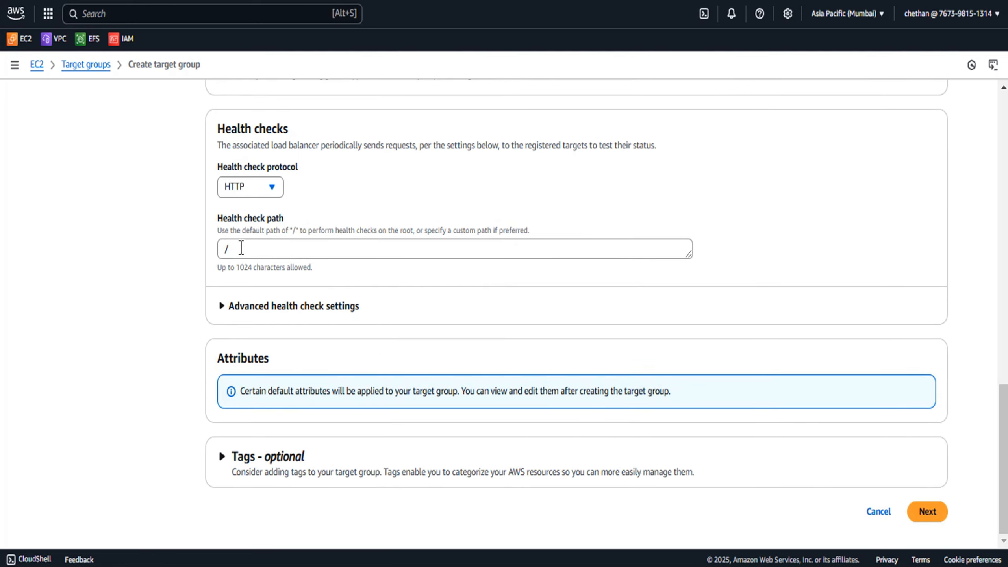
{"action": "left_click", "coordinate": [254, 250]}
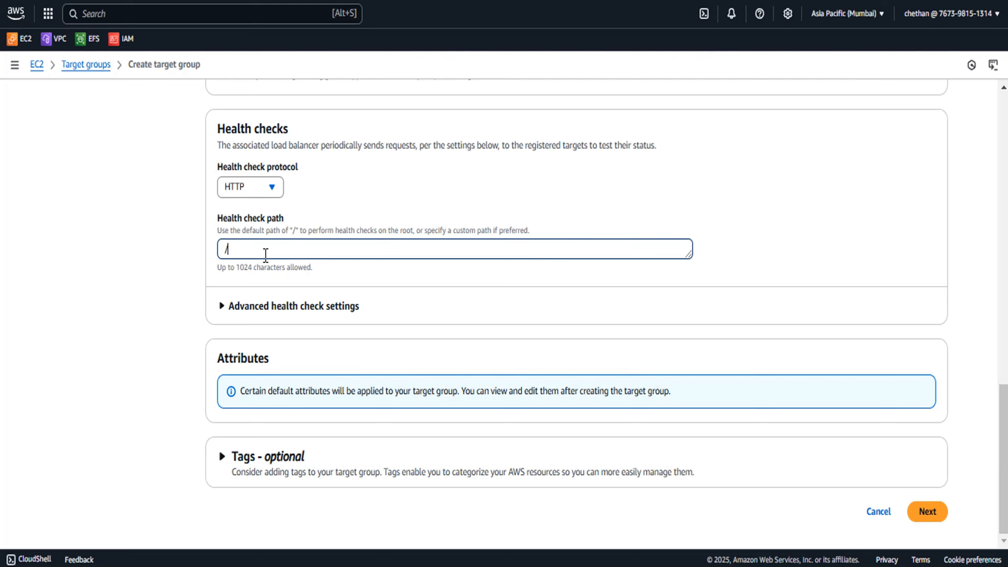
{"action": "left_click", "coordinate": [253, 307]}
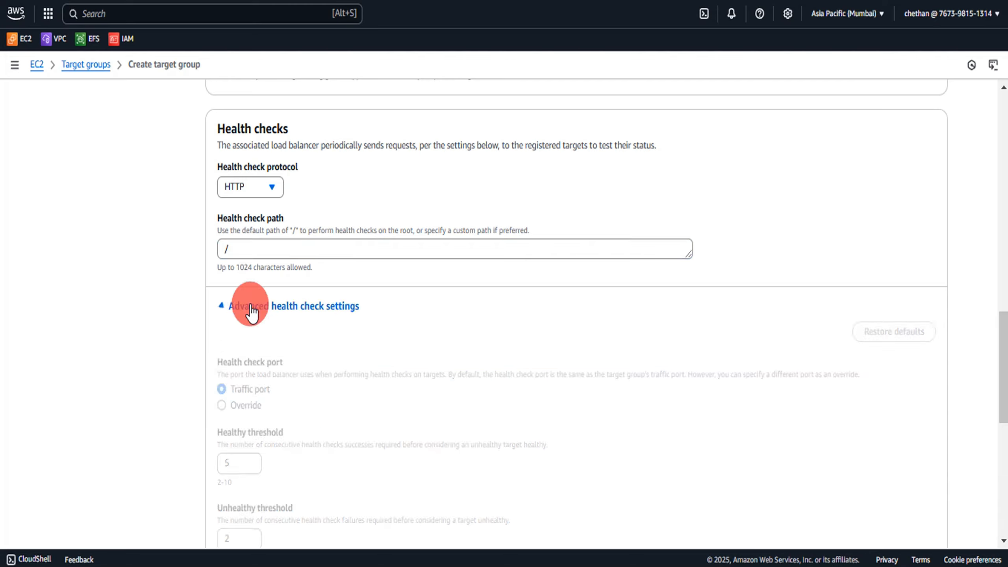
{"action": "scroll", "coordinate": [444, 339], "scroll_direction": "down", "scroll_amount": 5}
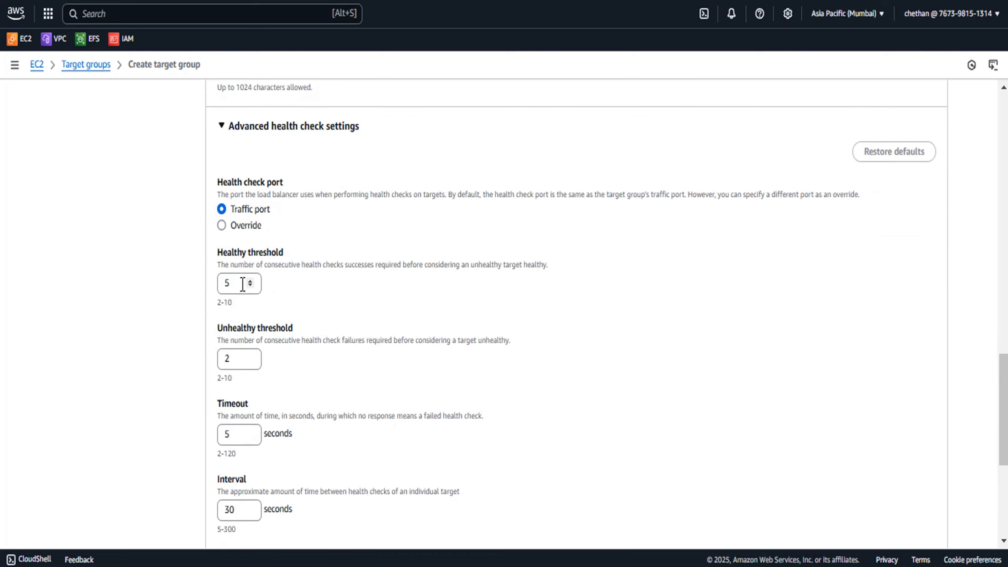
{"action": "scroll", "coordinate": [243, 285], "scroll_direction": "down", "scroll_amount": 4}
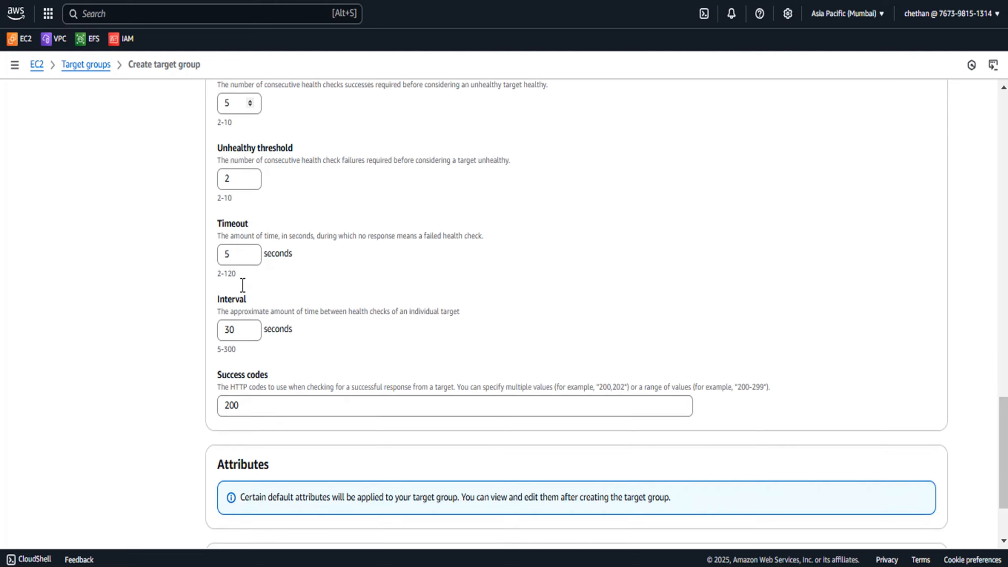
{"action": "scroll", "coordinate": [234, 227], "scroll_direction": "up", "scroll_amount": 2}
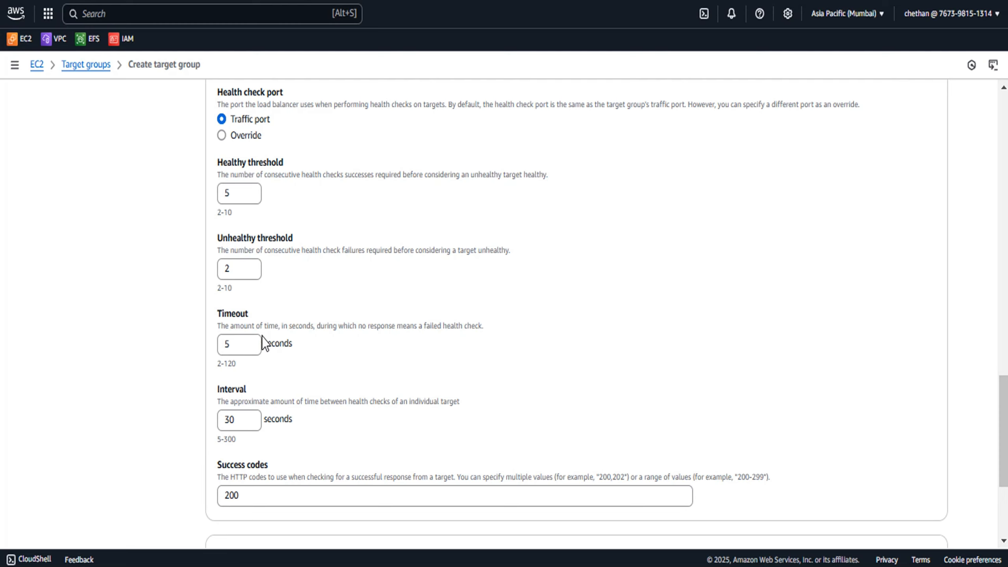
{"action": "scroll", "coordinate": [262, 337], "scroll_direction": "down", "scroll_amount": 5}
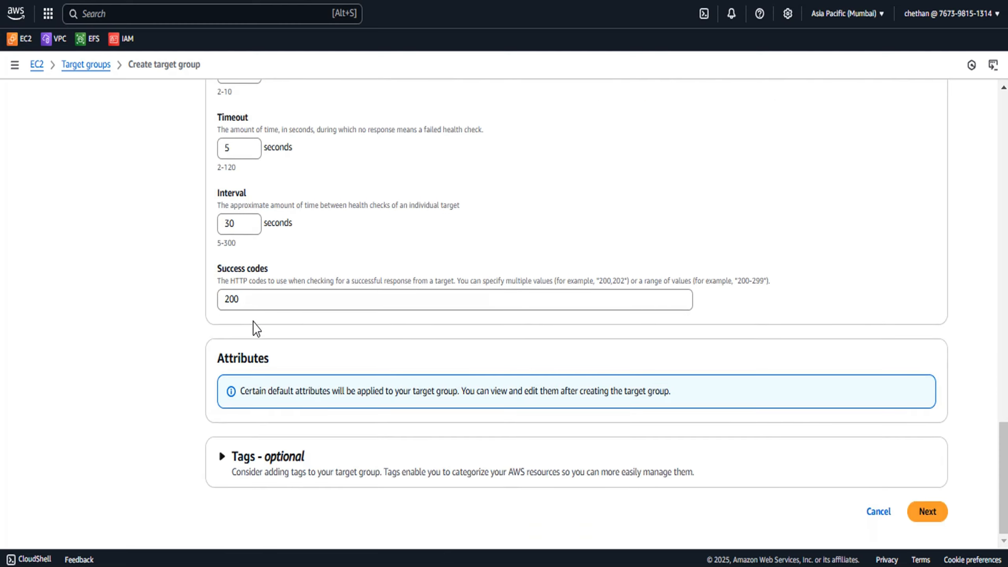
Name the target group Test-TG and continue to the target registration stage
{"action": "left_click", "coordinate": [924, 513]}
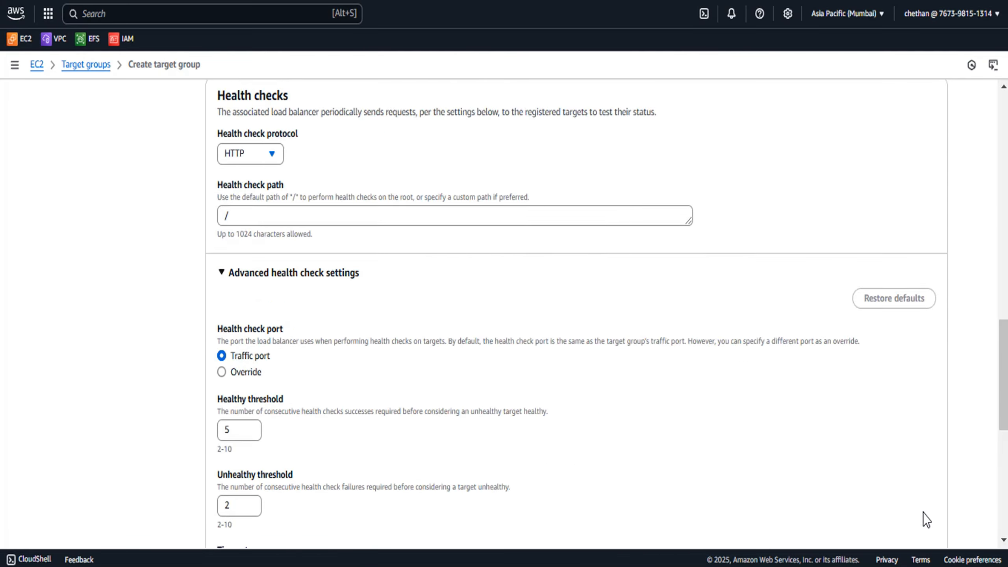
{"action": "left_click", "coordinate": [268, 318]}
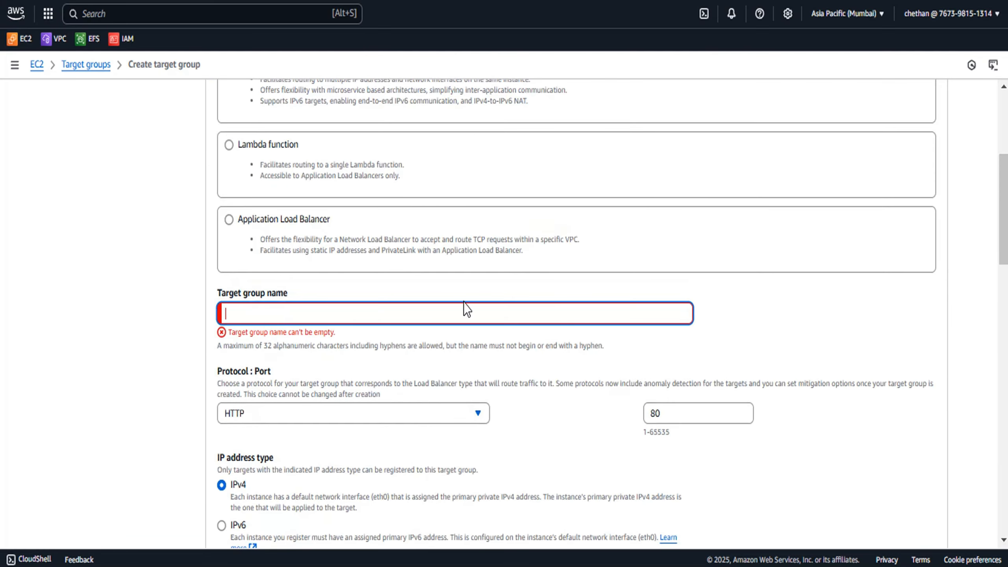
{"action": "type", "text": "T"}
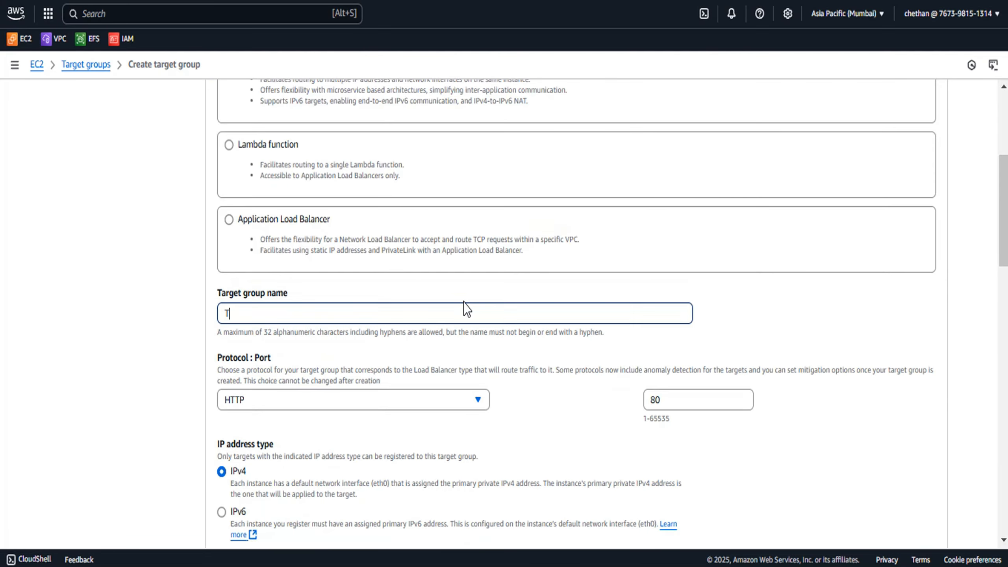
{"action": "type", "text": "est-TG"}
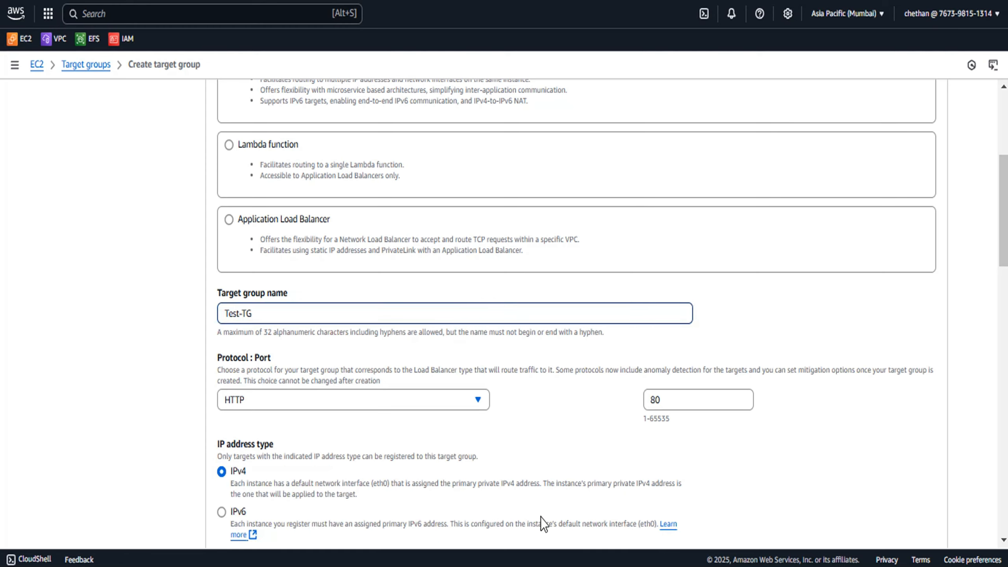
{"action": "scroll", "coordinate": [541, 517], "scroll_direction": "down", "scroll_amount": 15}
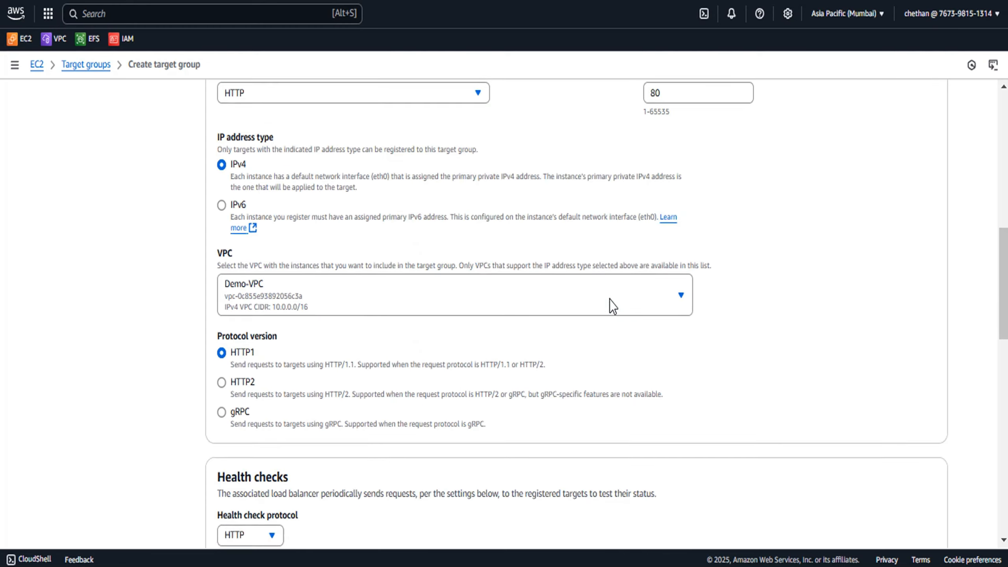
{"action": "left_click", "coordinate": [927, 511]}
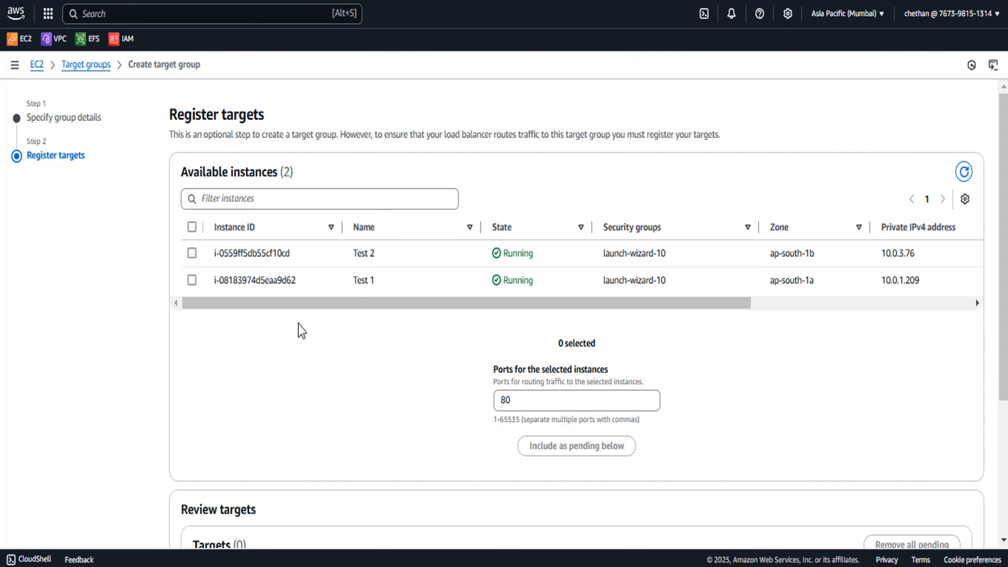
Register instances Test 1 and Test 2 on port 80 as pending targets and create the target group
{"action": "left_click", "coordinate": [193, 280]}
{"action": "left_click", "coordinate": [192, 254]}
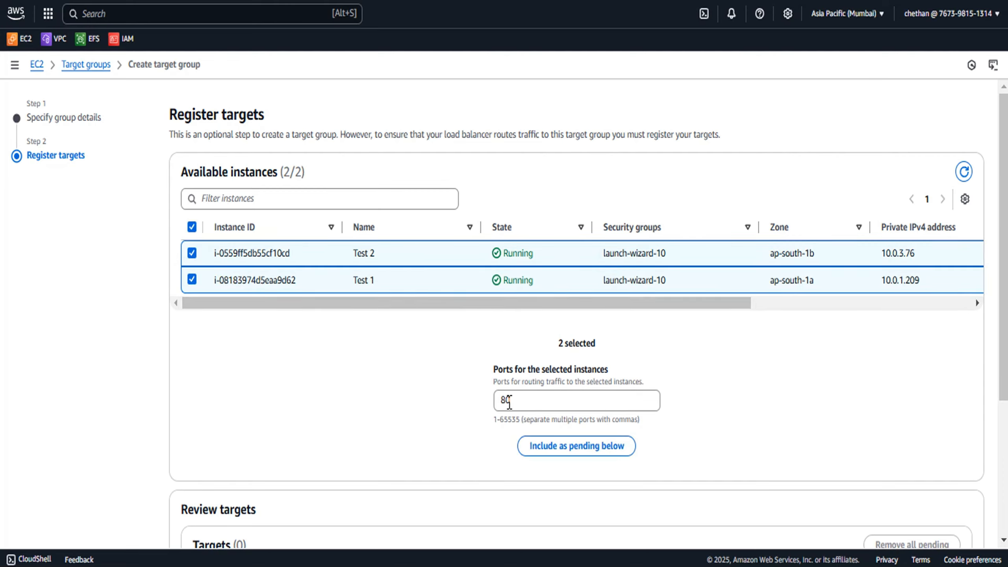
{"action": "scroll", "coordinate": [577, 331], "scroll_direction": "down", "scroll_amount": 4}
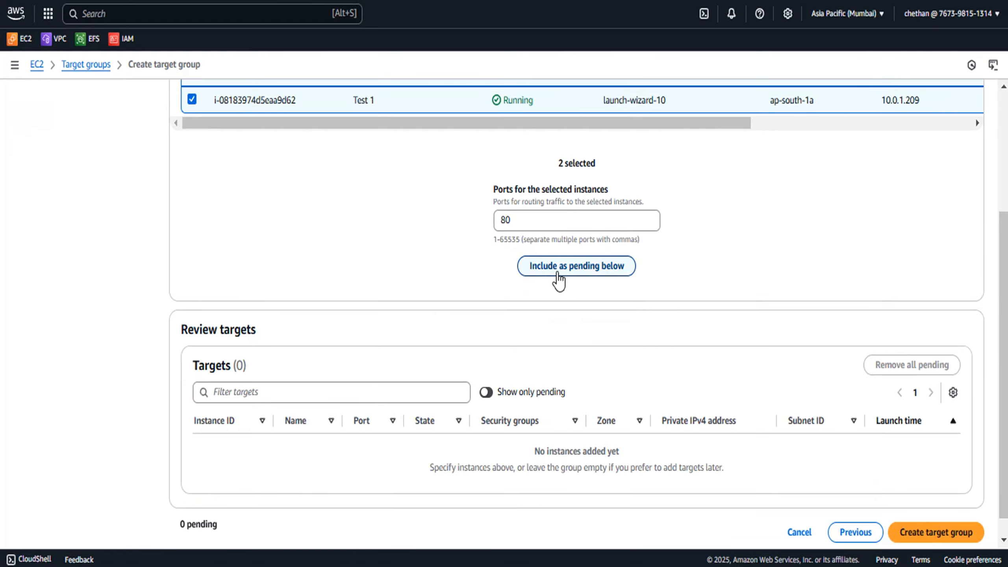
{"action": "left_click", "coordinate": [557, 272]}
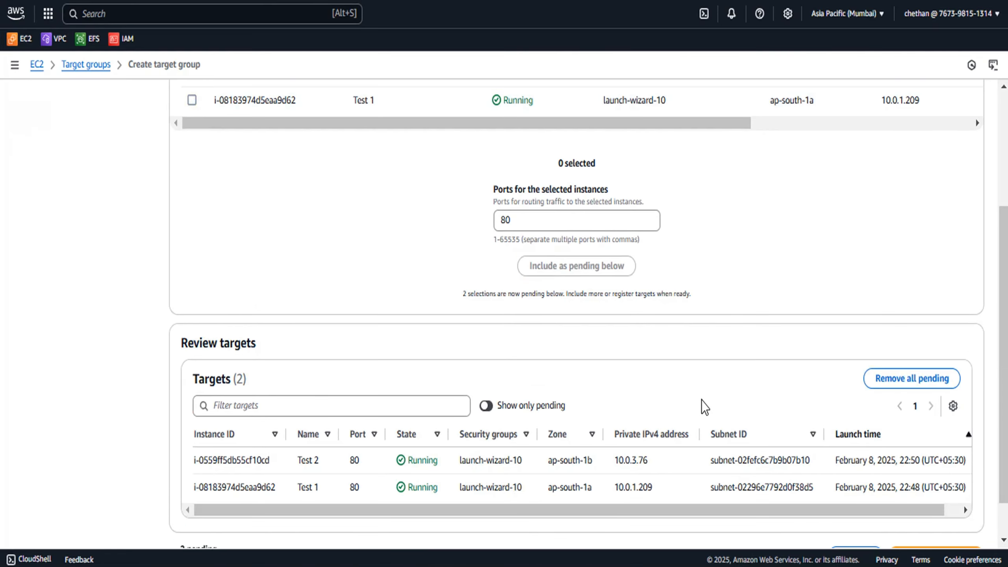
{"action": "scroll", "coordinate": [699, 406], "scroll_direction": "down", "scroll_amount": 1}
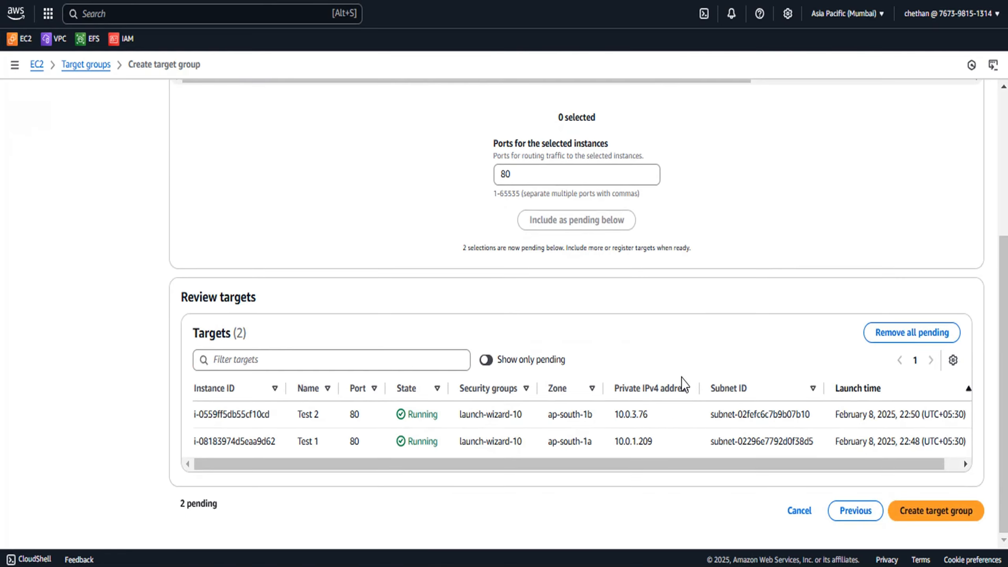
{"action": "left_click", "coordinate": [923, 511]}
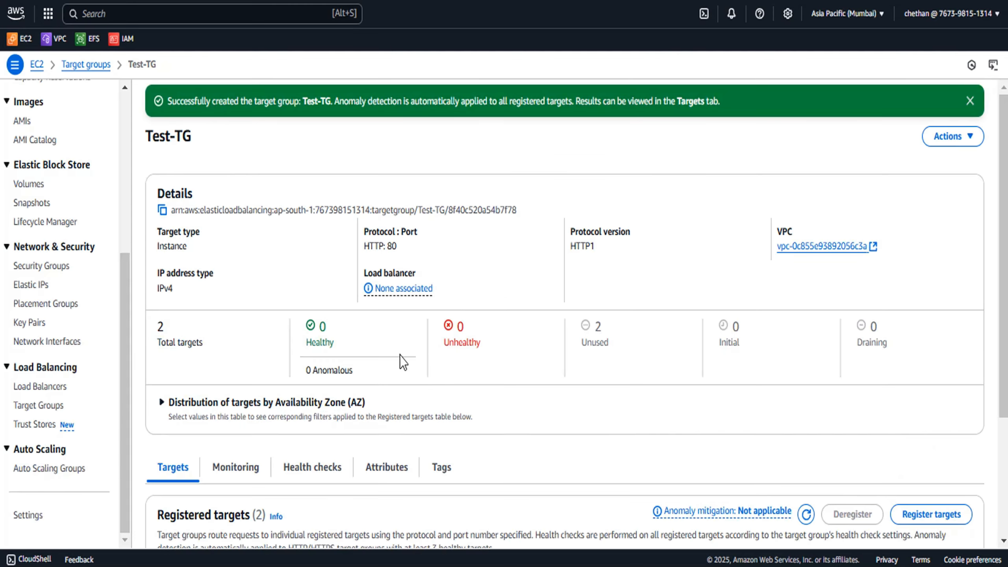
Inspect the health status of the registered targets in the Test-TG target group
{"action": "scroll", "coordinate": [452, 335], "scroll_direction": "down", "scroll_amount": 4}
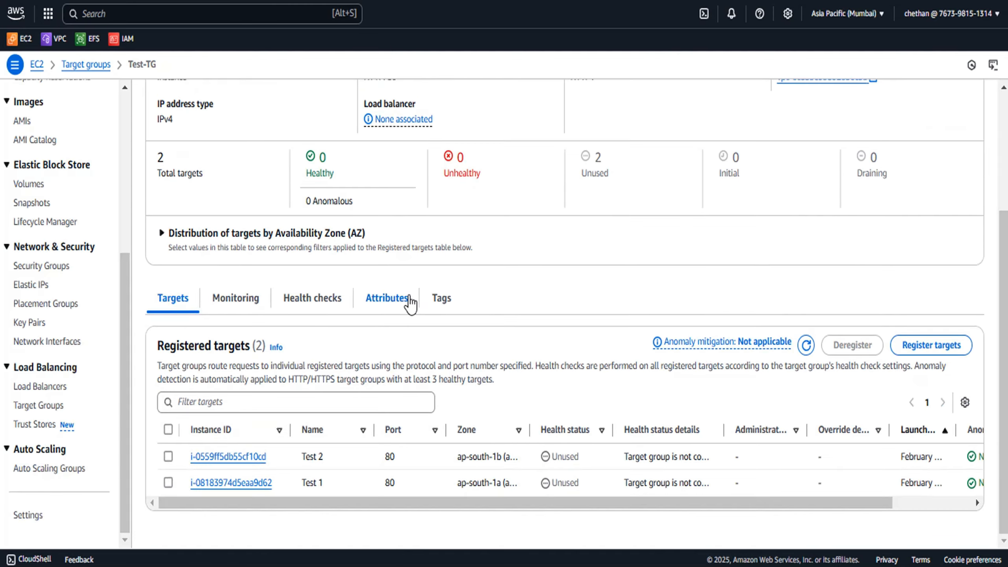
{"action": "double_click", "coordinate": [578, 459]}
{"action": "left_click_drag", "start_coordinate": [581, 482], "coordinate": [550, 483]}
{"action": "left_click", "coordinate": [806, 349]}
Back in the load balancer wizard, refresh the target groups and forward the HTTP:80 listener to Test-TG
{"action": "left_click", "coordinate": [730, 0]}
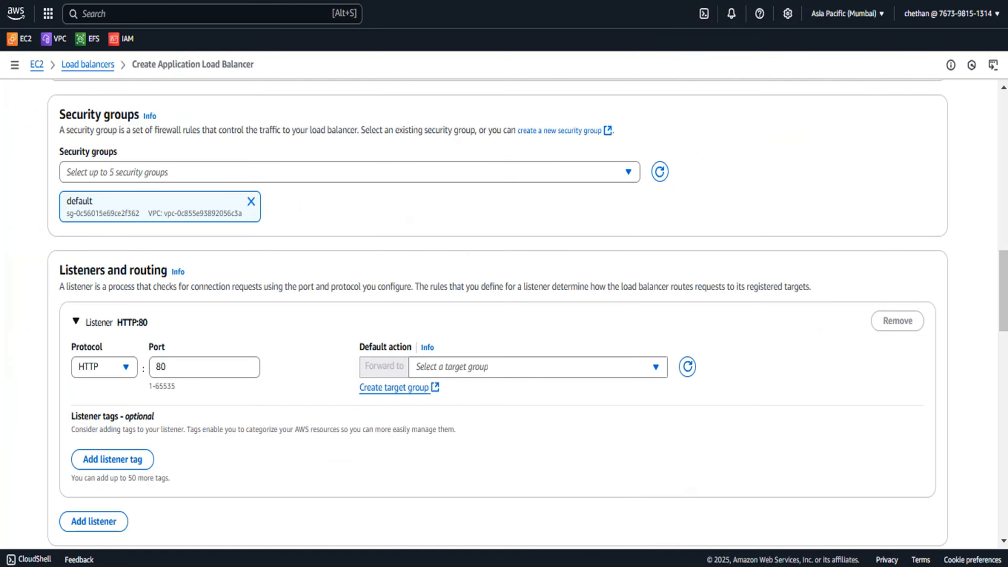
{"action": "left_click", "coordinate": [688, 367]}
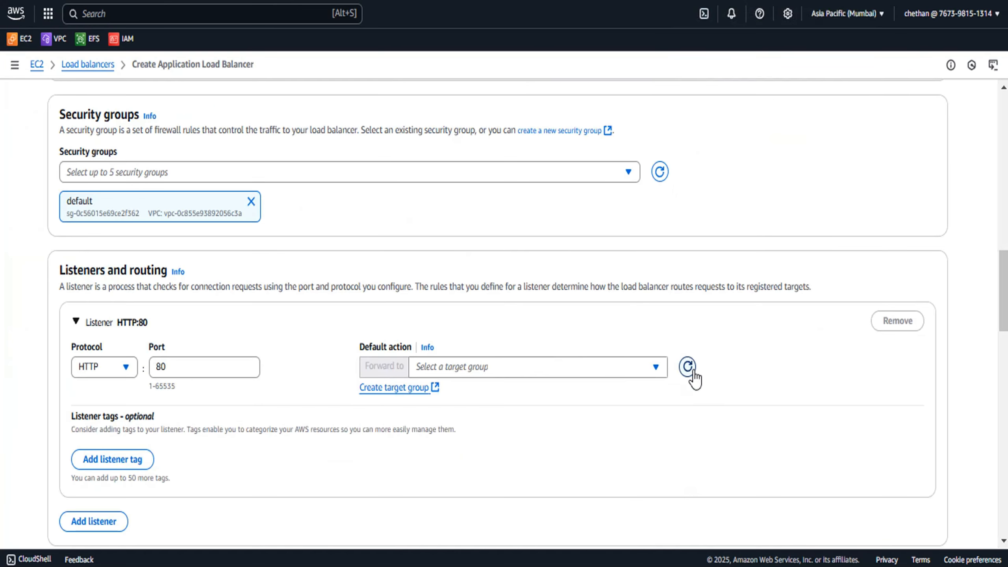
{"action": "left_click", "coordinate": [603, 371]}
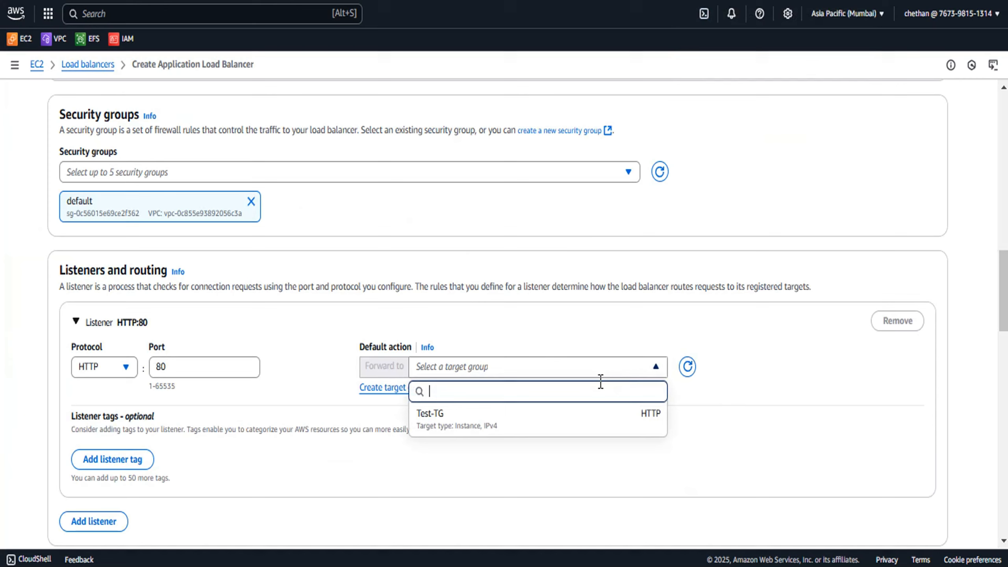
{"action": "left_click", "coordinate": [529, 425]}
Review the optional integrations and create the Application Load Balancer
{"action": "scroll", "coordinate": [563, 350], "scroll_direction": "down", "scroll_amount": 5}
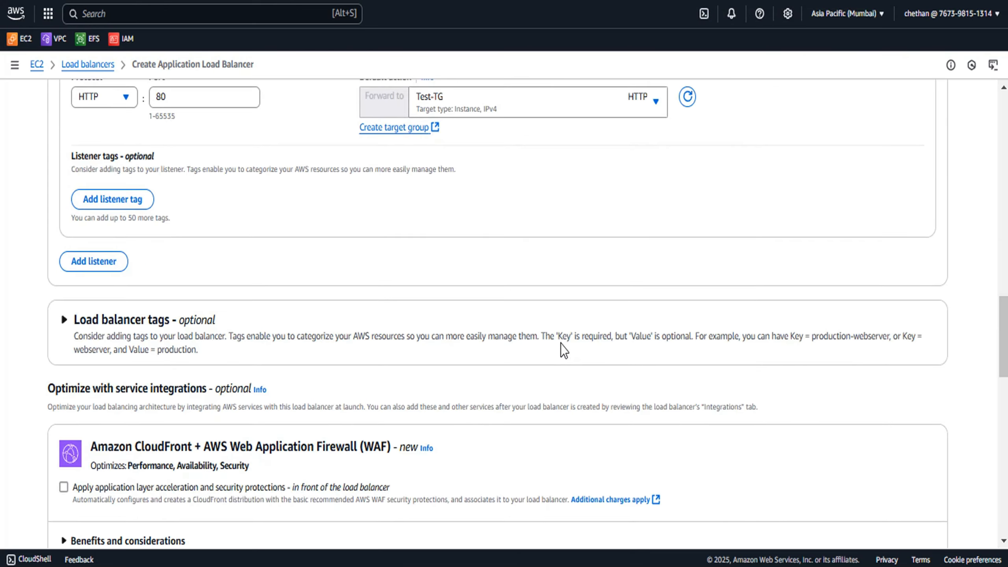
{"action": "scroll", "coordinate": [547, 345], "scroll_direction": "down", "scroll_amount": 5}
{"action": "scroll", "coordinate": [544, 348], "scroll_direction": "up", "scroll_amount": 2}
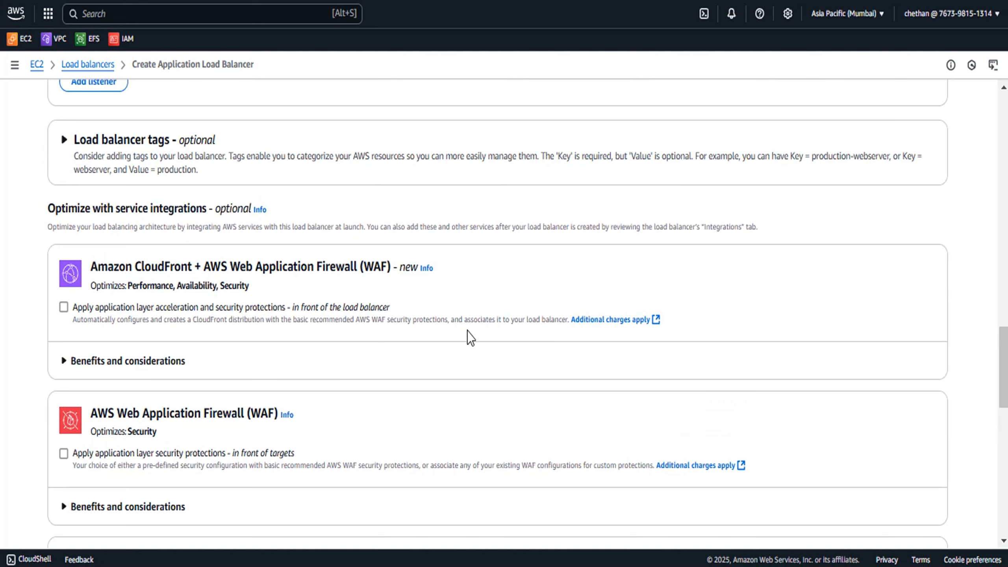
{"action": "scroll", "coordinate": [470, 338], "scroll_direction": "down", "scroll_amount": 15}
{"action": "left_click", "coordinate": [885, 515]}
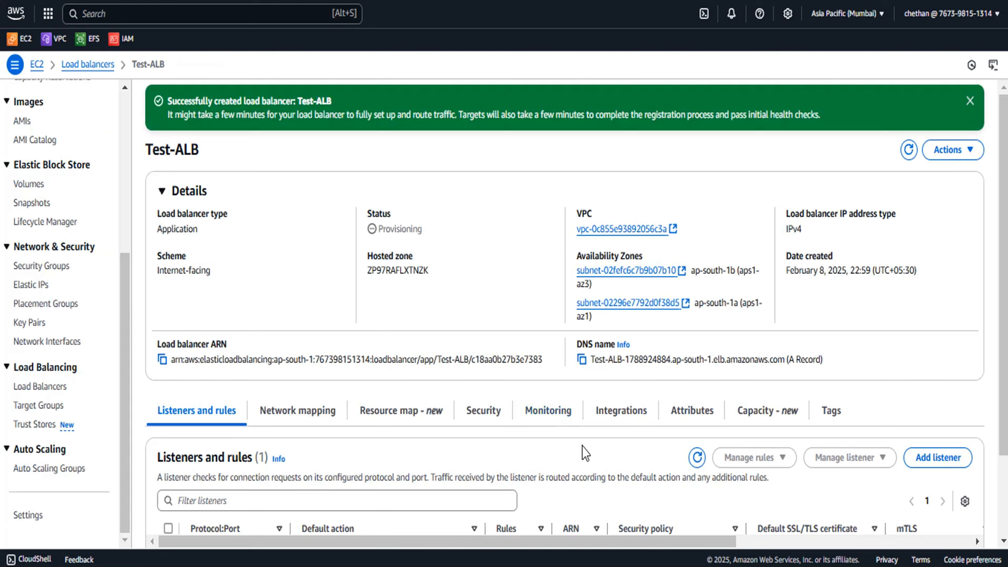
Check the load balancer status, then select instance Test 1 and copy its public IPv4 address
{"action": "double_click", "coordinate": [420, 229]}
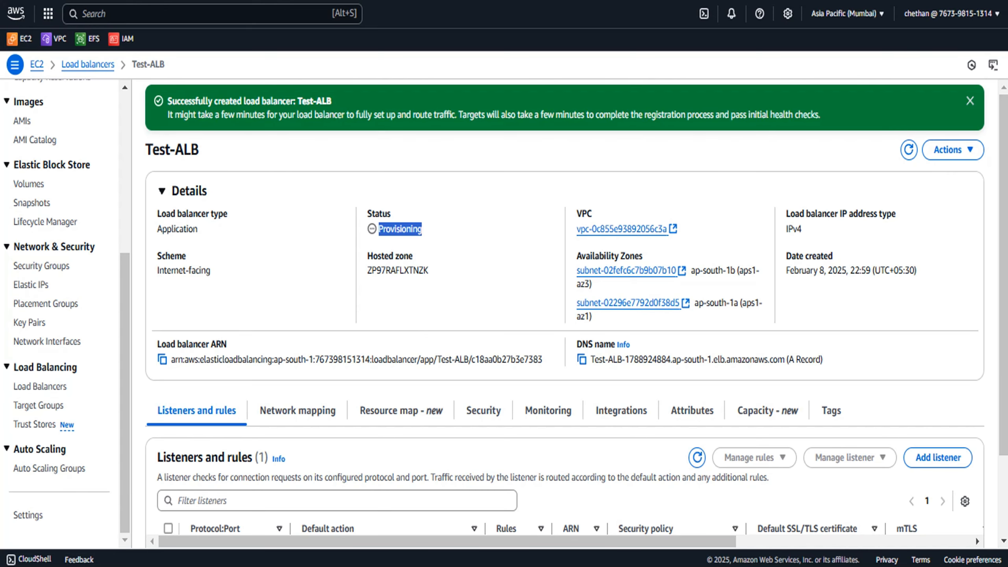
{"action": "left_click", "coordinate": [202, 1]}
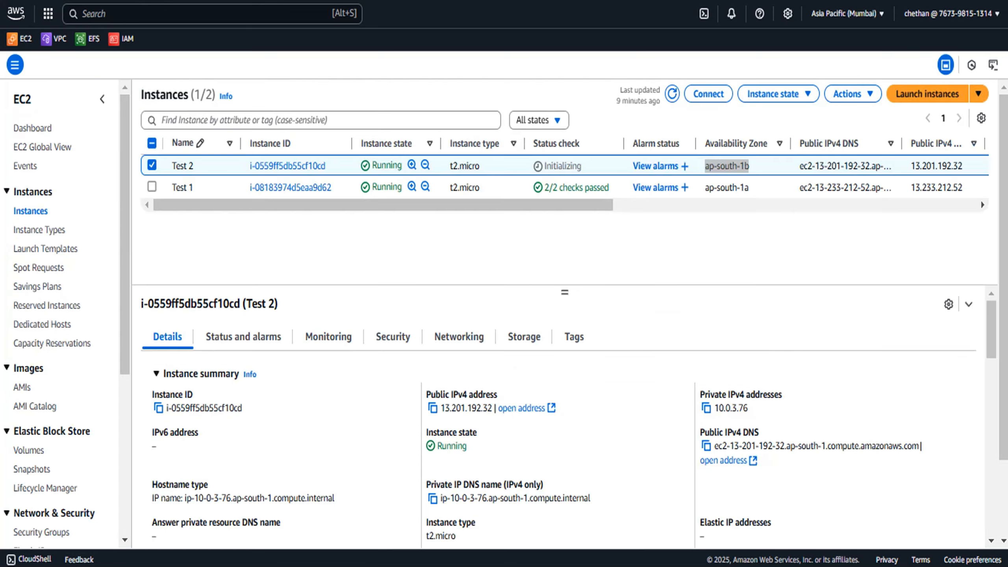
{"action": "left_click", "coordinate": [348, 193]}
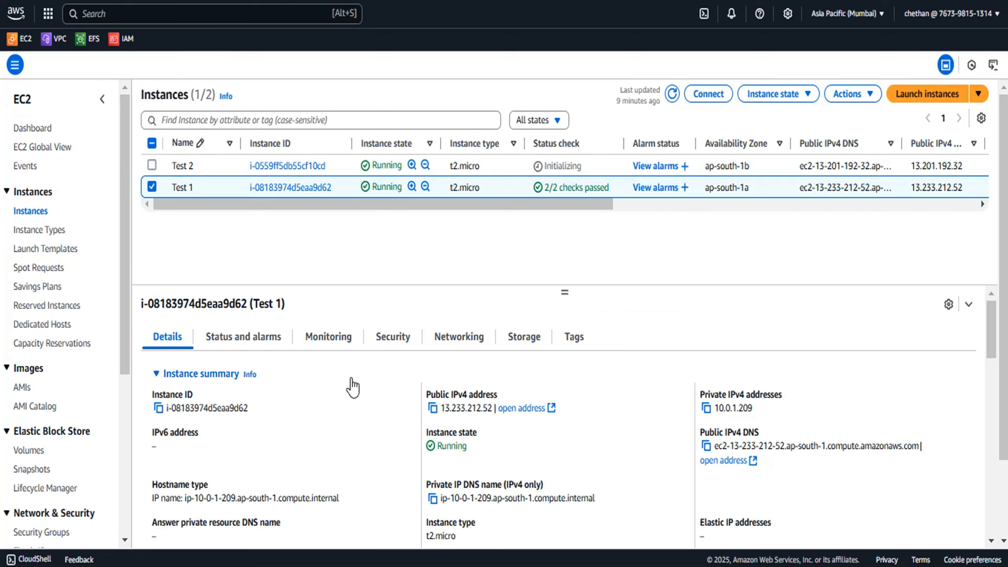
{"action": "left_click", "coordinate": [433, 408]}
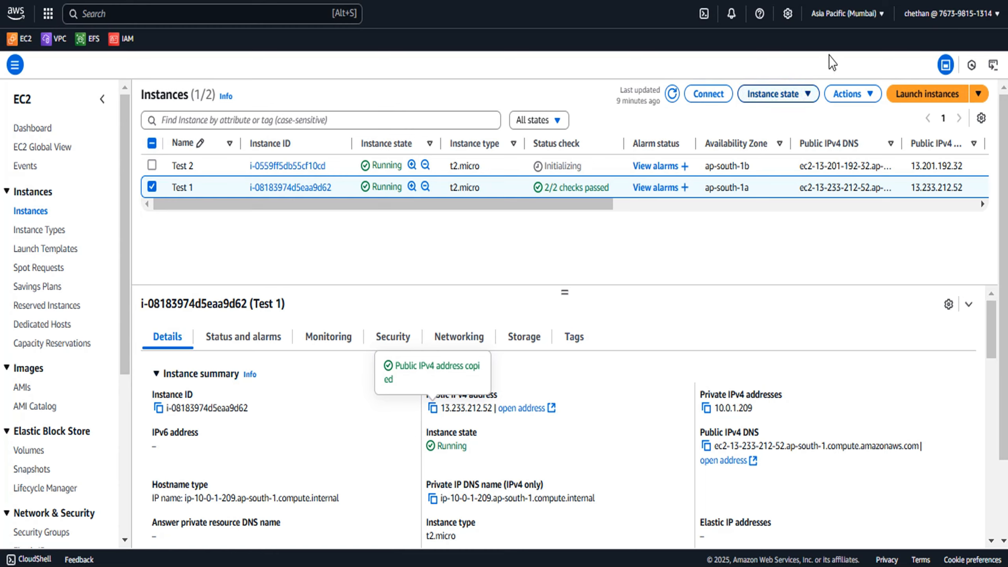
Try to open Test 1's public IPv4 address 13.233.212.52 in a new browser tab, then return to the console
{"action": "key", "text": "ctrl+t"}
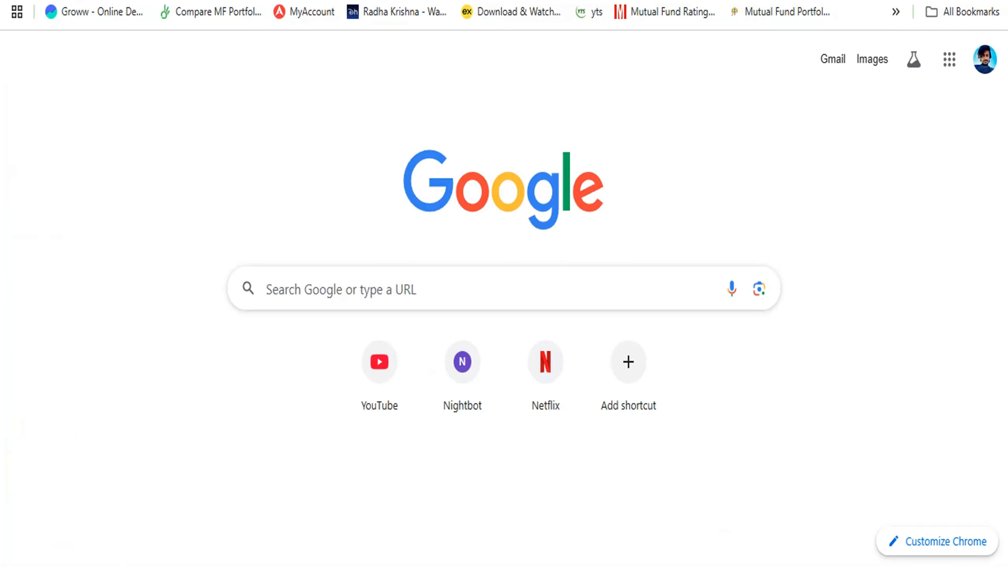
{"action": "key", "text": "ctrl+v"}
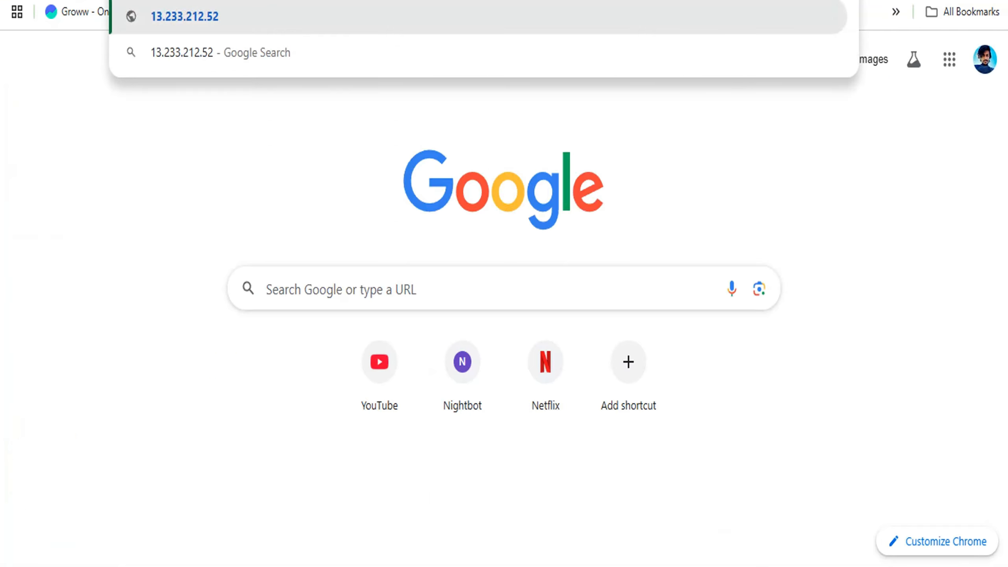
{"action": "key", "text": "Return"}
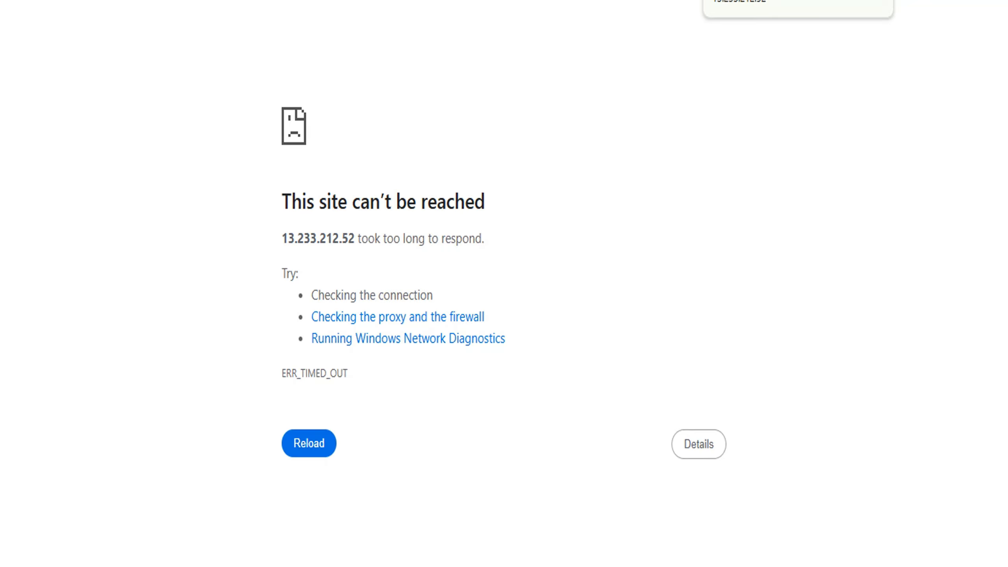
{"action": "left_click", "coordinate": [173, 0]}
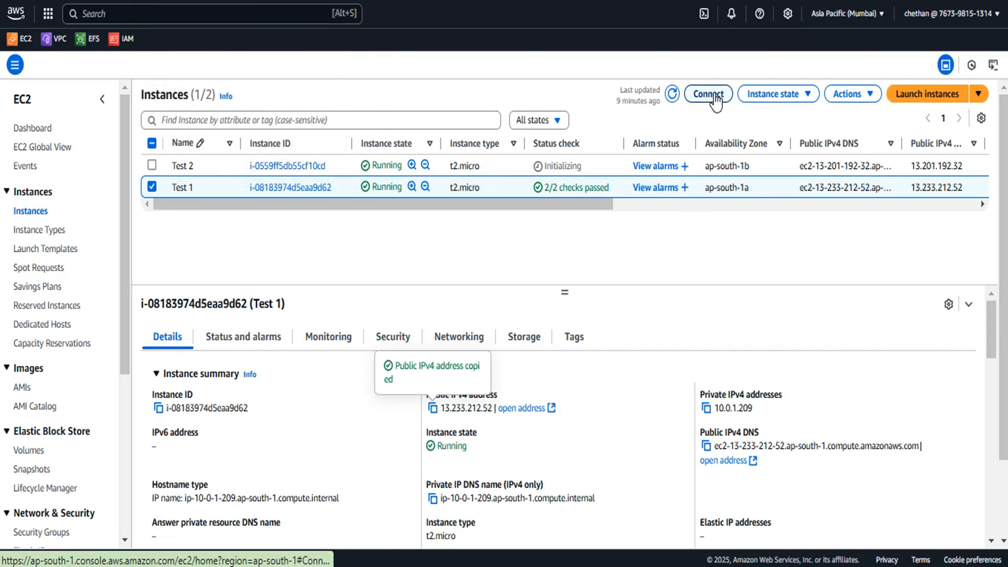
Connect to instance Test 1 with EC2 Instance Connect as ec2-user and switch to the root user with sudo su
{"action": "left_click", "coordinate": [708, 94]}
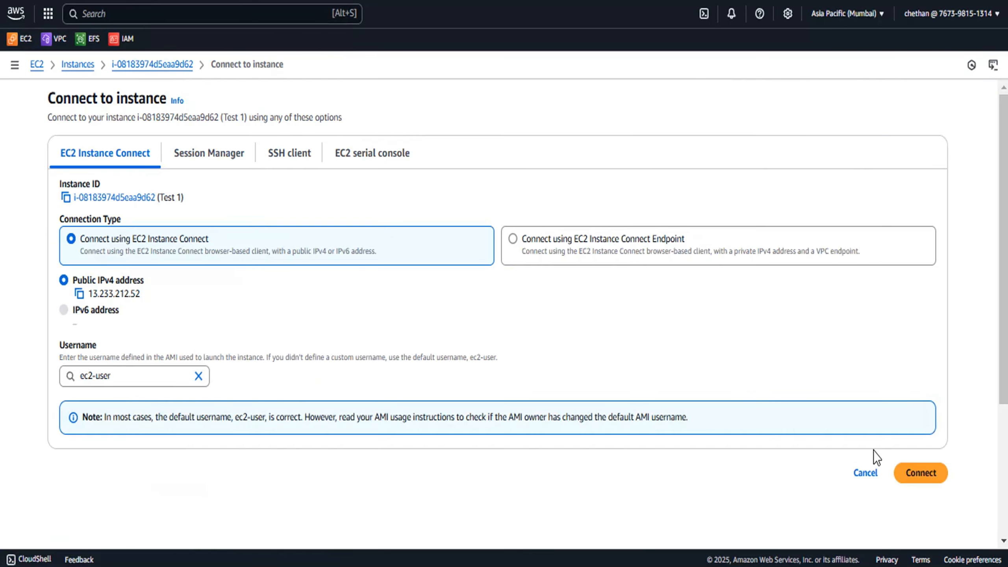
{"action": "left_click", "coordinate": [926, 474]}
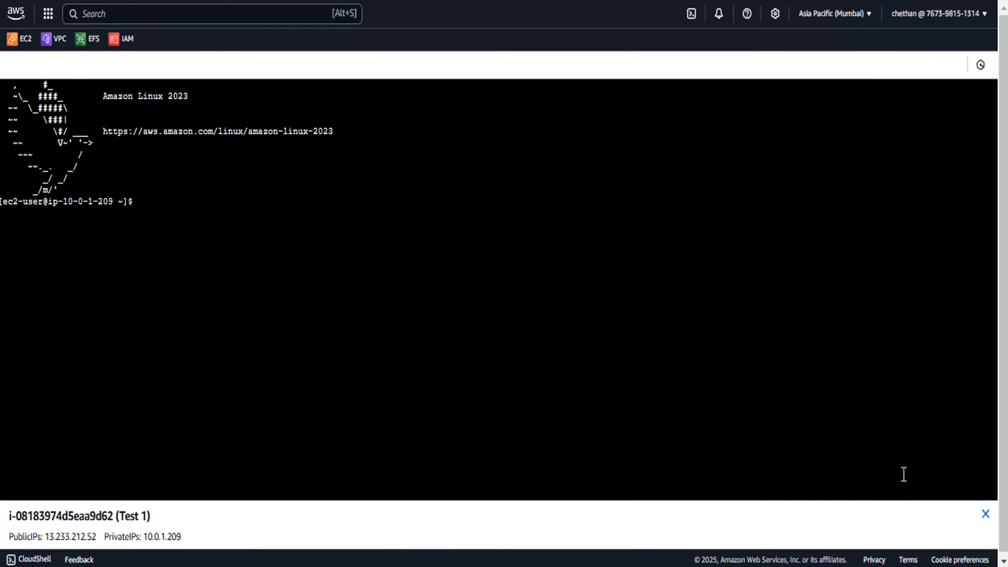
{"action": "left_click", "coordinate": [258, 246]}
{"action": "type", "text": "sudo su"}
{"action": "key", "text": "Return"}
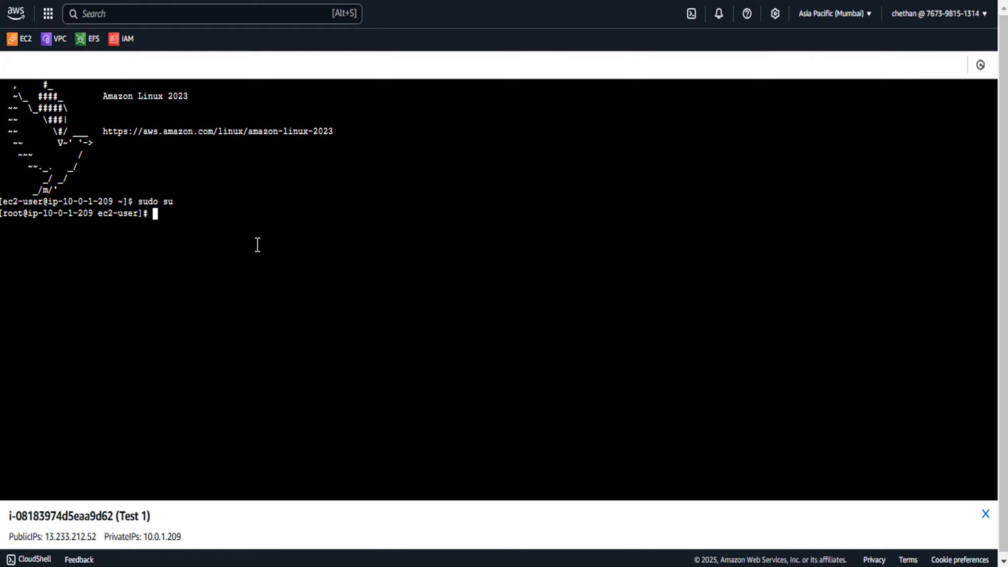
Clear the terminal and check the status of the httpd service with systemctl status httpd
{"action": "type", "text": "clear"}
{"action": "key", "text": "Return"}
{"action": "type", "text": "cd /"}
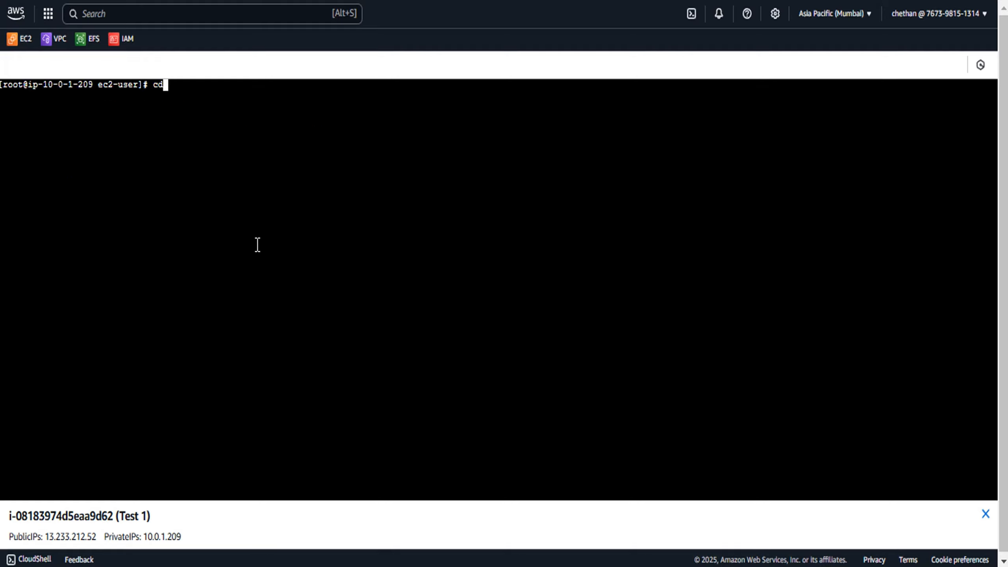
{"action": "key", "text": "BackSpace"}
{"action": "key", "text": "BackSpace"}
{"action": "key", "text": "BackSpace"}
{"action": "key", "text": "BackSpace"}
{"action": "type", "text": "systemct"}
{"action": "type", "text": "l status"}
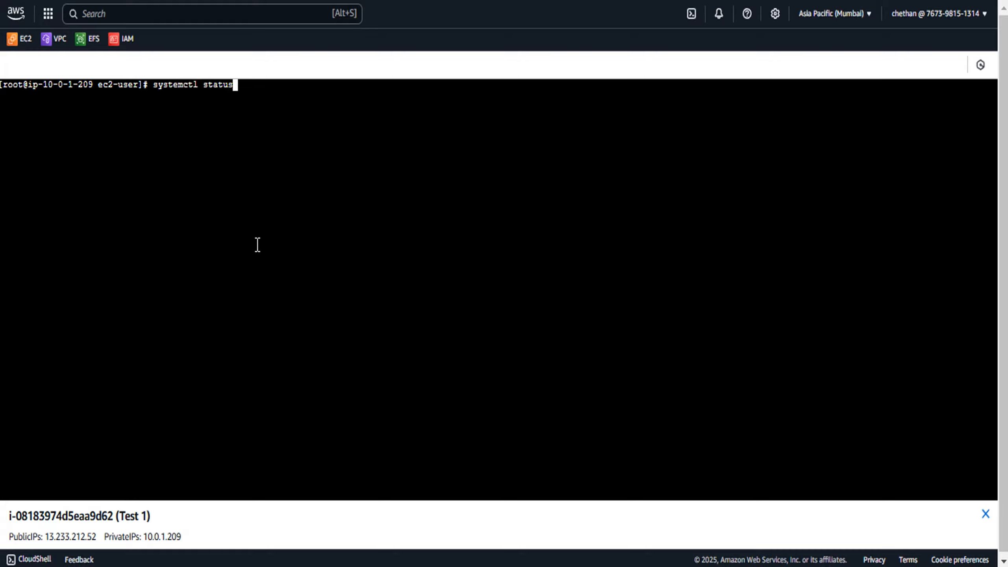
{"action": "key", "text": "BackSpace"}
{"action": "type", "text": "httpd"}
{"action": "key", "text": "Return"}
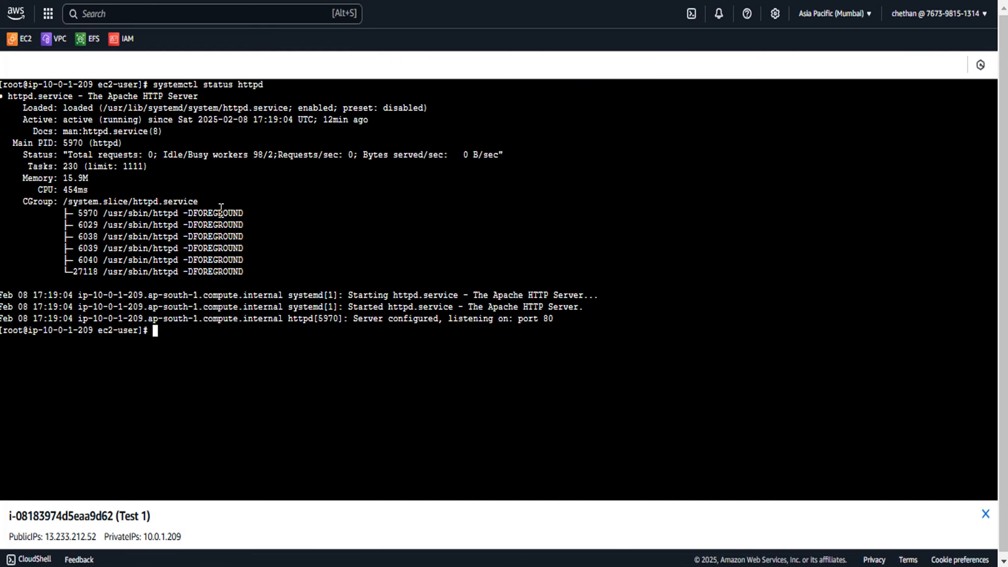
{"action": "left_click_drag", "start_coordinate": [68, 121], "coordinate": [155, 126]}
Change to the /var/www/html/ directory and list its files
{"action": "left_click", "coordinate": [182, 350]}
{"action": "type", "text": "cd /var/www/html/"}
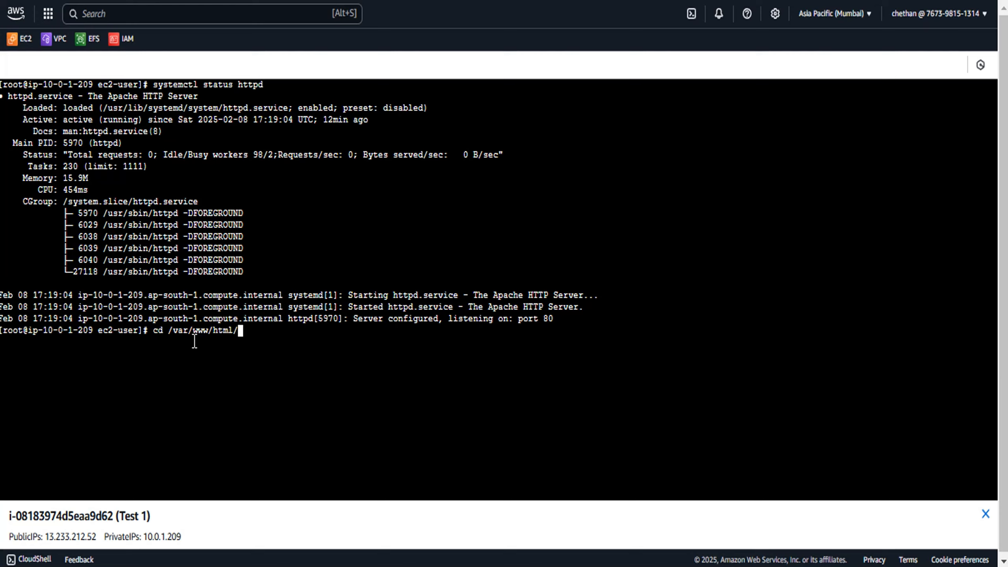
{"action": "key", "text": "Return"}
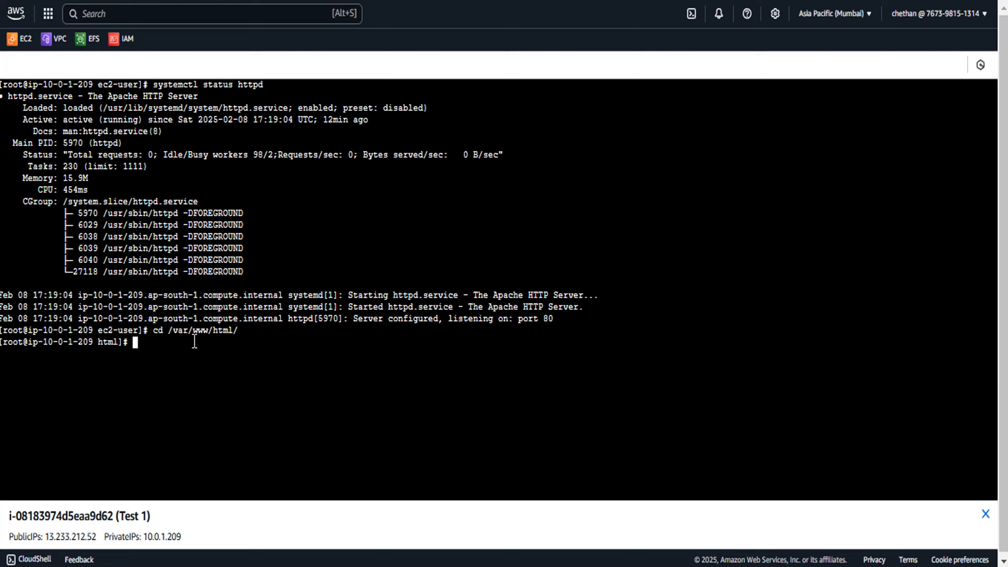
{"action": "type", "text": "ll"}
{"action": "key", "text": "Return"}
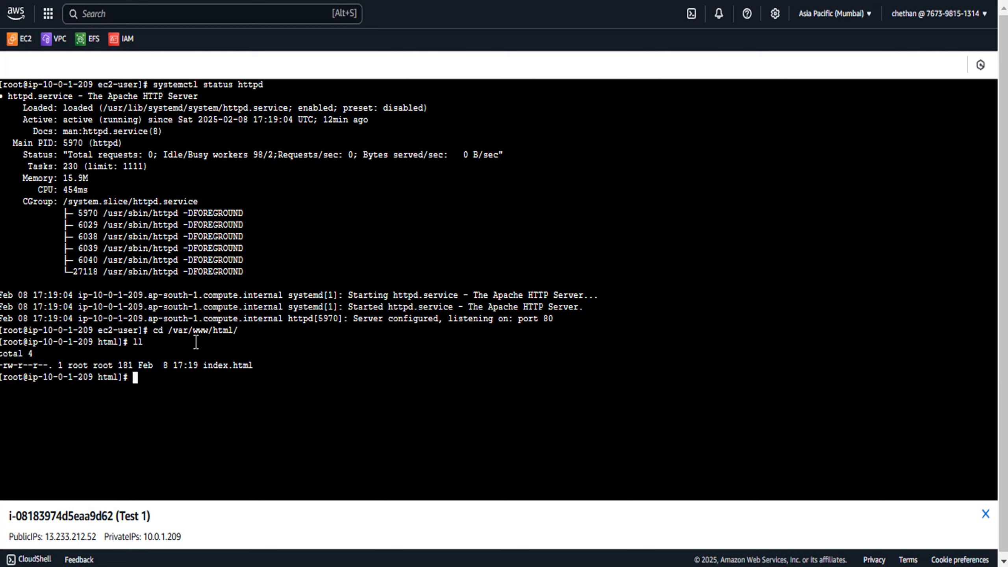
Display the contents of index.html with cat and highlight the server hostname line
{"action": "double_click", "coordinate": [208, 364]}
{"action": "left_click", "coordinate": [230, 375]}
{"action": "left_click_drag", "start_coordinate": [202, 366], "coordinate": [276, 367]}
{"action": "key", "text": "ctrl+c"}
{"action": "left_click", "coordinate": [259, 372]}
{"action": "type", "text": "cat"}
{"action": "key", "text": "ctrl+v"}
{"action": "key", "text": "Return"}
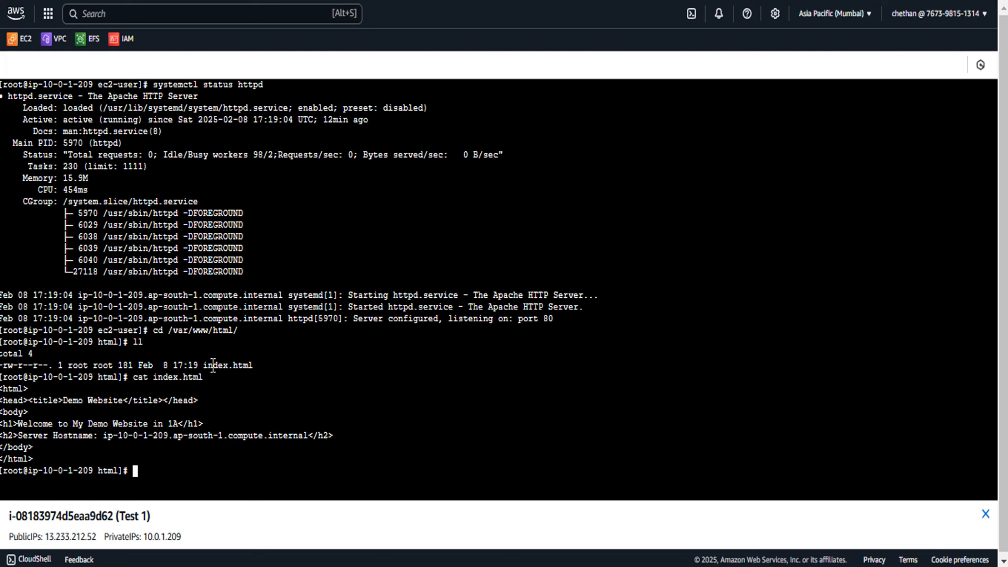
{"action": "left_click_drag", "start_coordinate": [104, 435], "coordinate": [169, 436]}
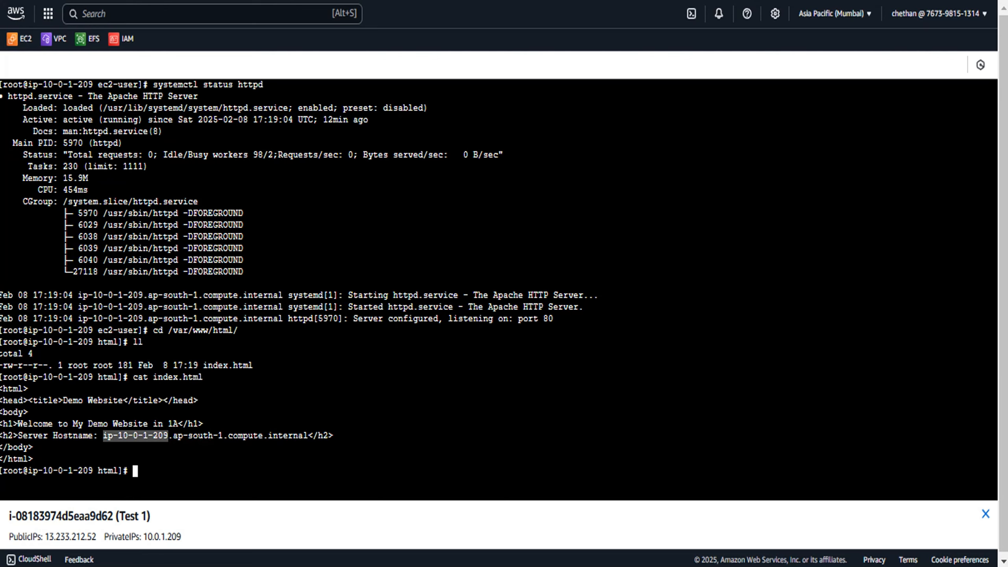
Open Test 1's security group launch-wizard-10 to inspect its inbound rules, then return to the terminal
{"action": "left_click", "coordinate": [153, 1]}
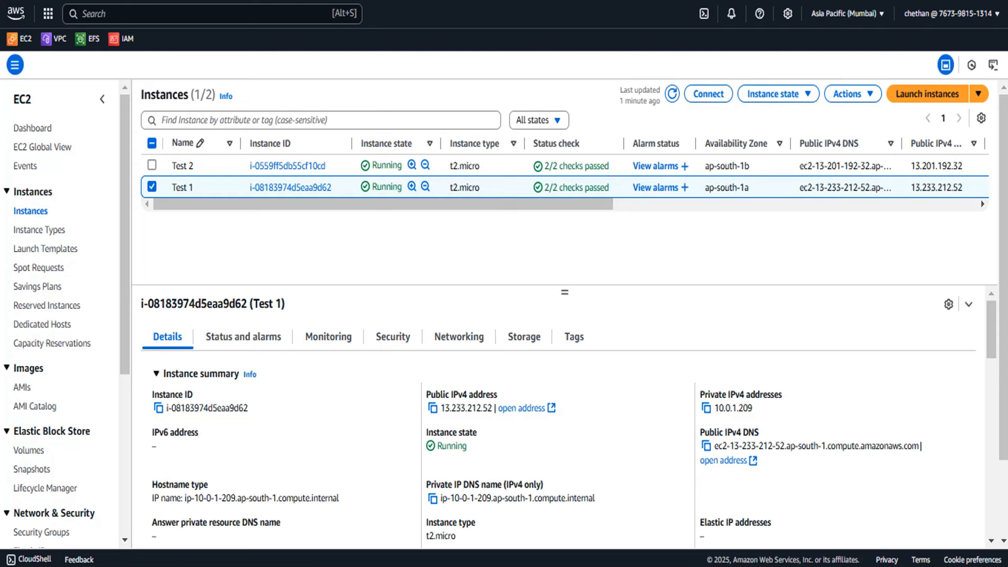
{"action": "left_click", "coordinate": [387, 339]}
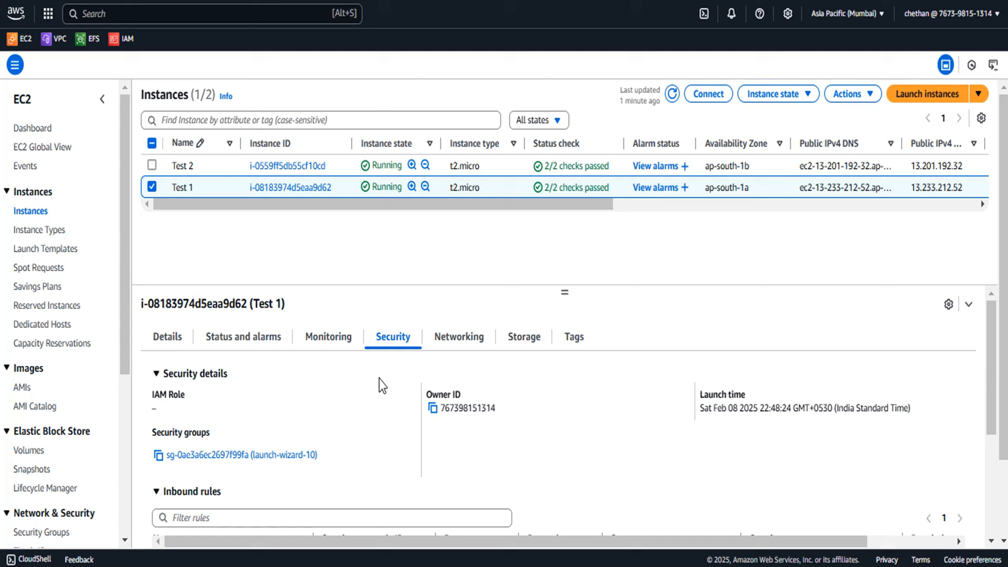
{"action": "left_click", "coordinate": [273, 456]}
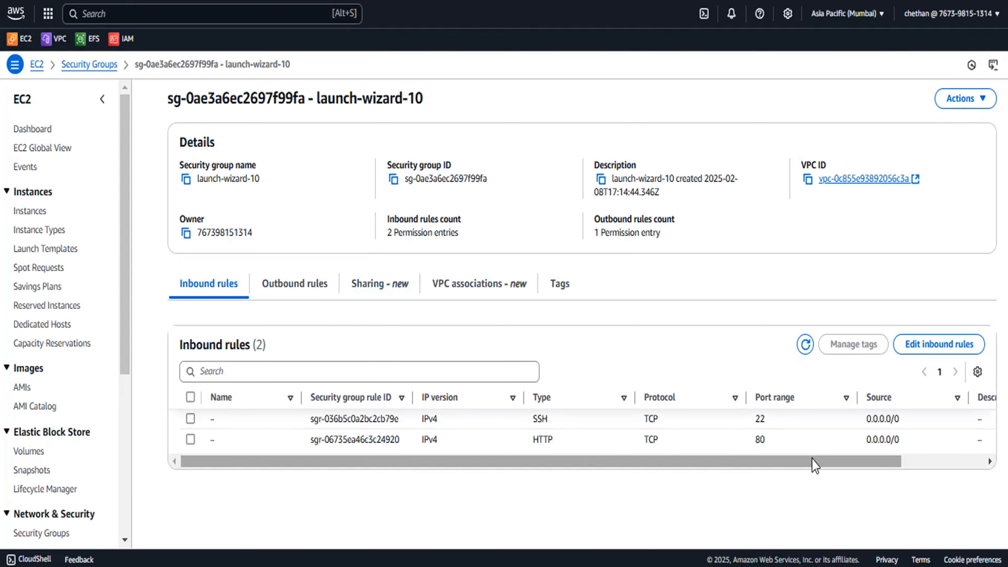
{"action": "mouse_move", "coordinate": [559, 566]}
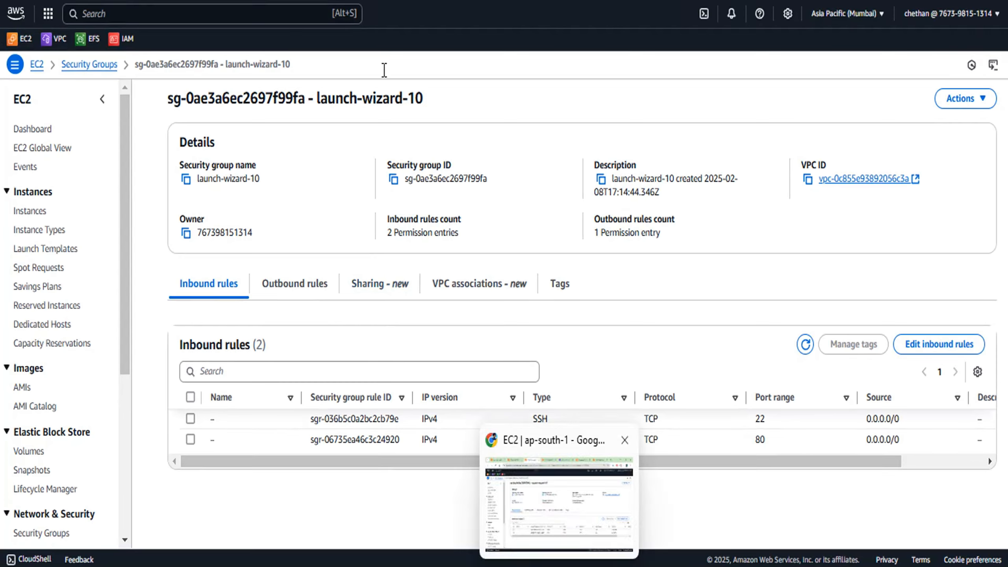
{"action": "key", "text": "ctrl+shift+Tab"}
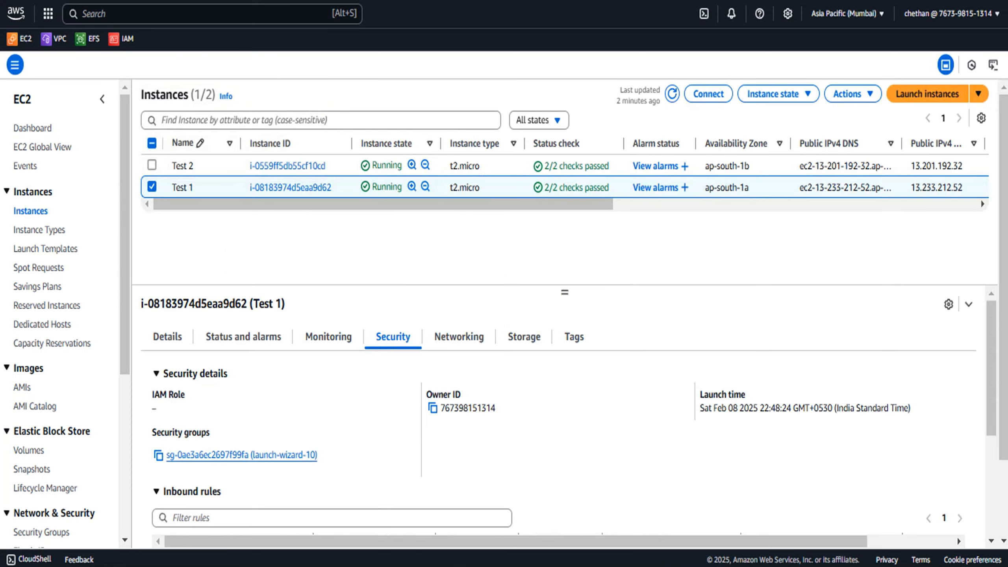
{"action": "key", "text": "ctrl+shift+Tab"}
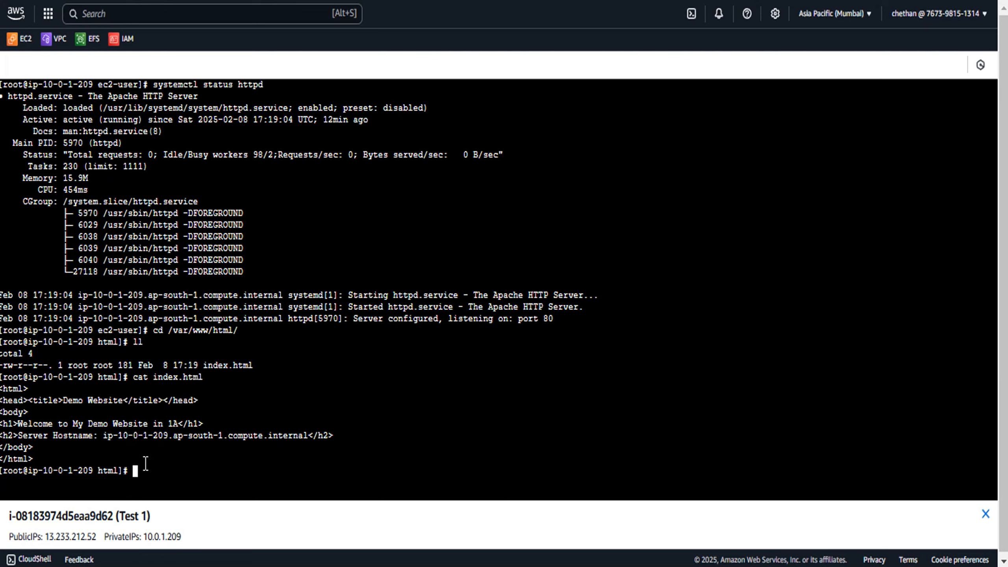
{"action": "left_click", "coordinate": [575, 566]}
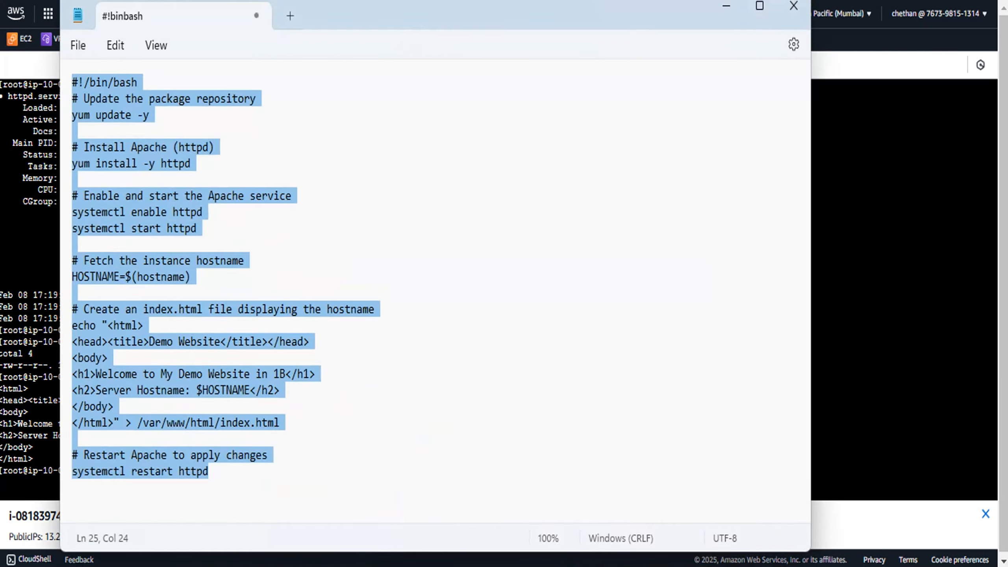
{"action": "left_click", "coordinate": [376, 180]}
{"action": "left_click", "coordinate": [290, 16]}
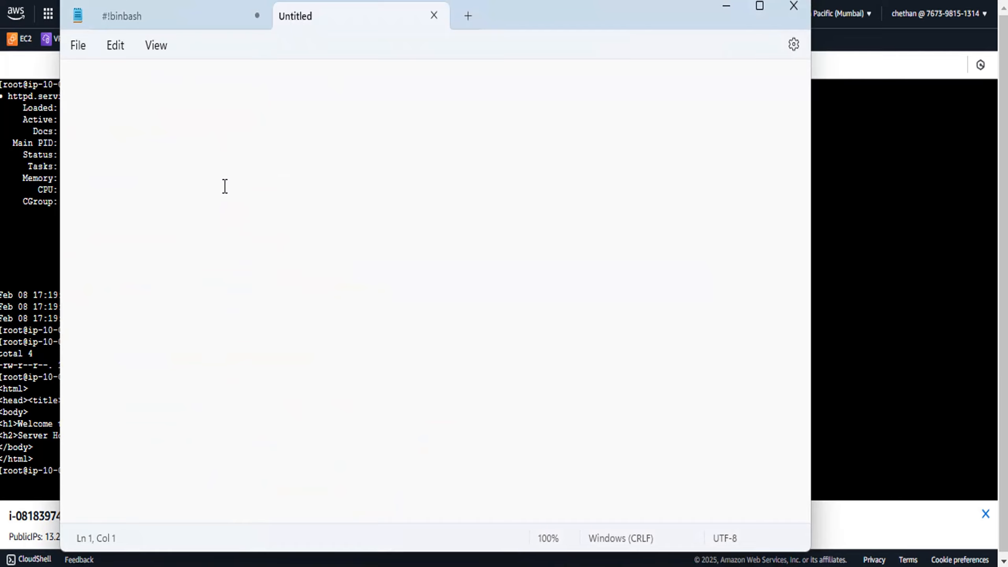
{"action": "type", "text": "http"}
{"action": "type", "text": "://"}
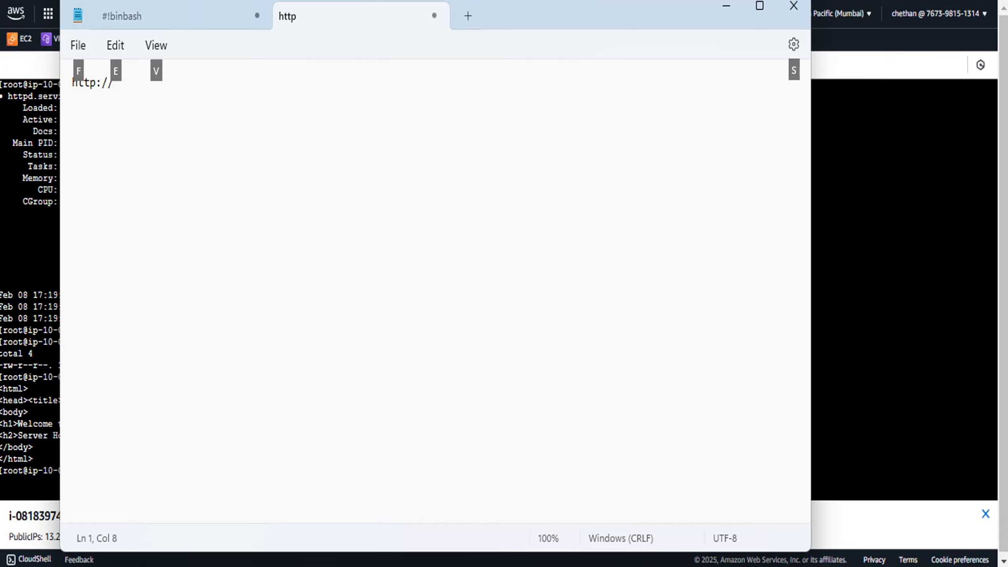
{"action": "key", "text": "alt+Tab"}
{"action": "key", "text": "ctrl+shift+Tab"}
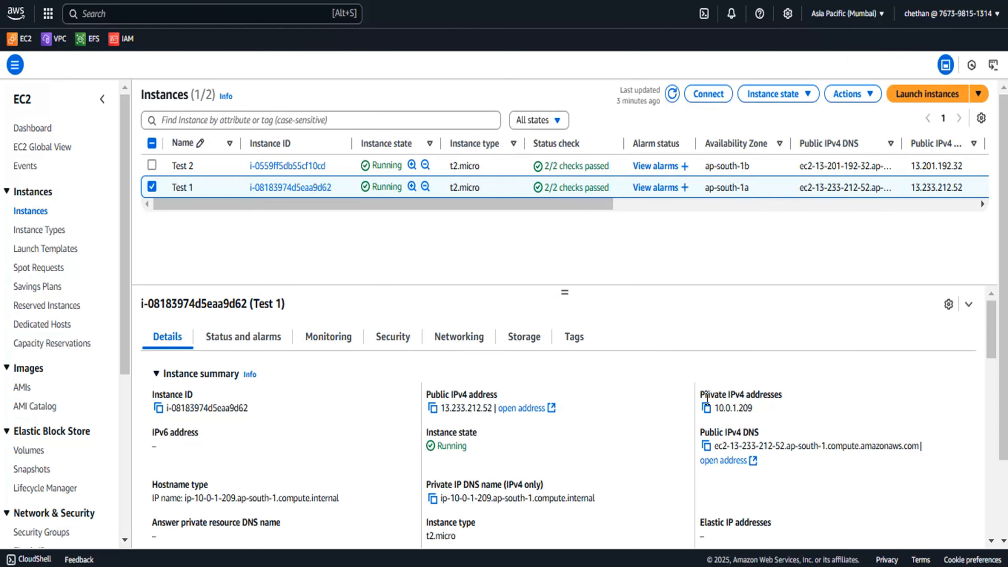
{"action": "left_click", "coordinate": [433, 409]}
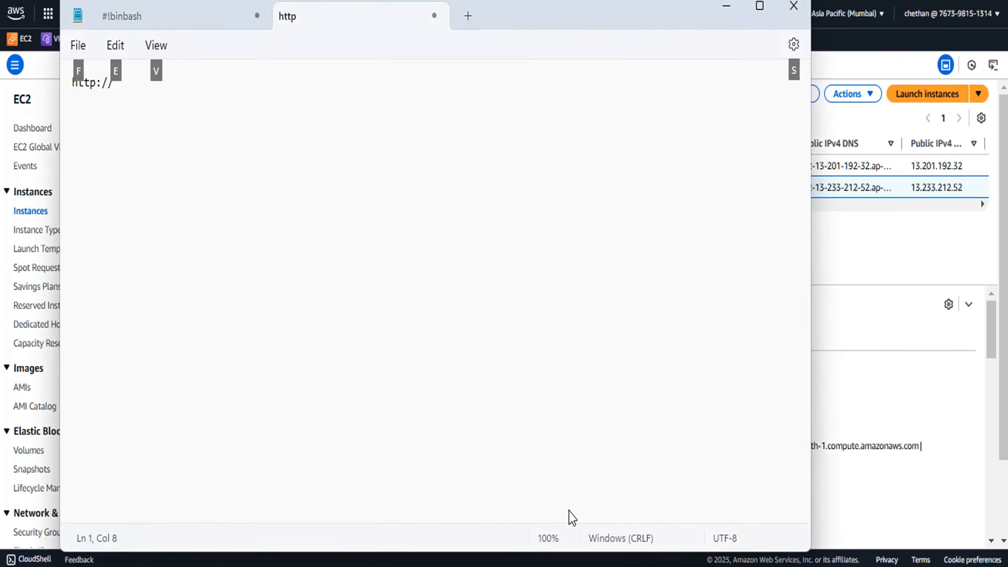
{"action": "key", "text": "alt+Tab"}
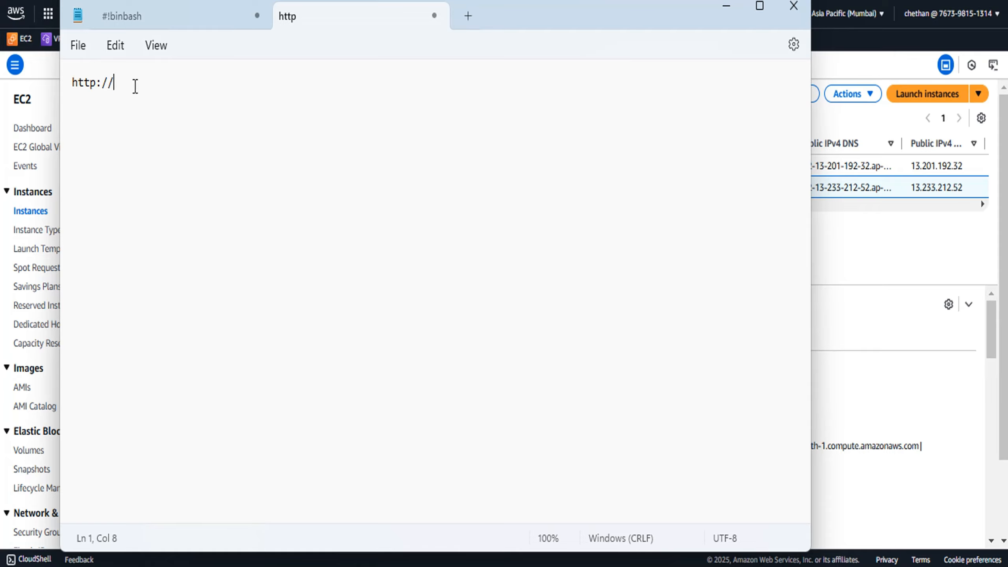
{"action": "key", "text": "ctrl+v"}
{"action": "left_click", "coordinate": [178, 86]}
{"action": "key", "text": "ctrl+a"}
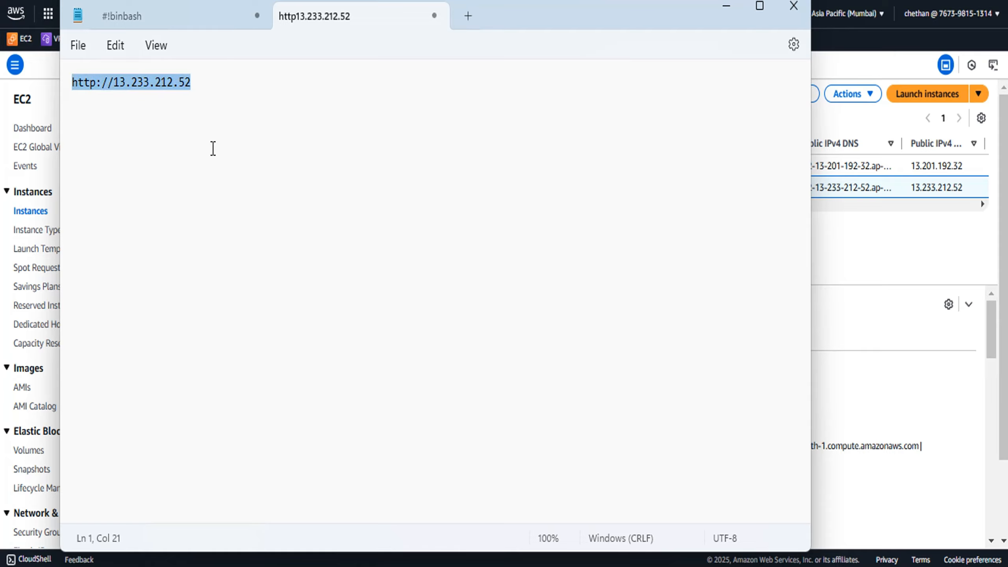
{"action": "left_click", "coordinate": [766, 0]}
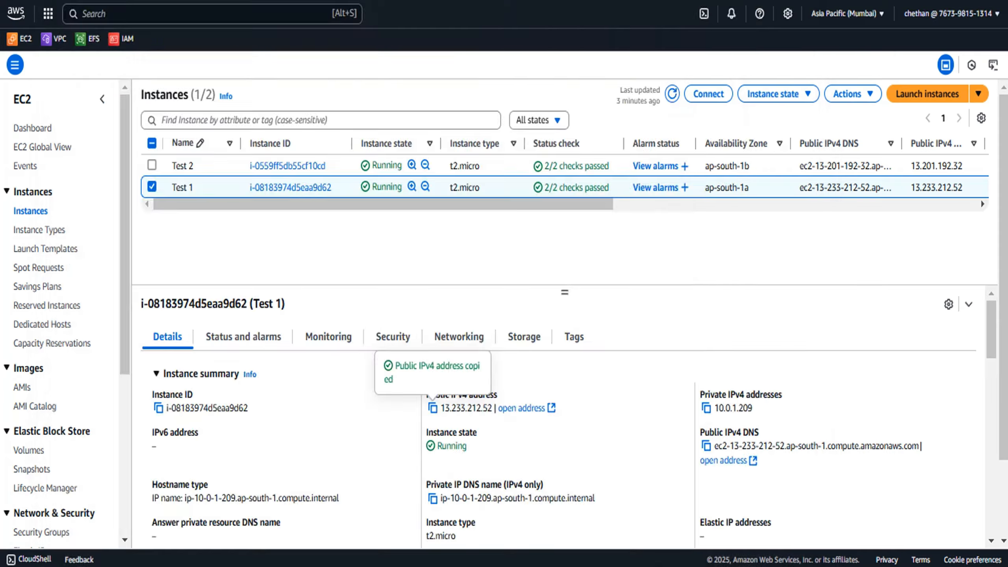
{"action": "key", "text": "ctrl+v"}
{"action": "key", "text": "Return"}
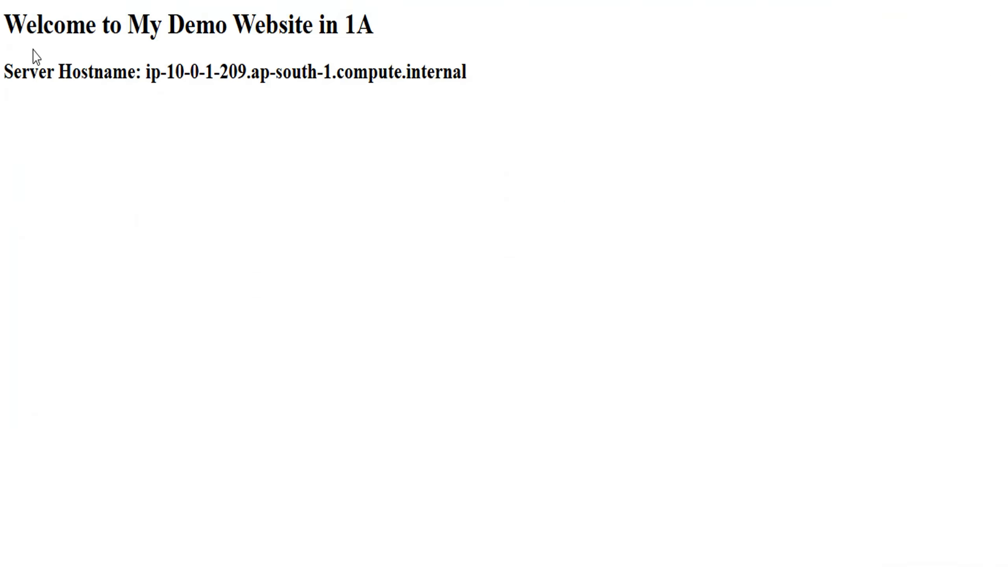
{"action": "left_click", "coordinate": [7, 26]}
{"action": "left_click_drag", "start_coordinate": [7, 26], "coordinate": [479, 65]}
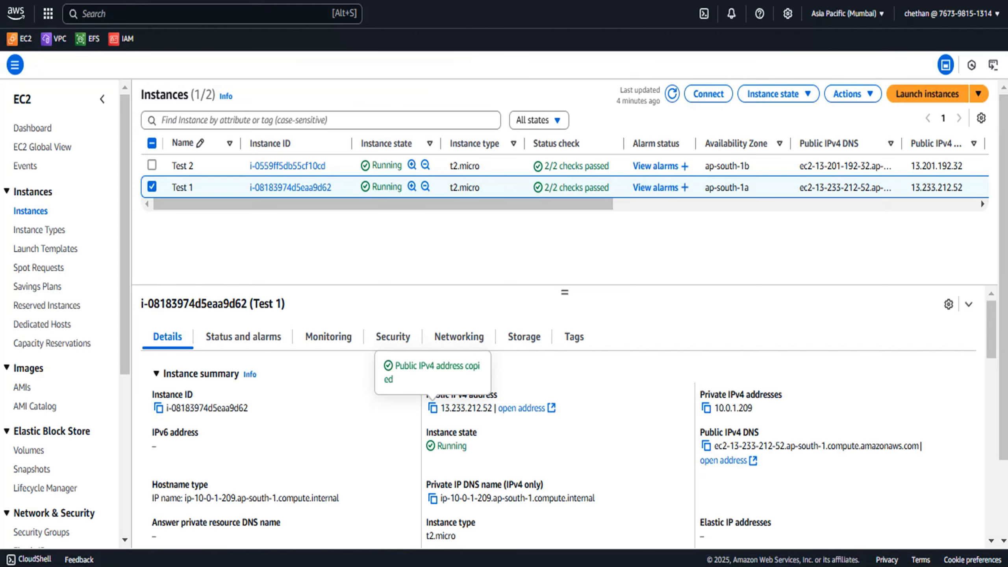
Select instance Test 2, copy its public IPv4 address, and replace the IP in the Notepad URL with 13.201.192.32
{"action": "left_click", "coordinate": [349, 174]}
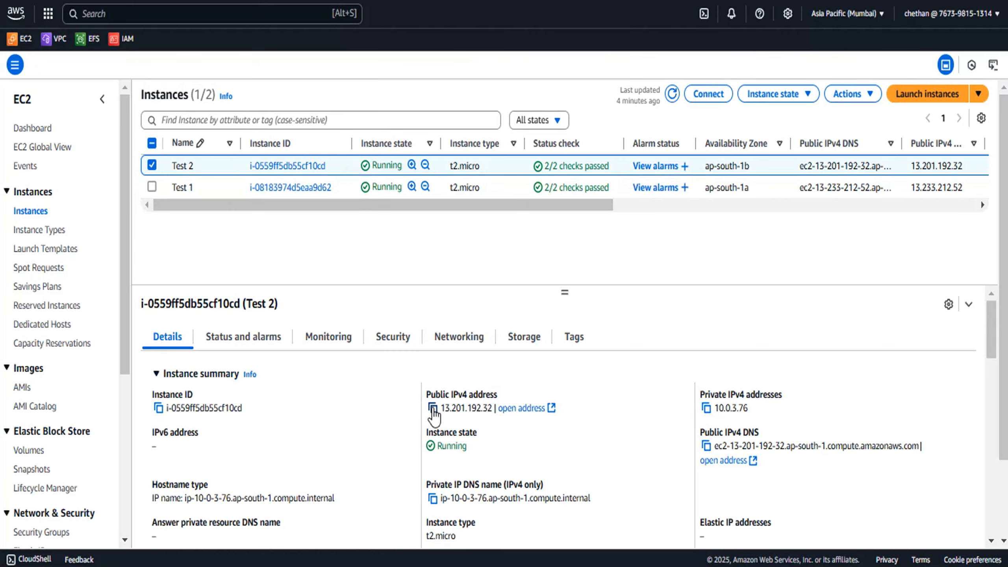
{"action": "left_click", "coordinate": [433, 409]}
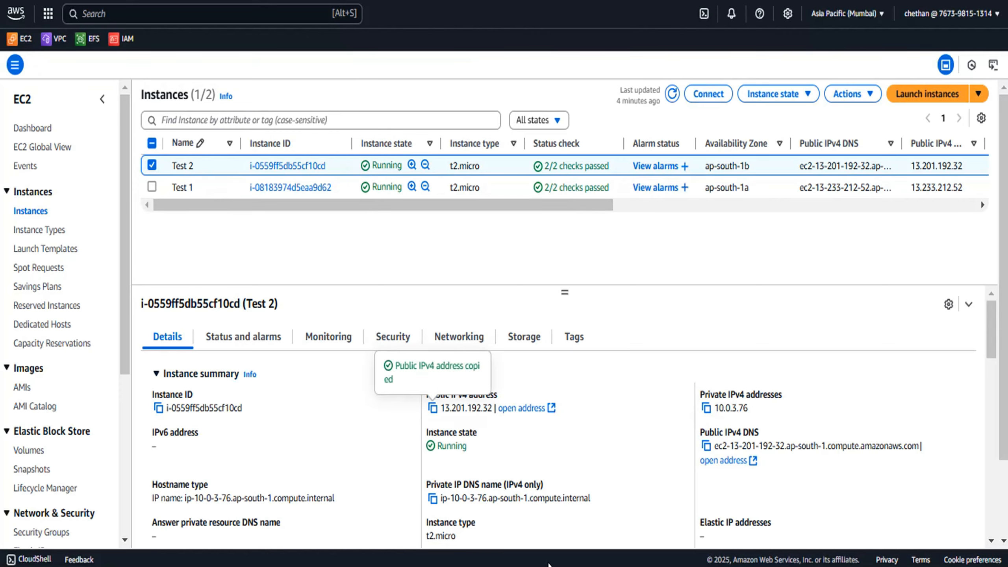
{"action": "key", "text": "alt+Tab"}
{"action": "left_click", "coordinate": [218, 148]}
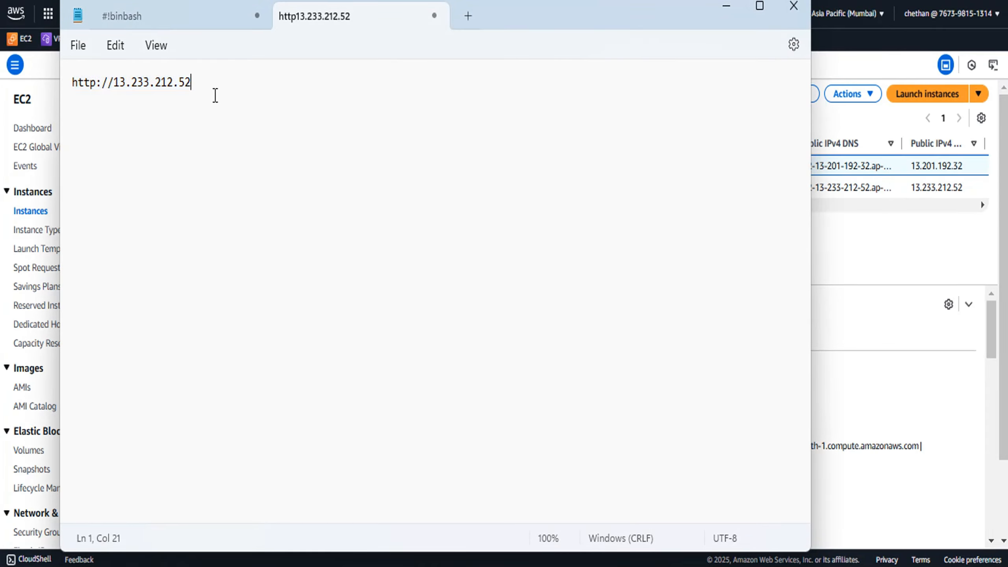
{"action": "left_click_drag", "start_coordinate": [189, 82], "coordinate": [114, 82]}
{"action": "key", "text": "ctrl+v"}
{"action": "left_click_drag", "start_coordinate": [191, 83], "coordinate": [56, 91]}
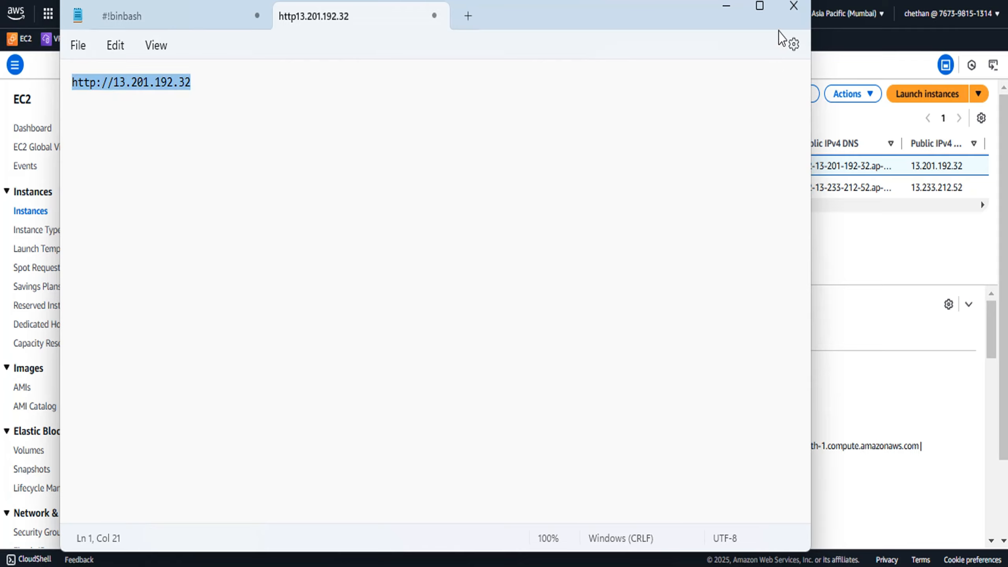
{"action": "left_click", "coordinate": [305, 0]}
{"action": "key", "text": "ctrl+v"}
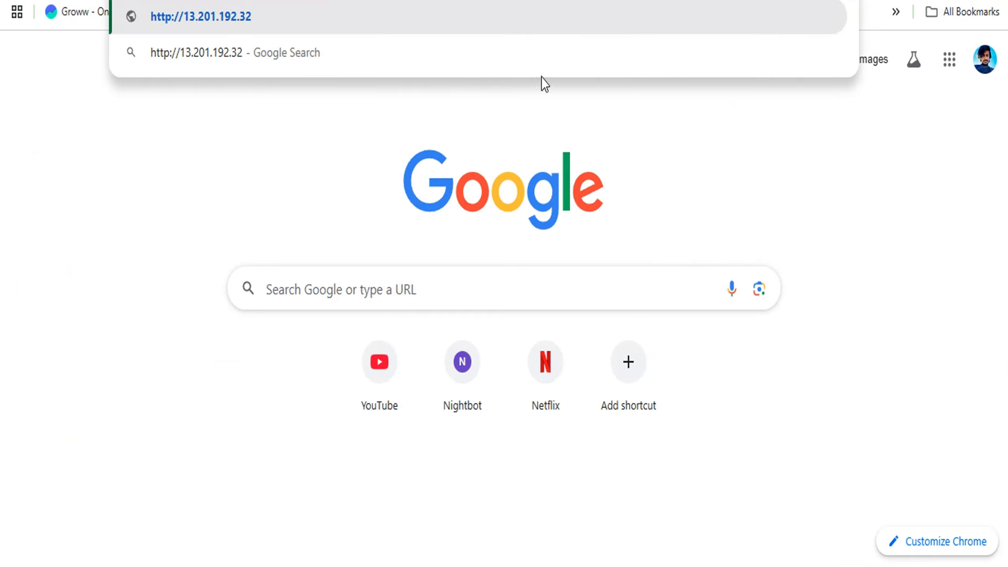
{"action": "key", "text": "Return"}
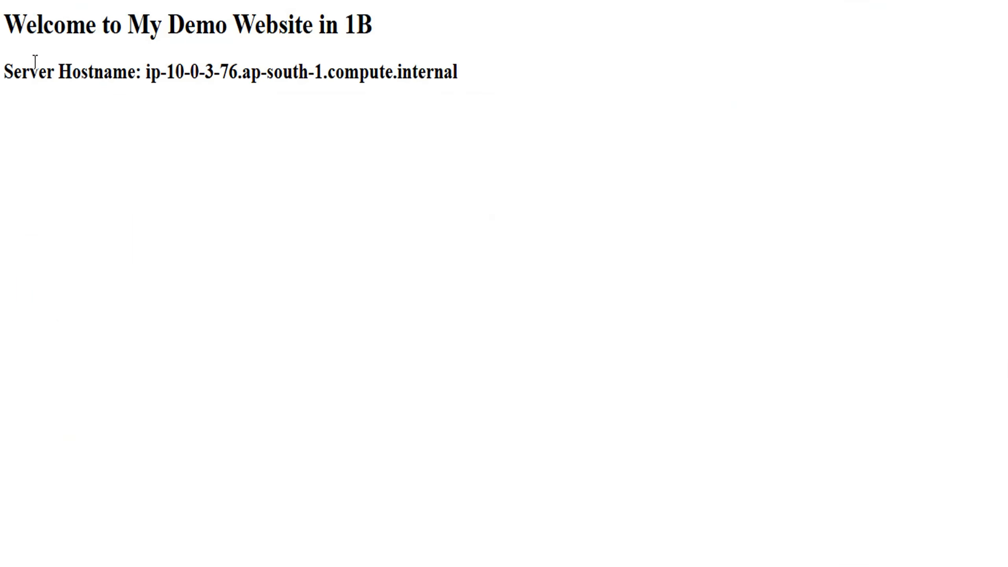
{"action": "left_click_drag", "start_coordinate": [10, 29], "coordinate": [483, 77]}
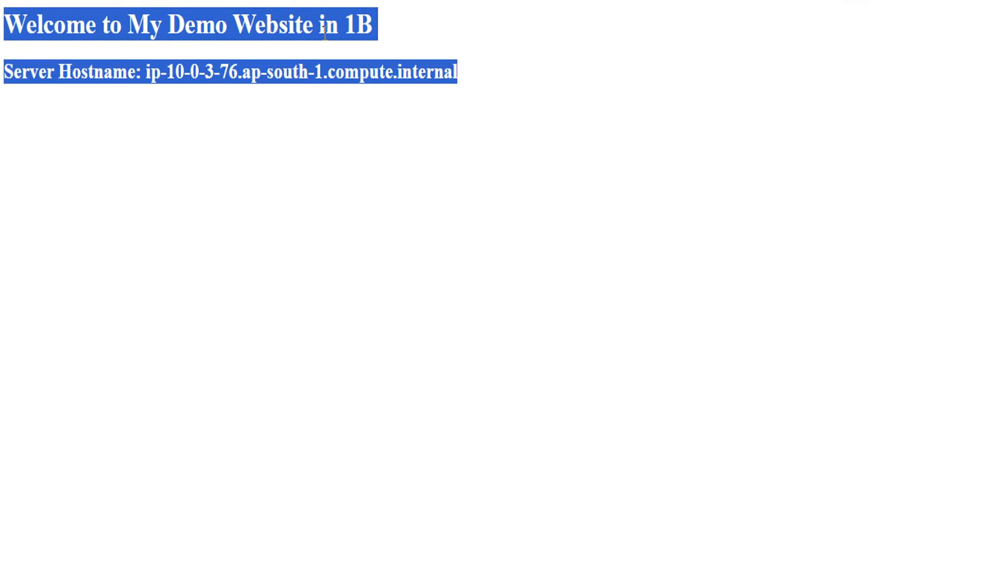
{"action": "left_click", "coordinate": [346, 27]}
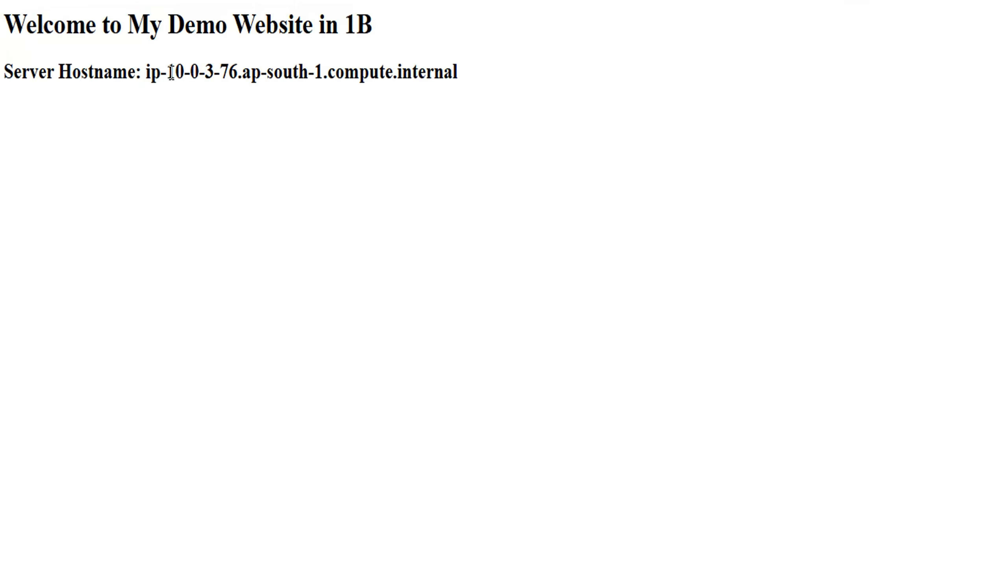
{"action": "left_click_drag", "start_coordinate": [166, 72], "coordinate": [239, 71]}
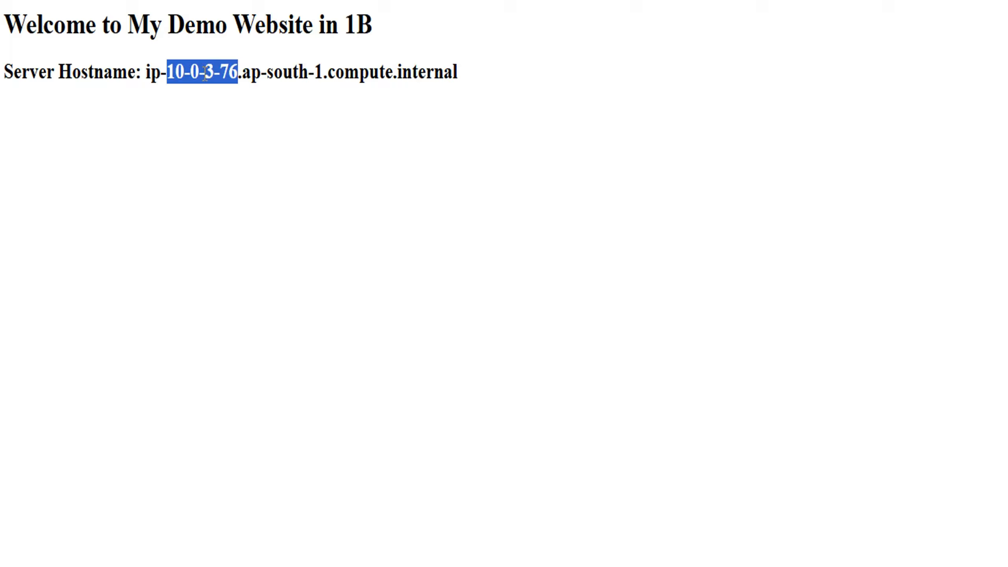
Compare the availability zone labels on the Test 2 and Test 1 welcome pages in their browser tabs
{"action": "left_click", "coordinate": [205, 73]}
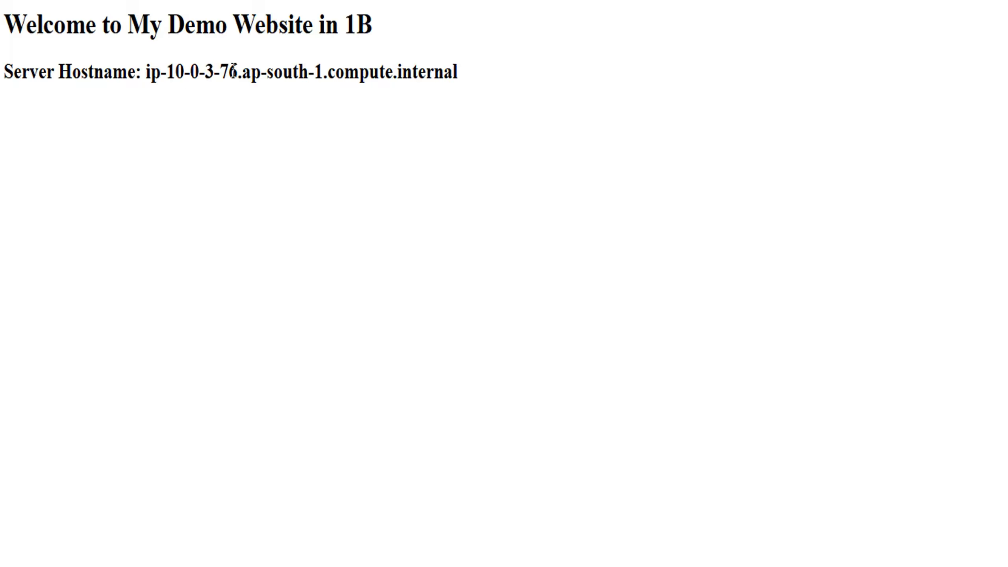
{"action": "double_click", "coordinate": [349, 20]}
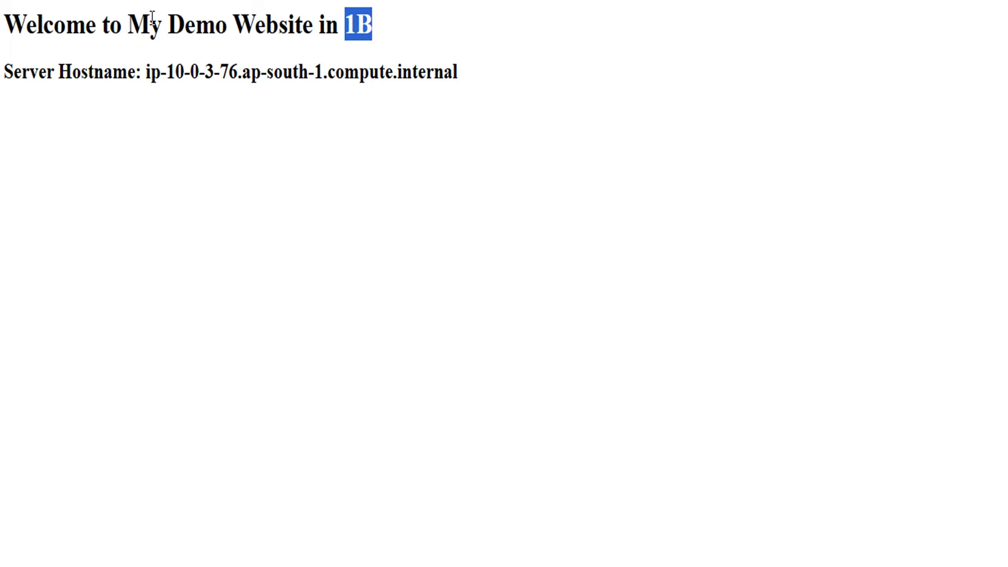
{"action": "left_click", "coordinate": [620, 1]}
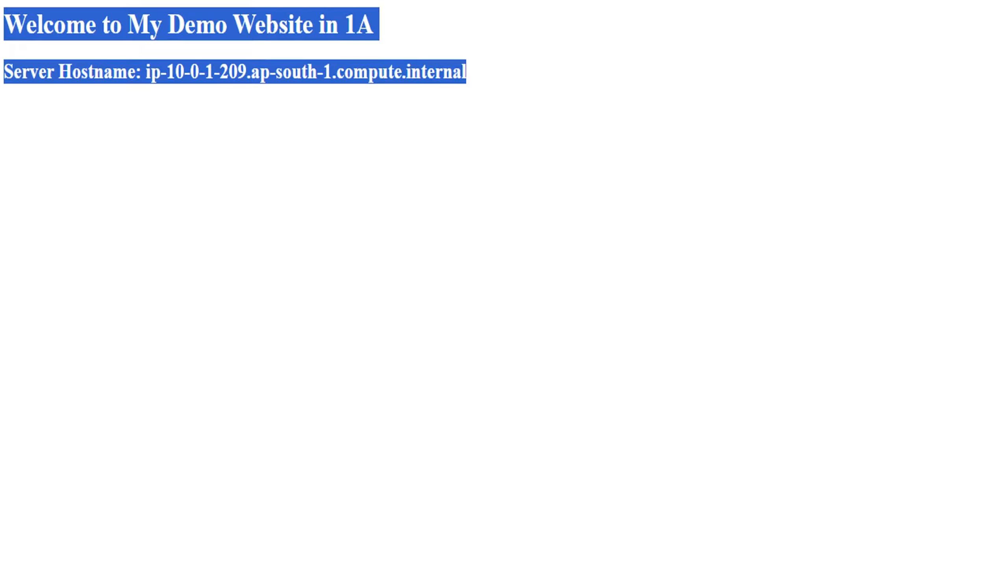
{"action": "left_click", "coordinate": [567, 86]}
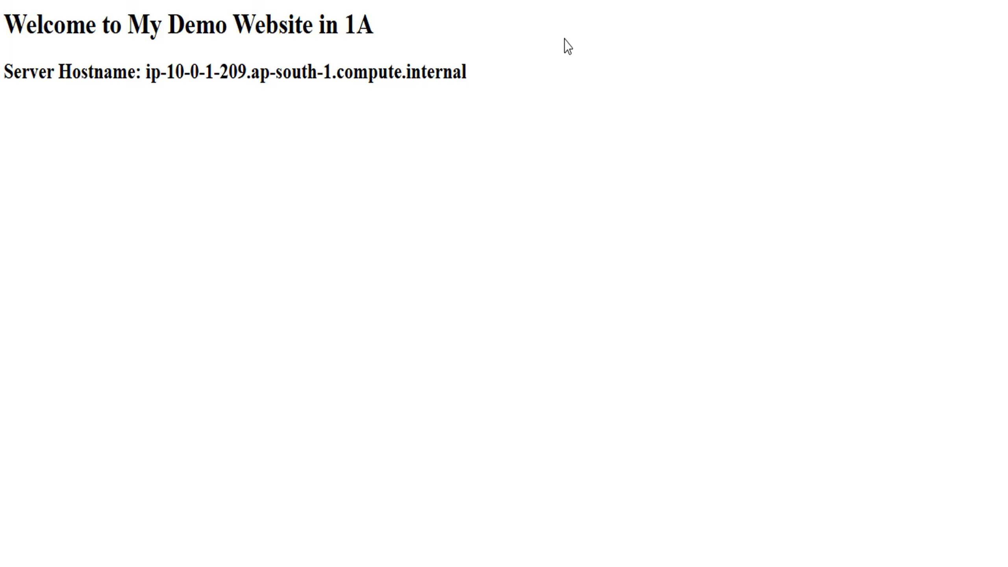
{"action": "left_click_drag", "start_coordinate": [347, 22], "coordinate": [377, 28]}
{"action": "key", "text": "F5"}
Refresh the Test-ALB load balancer details page to check its status
{"action": "left_click", "coordinate": [366, 30]}
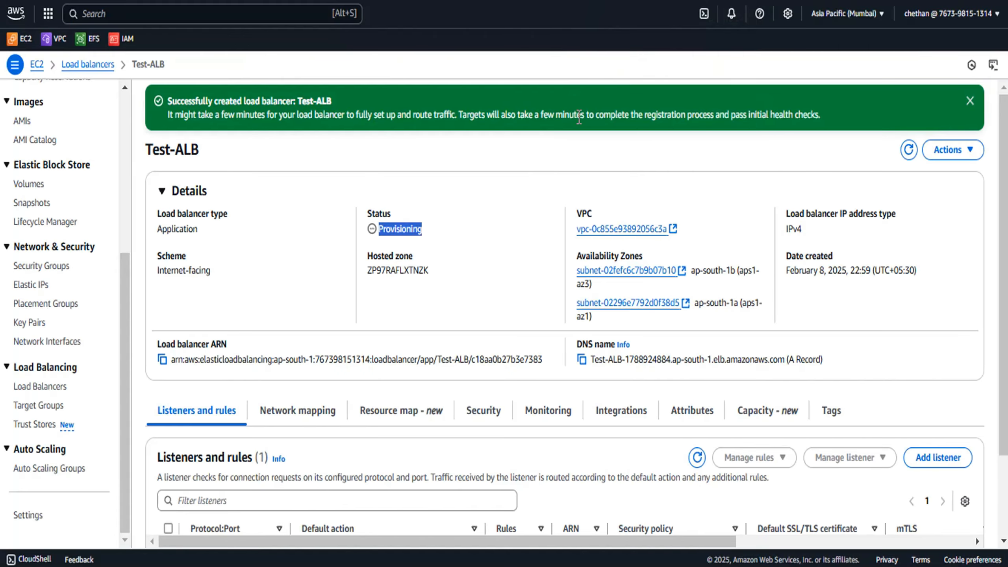
{"action": "left_click", "coordinate": [492, 223]}
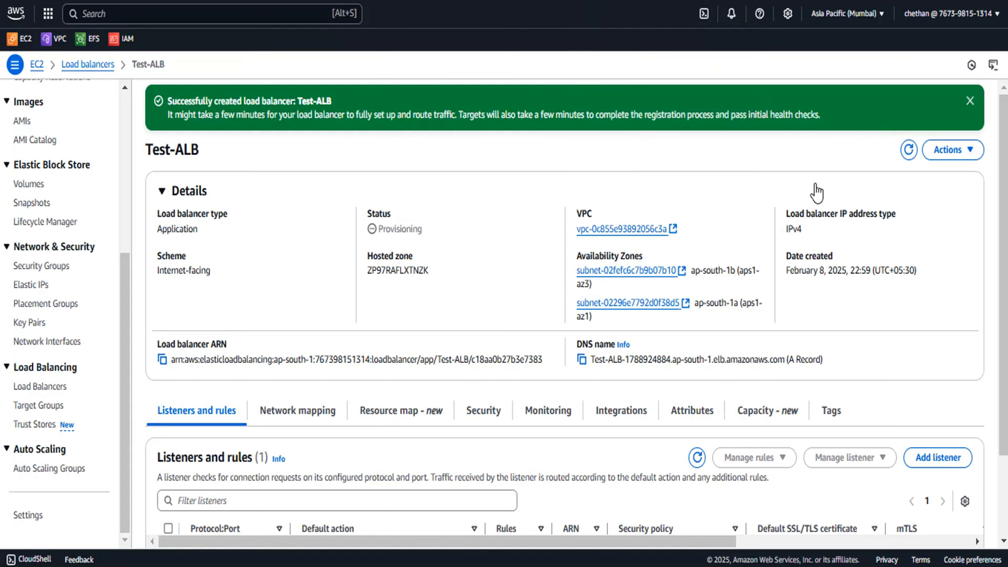
{"action": "key", "text": "F5"}
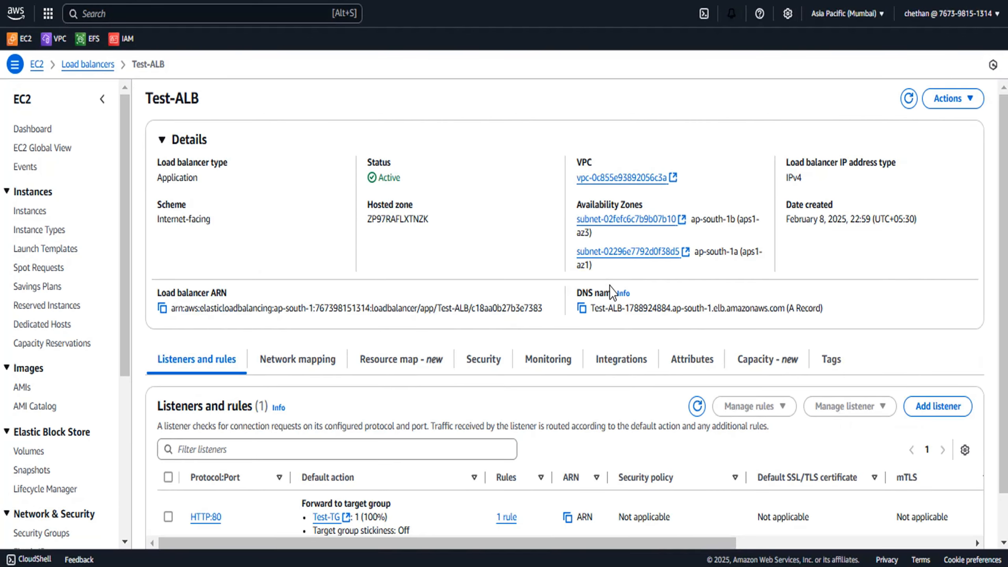
{"action": "left_click_drag", "start_coordinate": [419, 178], "coordinate": [363, 178]}
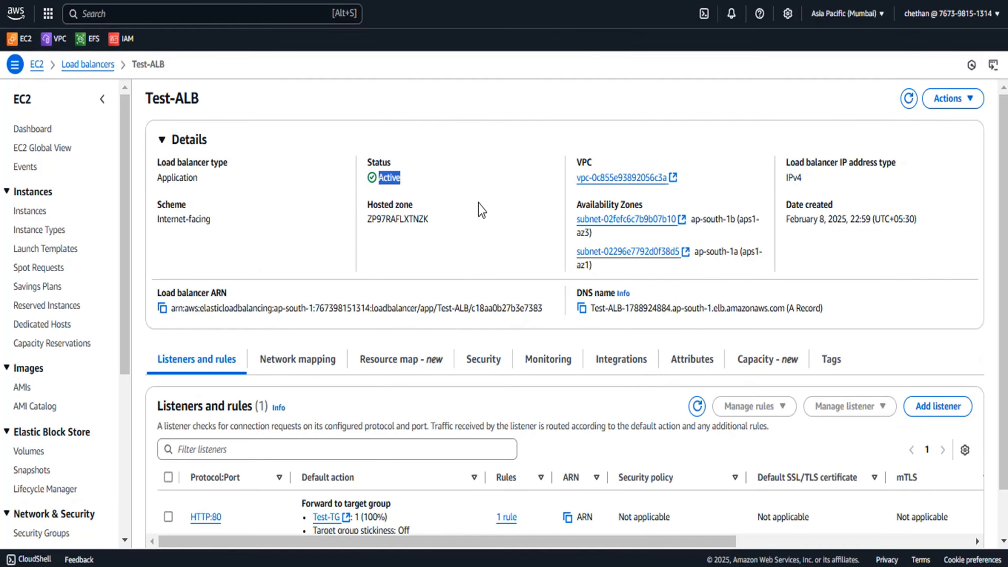
{"action": "left_click", "coordinate": [480, 218]}
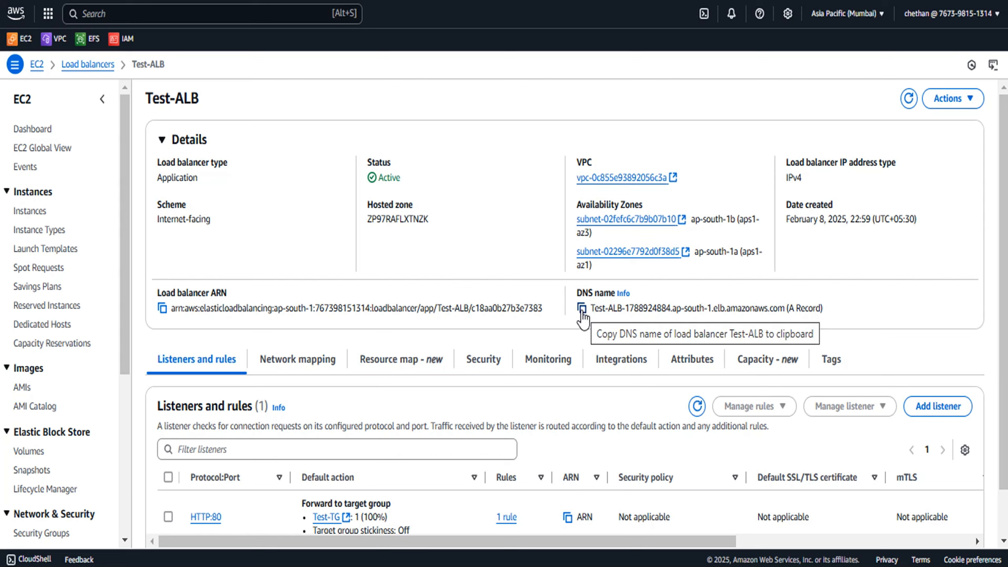
Open Test-ALB's default security group from its Security tab and examine the inbound rules
{"action": "scroll", "coordinate": [494, 202], "scroll_direction": "down", "scroll_amount": 1}
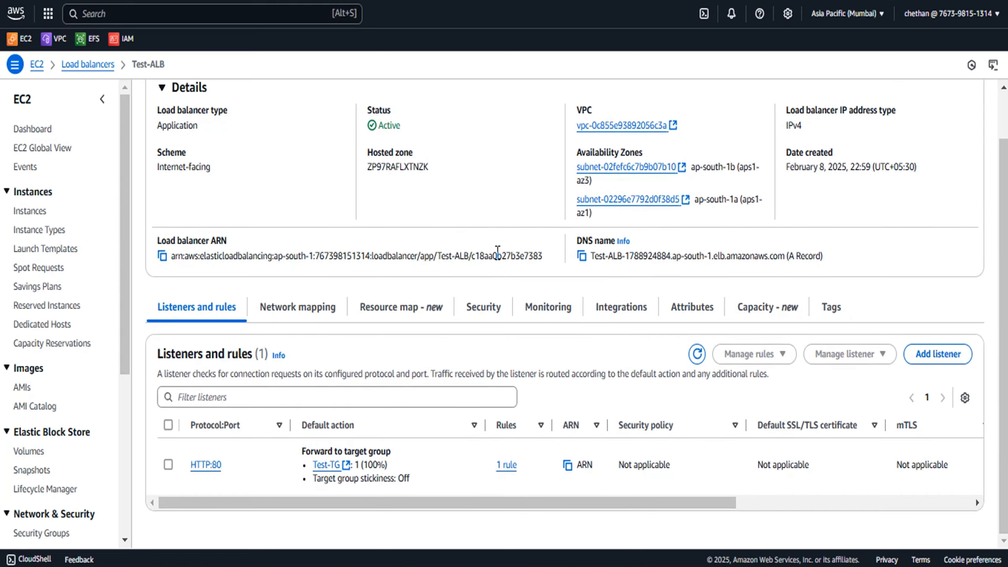
{"action": "left_click", "coordinate": [491, 311]}
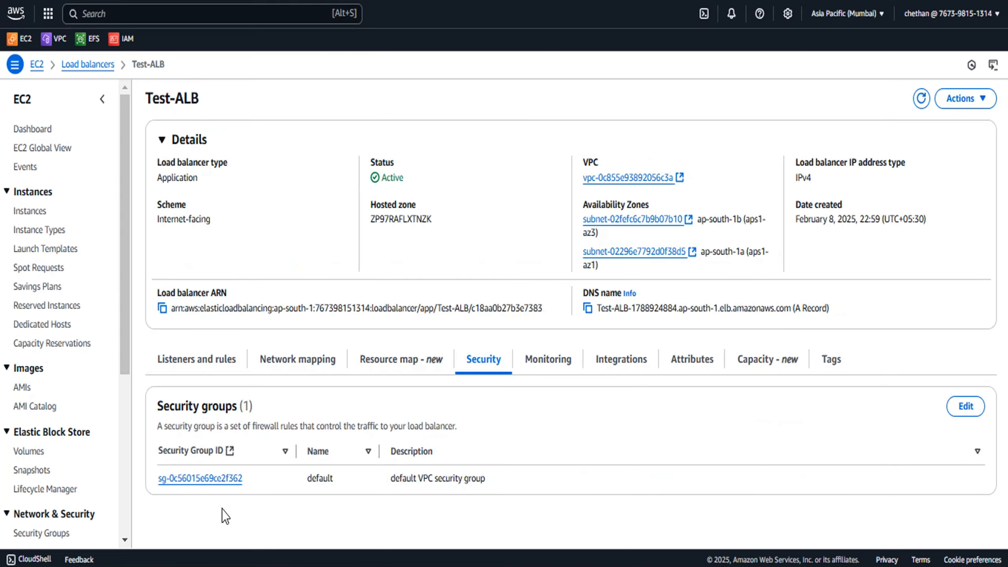
{"action": "left_click", "coordinate": [217, 480]}
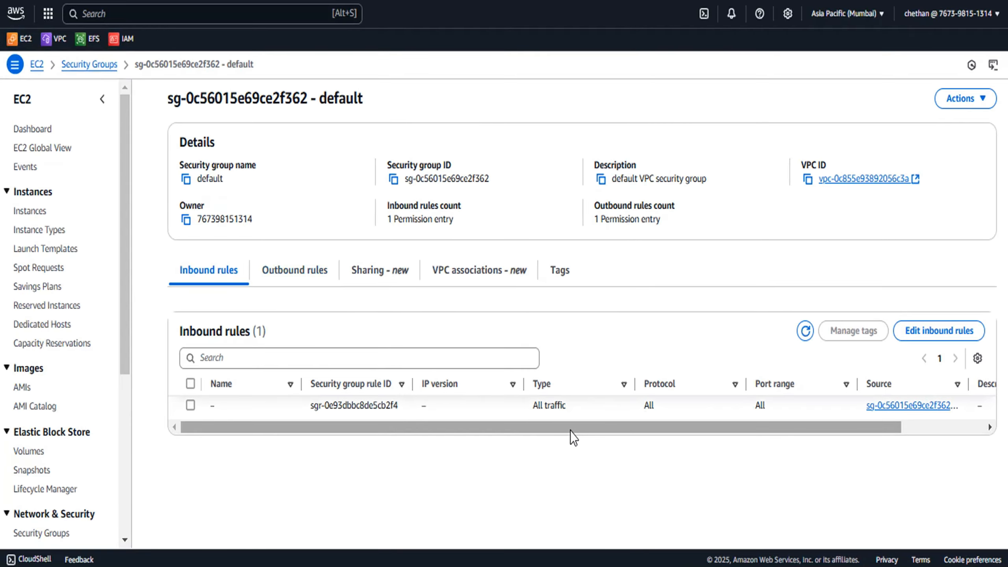
{"action": "left_click_drag", "start_coordinate": [570, 434], "coordinate": [504, 435]}
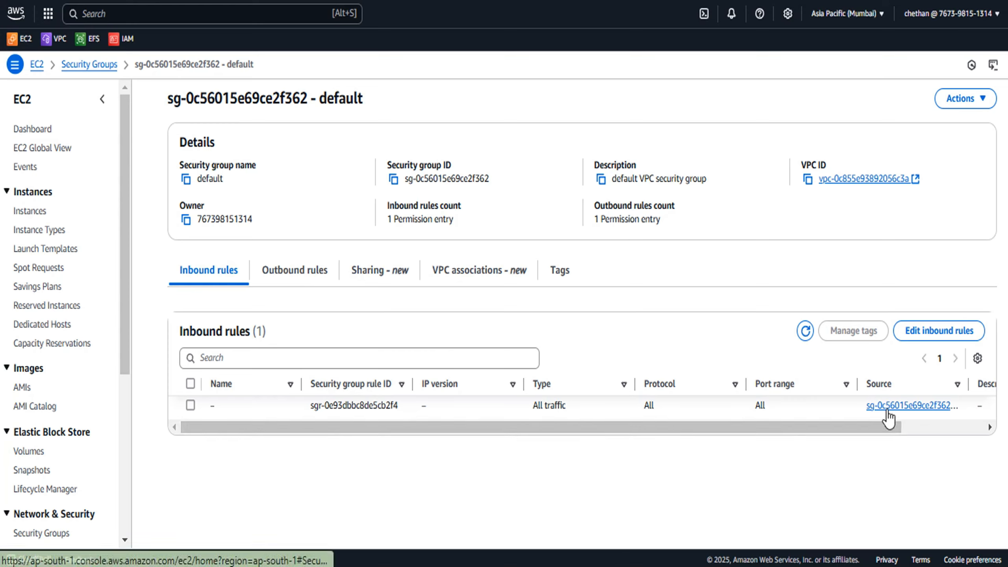
{"action": "left_click_drag", "start_coordinate": [844, 427], "coordinate": [898, 440]}
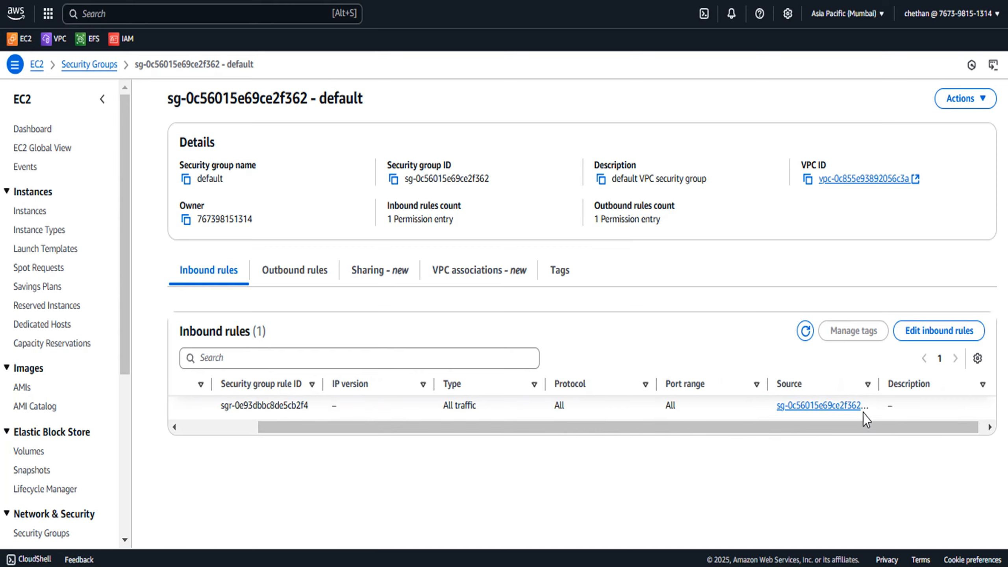
{"action": "left_click_drag", "start_coordinate": [873, 383], "coordinate": [909, 383]}
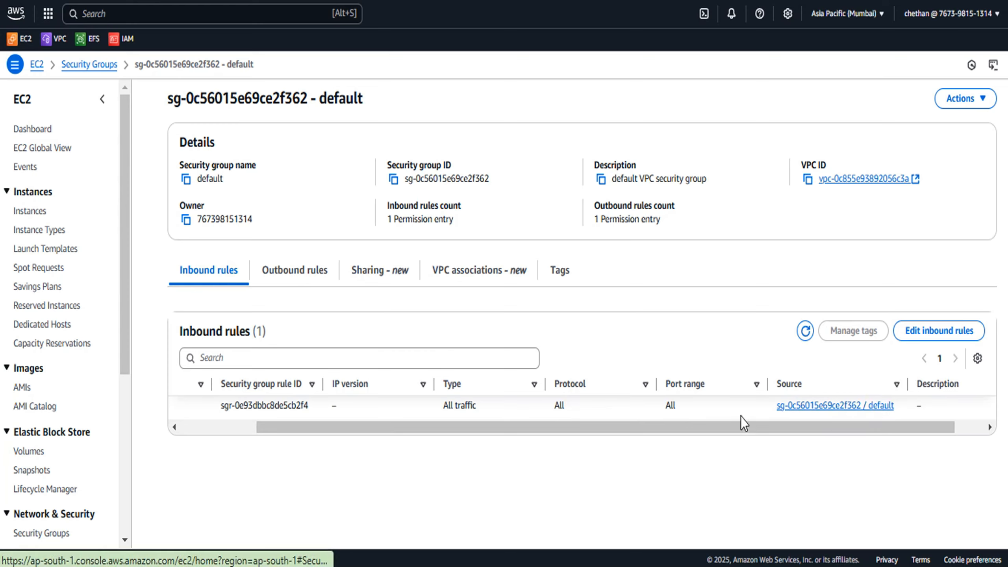
{"action": "left_click_drag", "start_coordinate": [168, 101], "coordinate": [319, 102]}
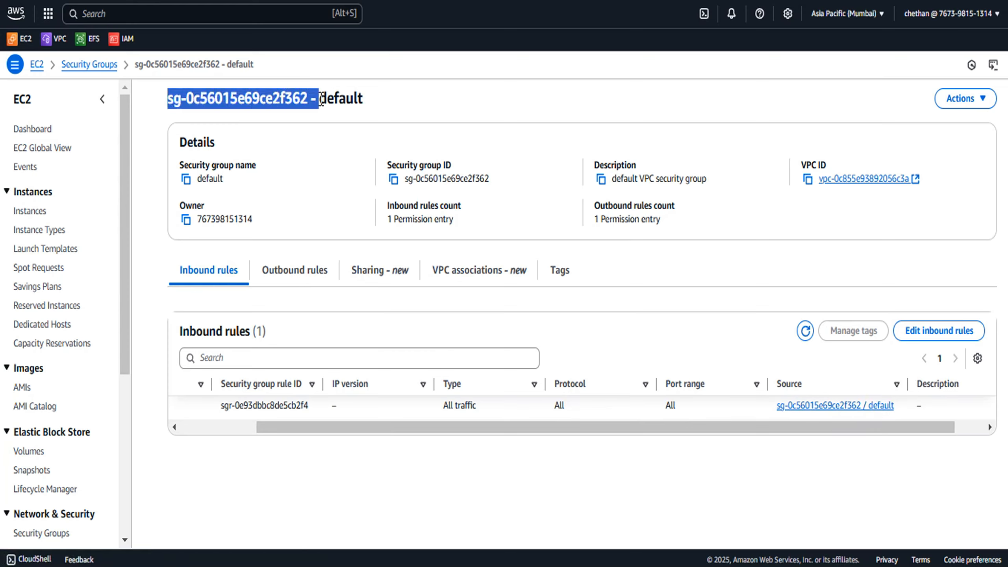
{"action": "left_click_drag", "start_coordinate": [777, 406], "coordinate": [865, 406]}
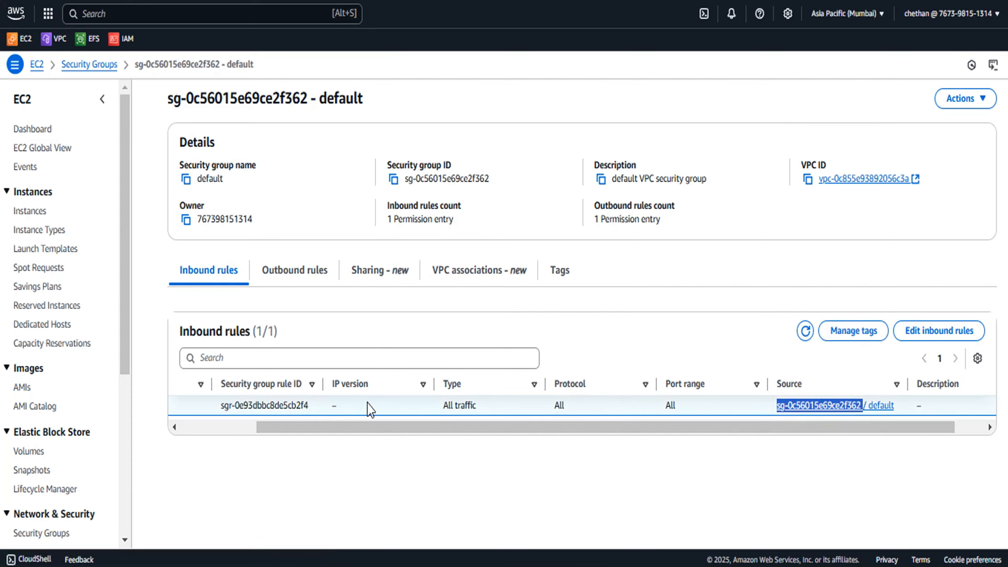
{"action": "left_click_drag", "start_coordinate": [348, 425], "coordinate": [198, 433]}
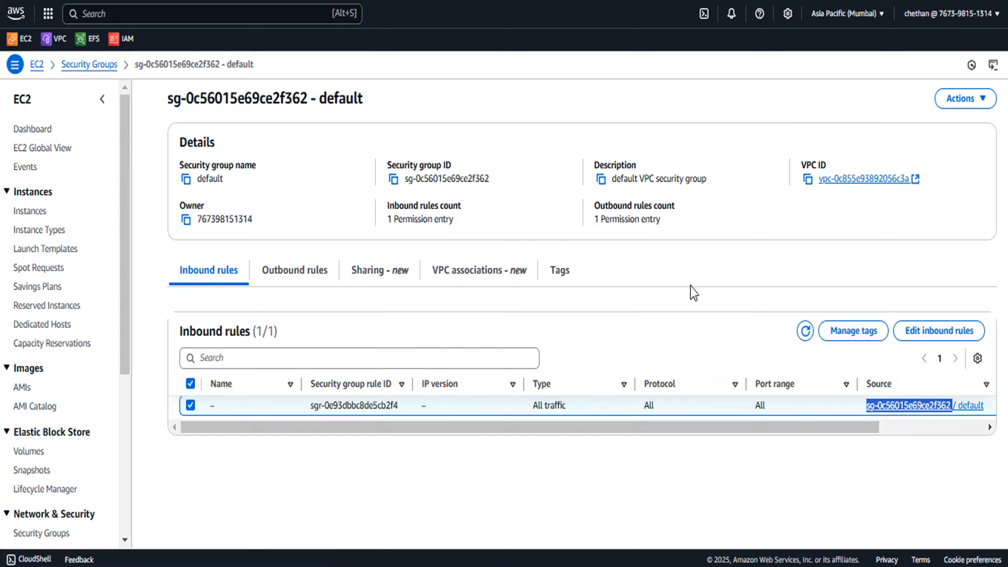
{"action": "left_click", "coordinate": [679, 287]}
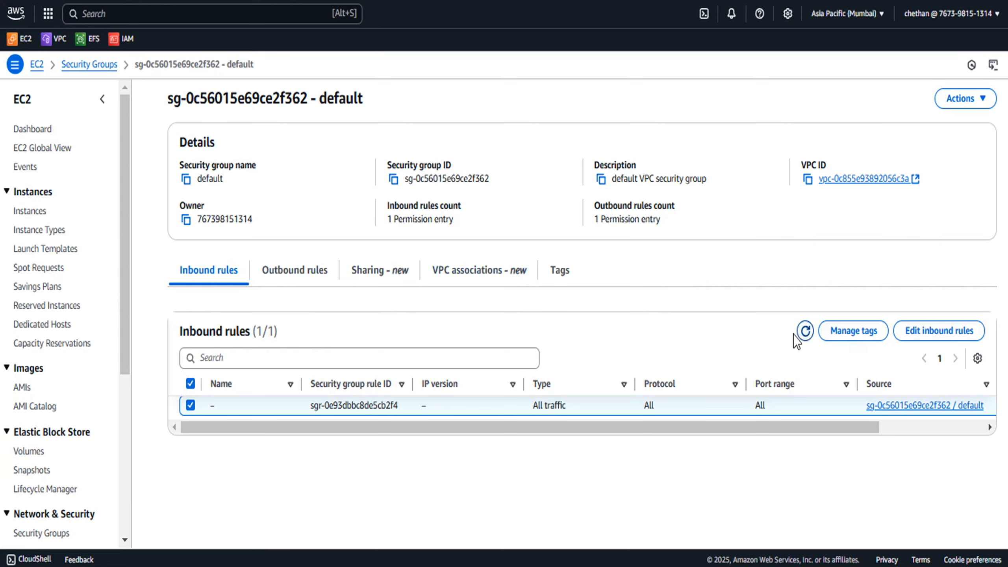
Copy Test-ALB's DNS name and open it in a new browser tab
{"action": "key", "text": "ctrl+shift+Tab"}
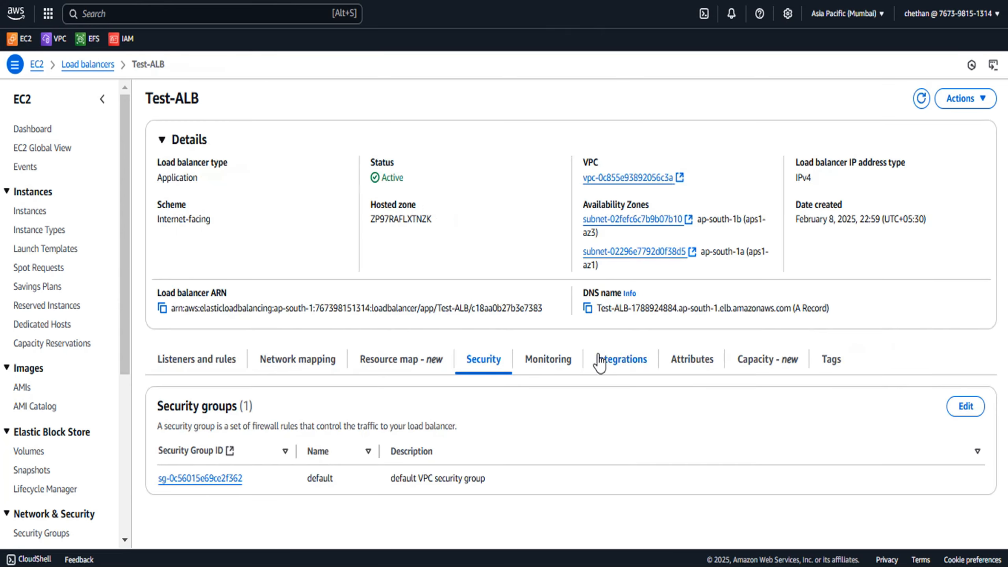
{"action": "left_click", "coordinate": [586, 308]}
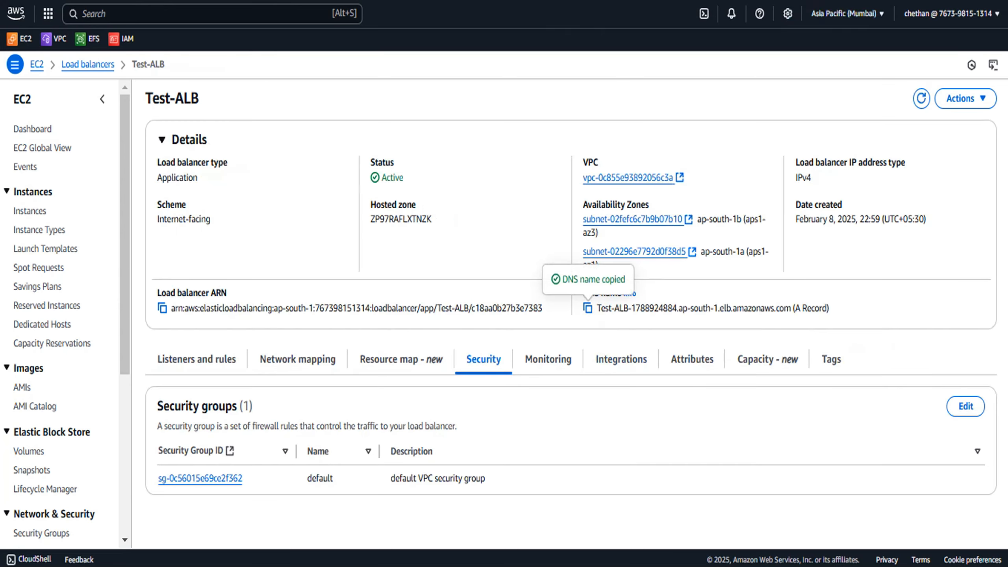
{"action": "key", "text": "ctrl+t"}
{"action": "key", "text": "ctrl+v"}
{"action": "key", "text": "Return"}
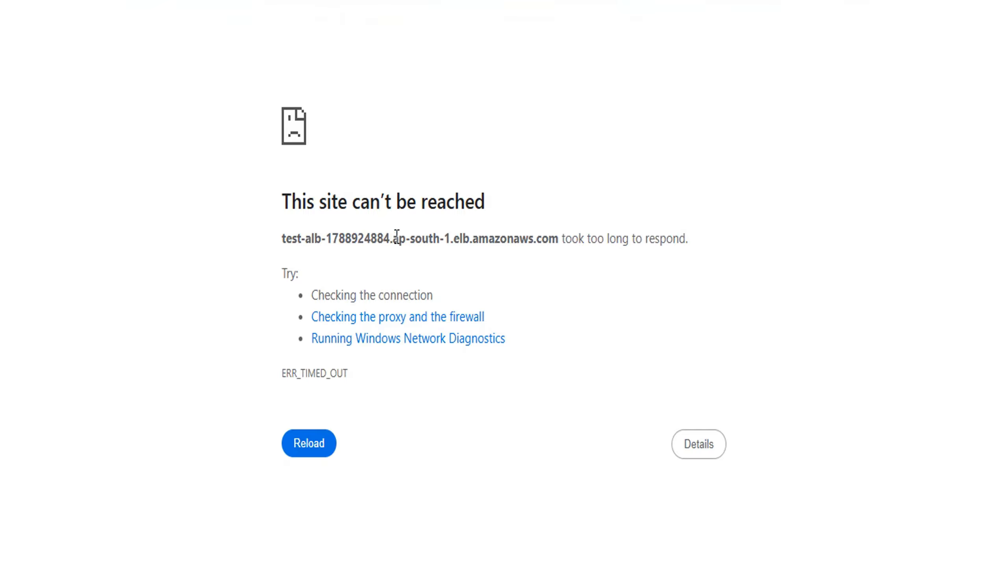
{"action": "left_click", "coordinate": [280, 208]}
{"action": "left_click_drag", "start_coordinate": [279, 210], "coordinate": [497, 206]}
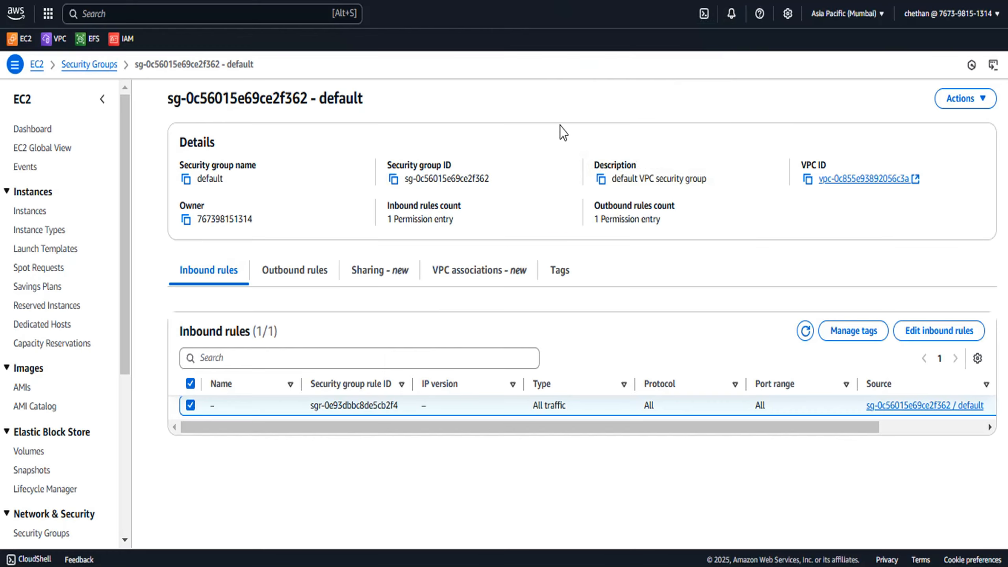
Add an inbound HTTP rule with source Anywhere 0.0.0.0/0 to the default security group and save the rules
{"action": "left_click", "coordinate": [917, 332]}
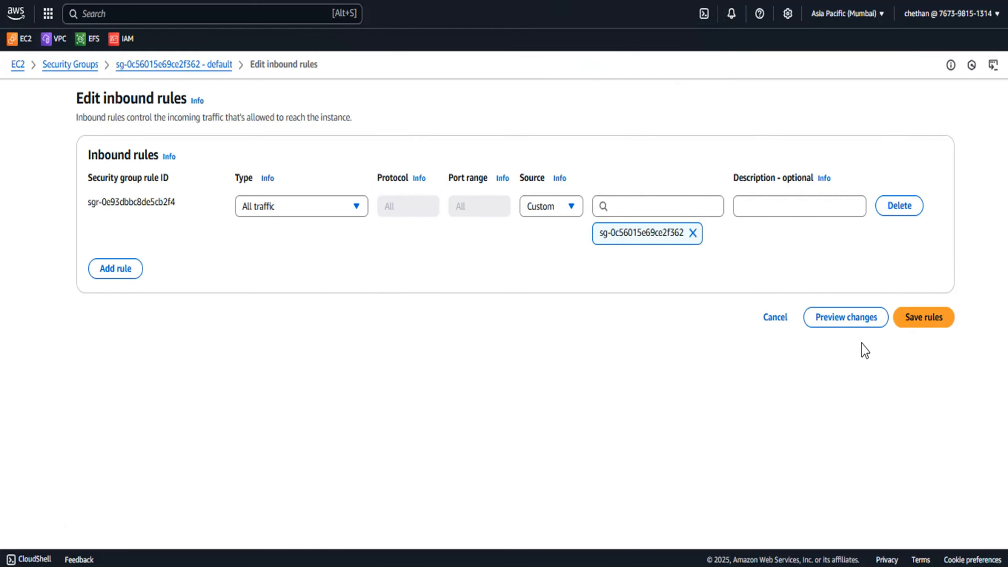
{"action": "left_click", "coordinate": [121, 278]}
{"action": "left_click", "coordinate": [334, 267]}
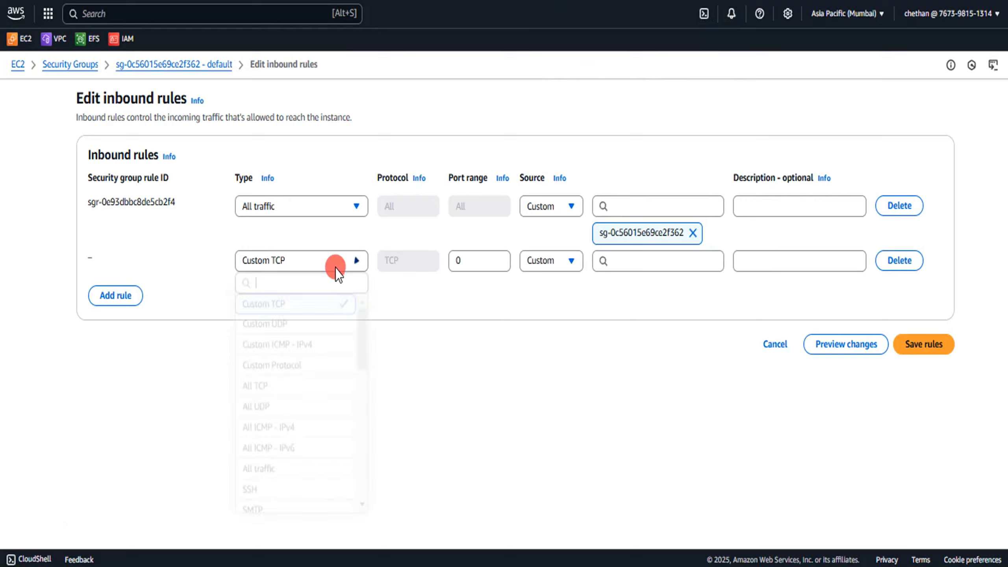
{"action": "type", "text": "htt"}
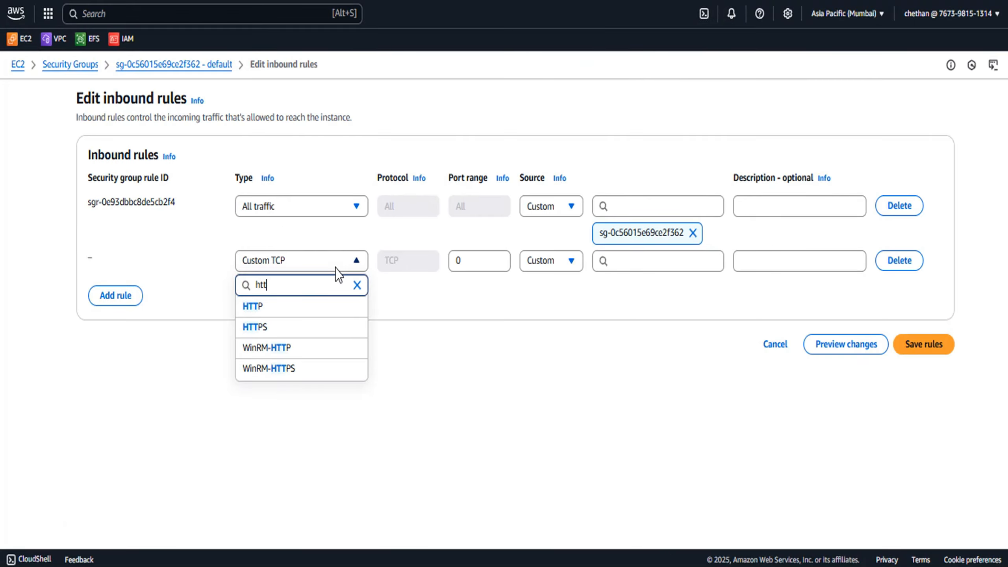
{"action": "left_click", "coordinate": [289, 306]}
{"action": "left_click", "coordinate": [656, 264]}
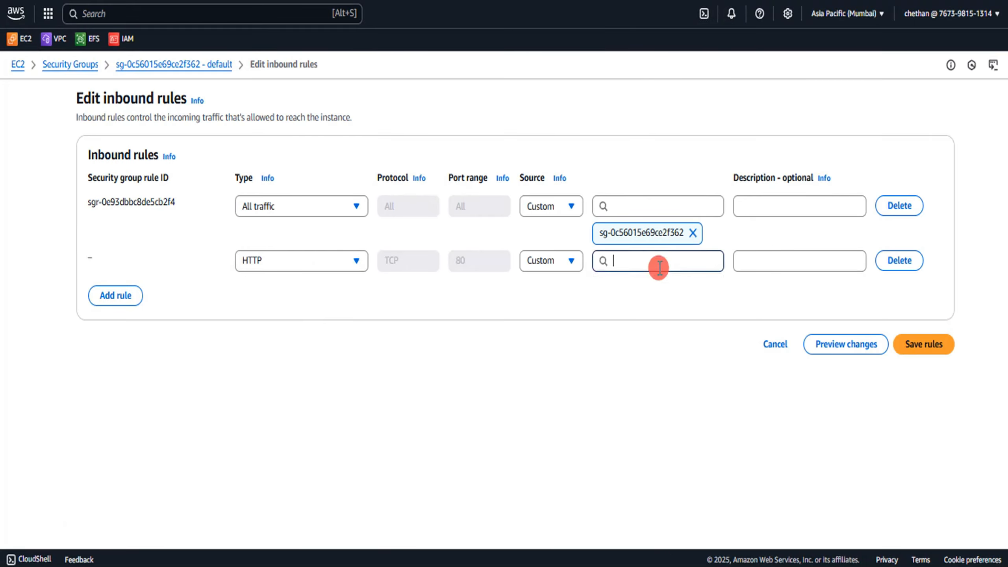
{"action": "left_click", "coordinate": [650, 310]}
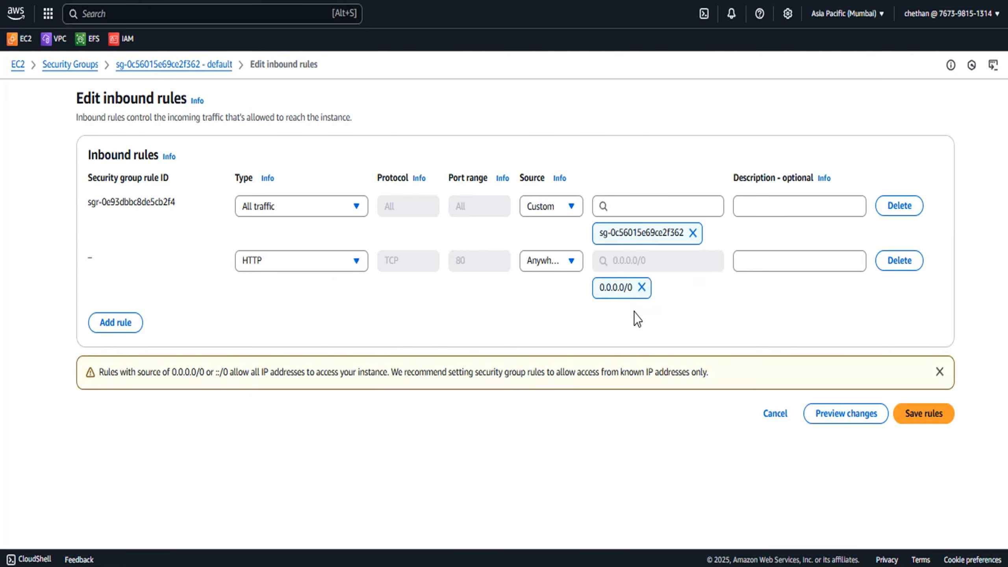
{"action": "left_click", "coordinate": [924, 415]}
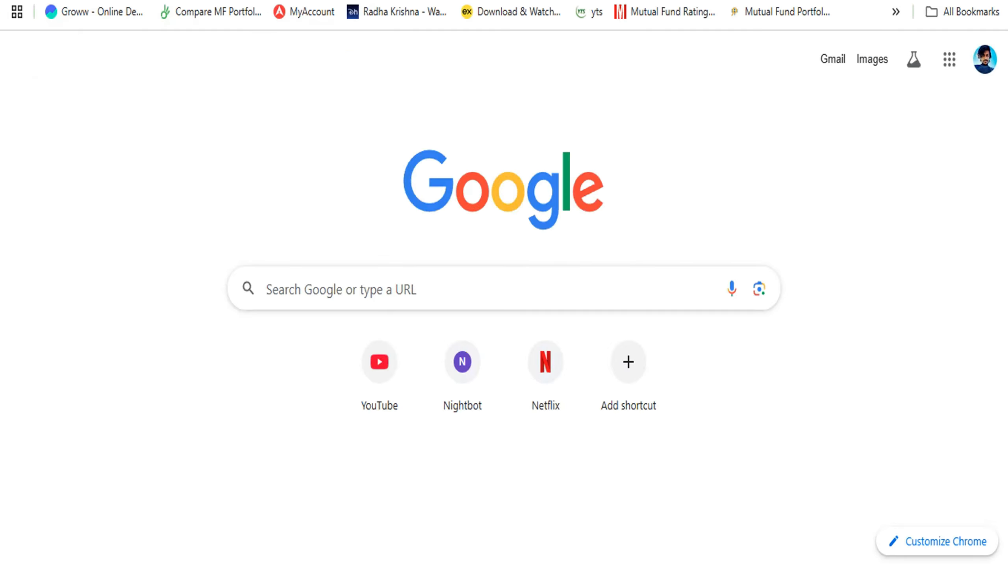
Open the load balancer's DNS name again in a new browser tab
{"action": "type", "text": "Test-ALB-1788924884.ap-south-1.elb.amazonaws.com"}
{"action": "key", "text": "Return"}
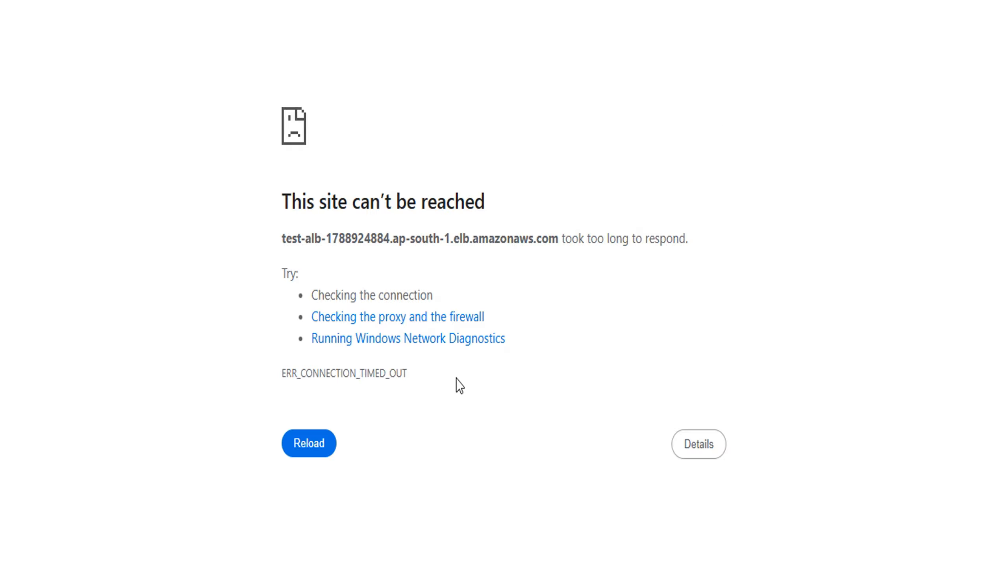
Open the load balancer's DNS name in a new Incognito window and continue past the secure connection warning
{"action": "right_click", "coordinate": [560, 566]}
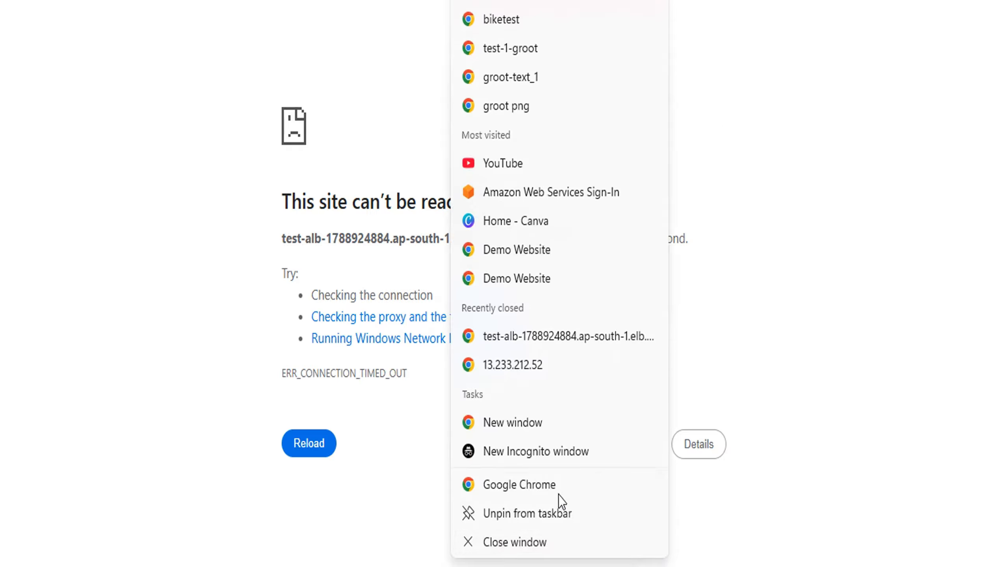
{"action": "left_click", "coordinate": [527, 453]}
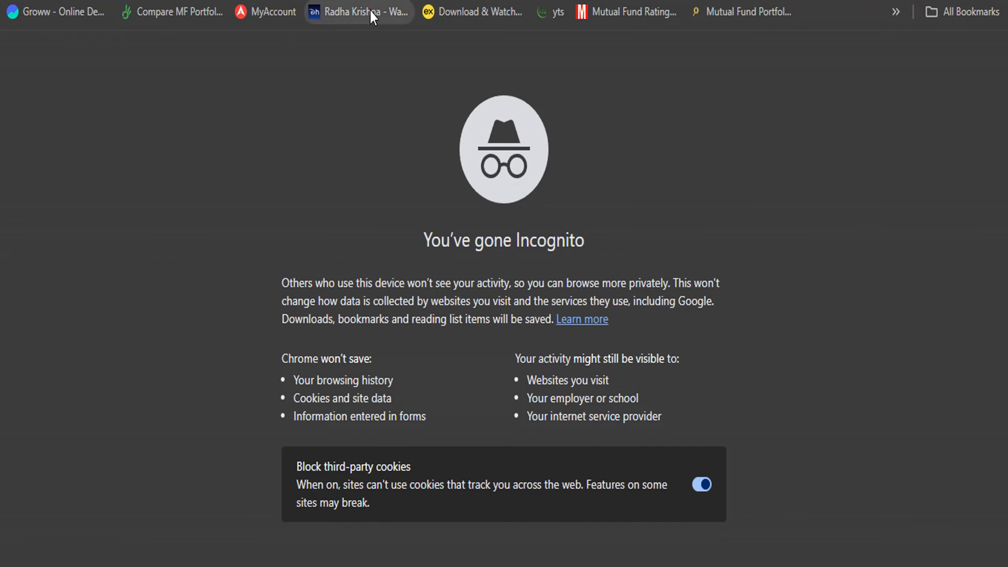
{"action": "type", "text": "Test-ALB-1788924884.ap-south-1.elb.amazonaws.com"}
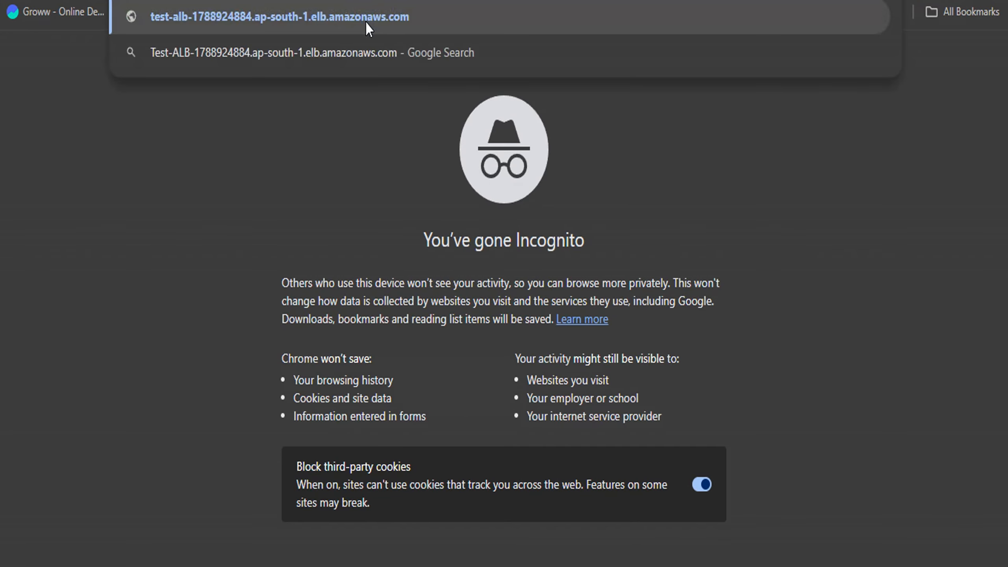
{"action": "key", "text": "Return"}
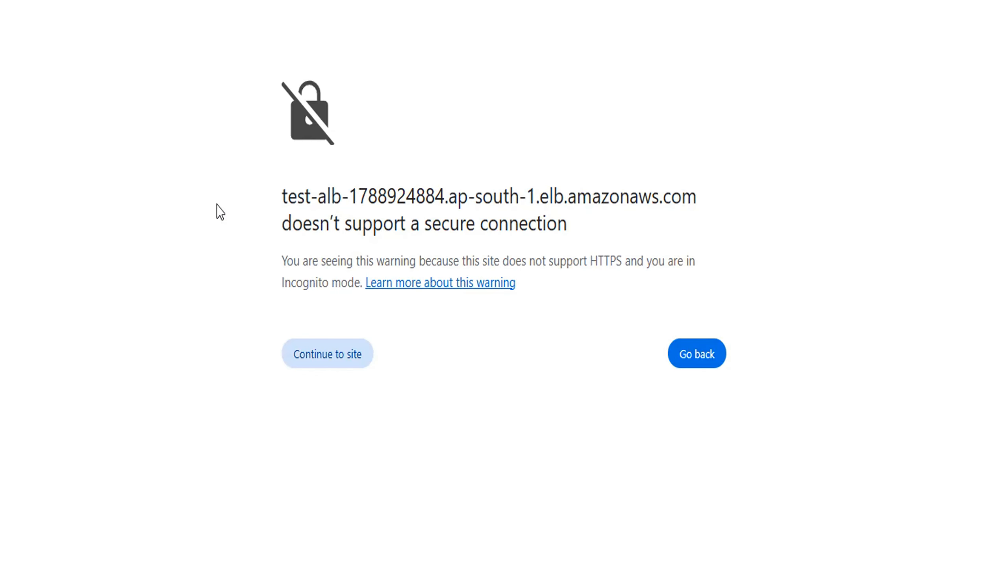
{"action": "left_click", "coordinate": [331, 359]}
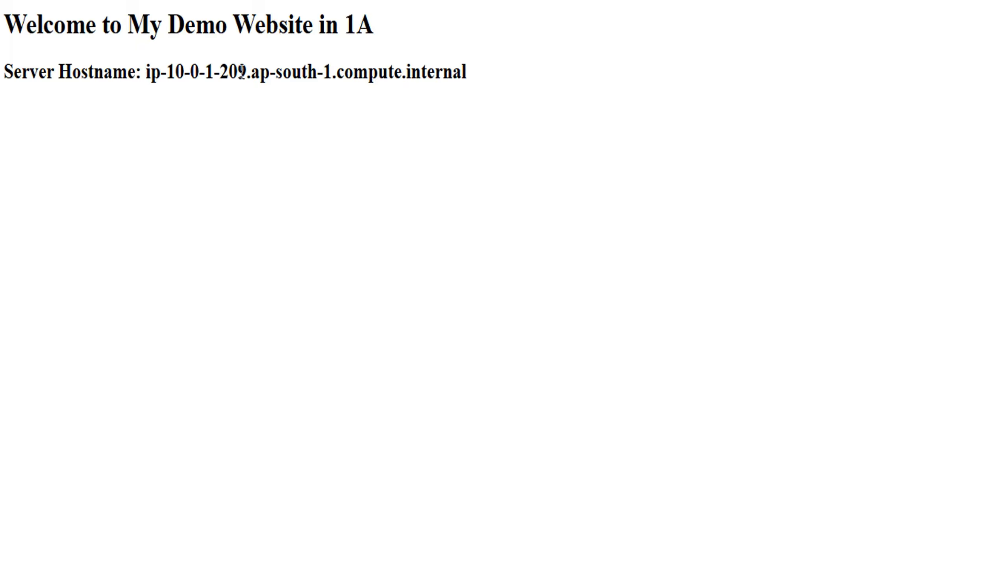
Compare the page's zone and server hostname with Test 1's availability zone and private IPv4 address in the instances list
{"action": "left_click_drag", "start_coordinate": [349, 24], "coordinate": [375, 29]}
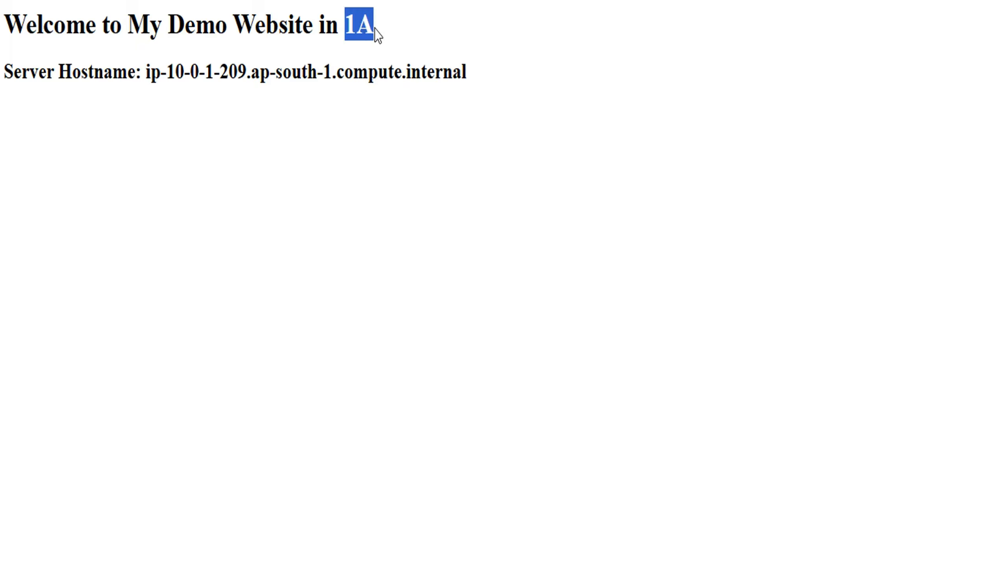
{"action": "left_click_drag", "start_coordinate": [247, 72], "coordinate": [167, 71]}
{"action": "key", "text": "alt+Tab"}
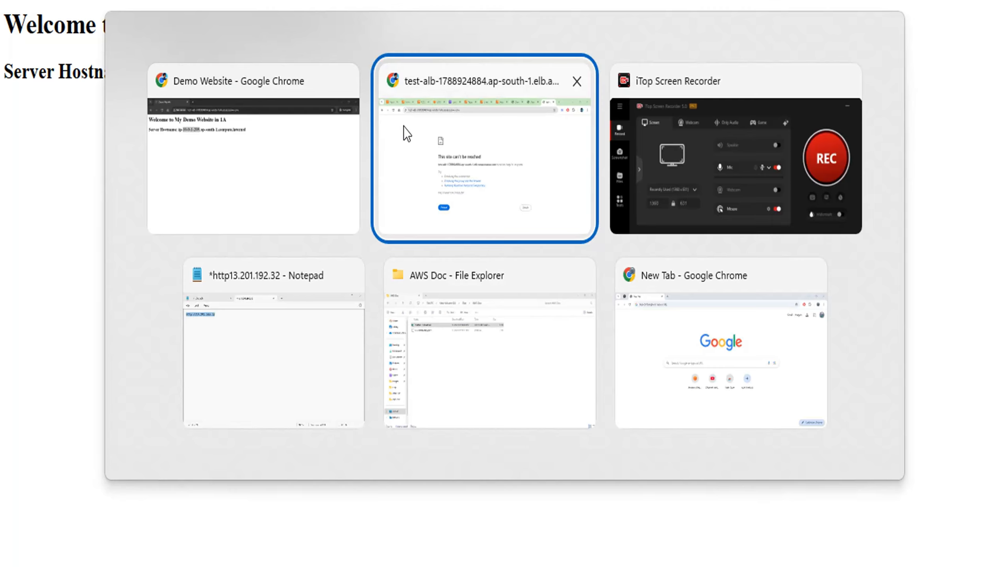
{"action": "left_click", "coordinate": [235, 155]}
{"action": "key", "text": "alt+Tab"}
{"action": "left_click", "coordinate": [381, 1]}
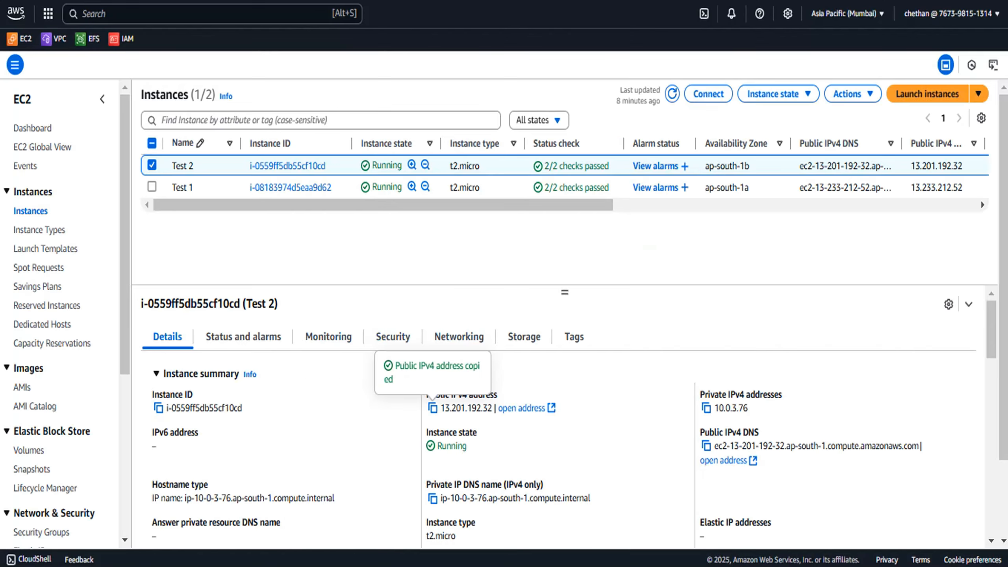
{"action": "left_click", "coordinate": [514, 189]}
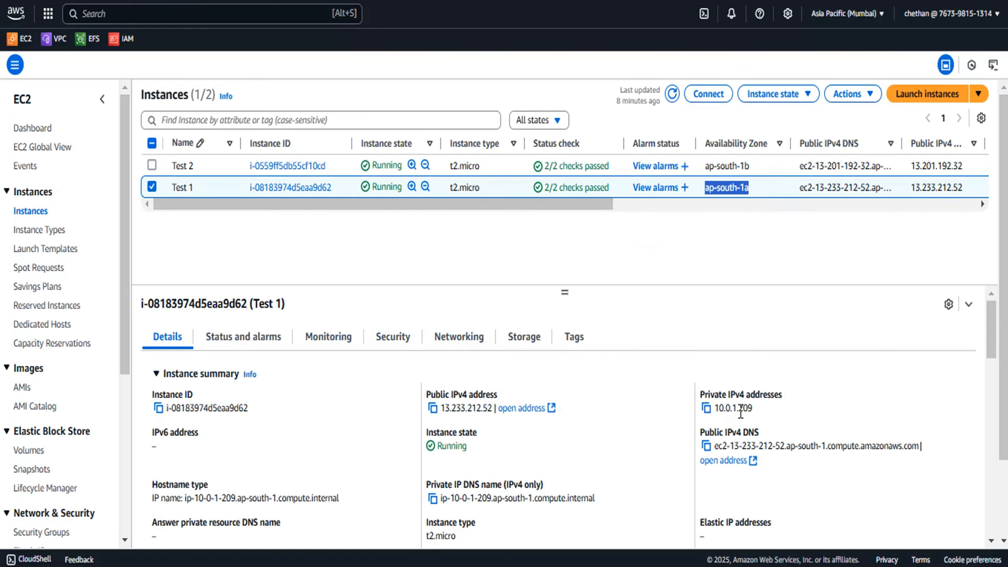
Reload the load balancer page until the other instance responds, and highlight its zone and server hostname
{"action": "key", "text": "alt+Tab"}
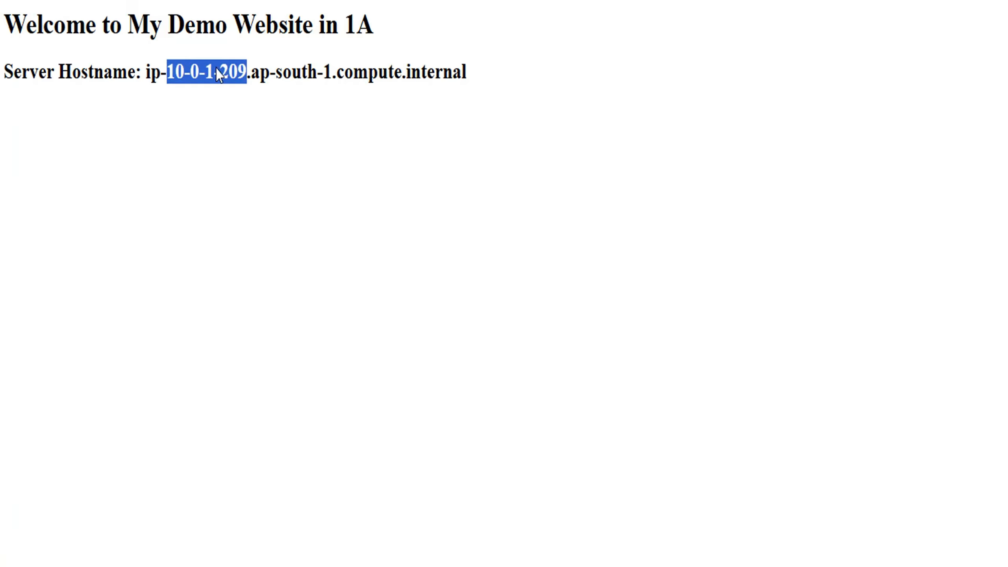
{"action": "key", "text": "F5"}
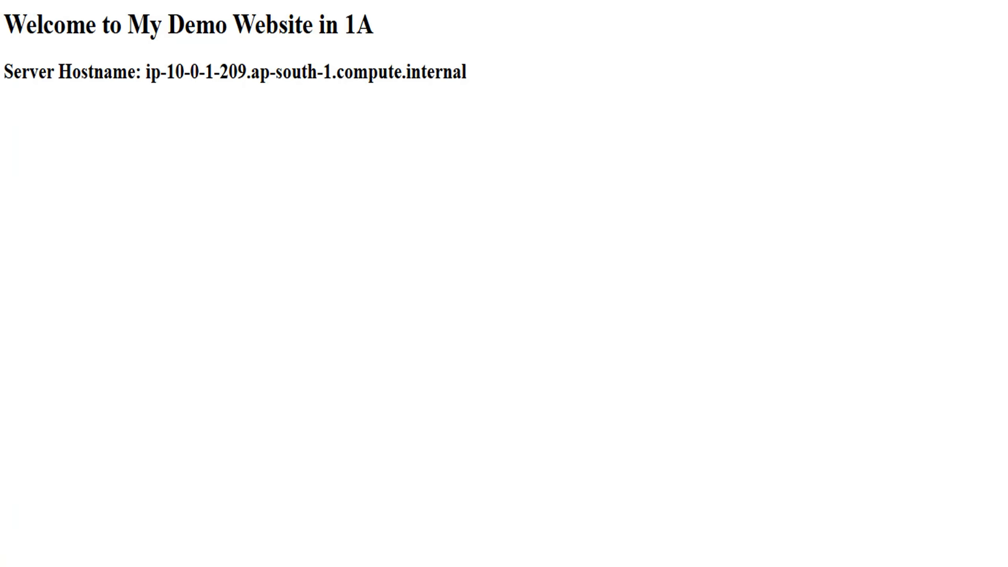
{"action": "key", "text": "F5"}
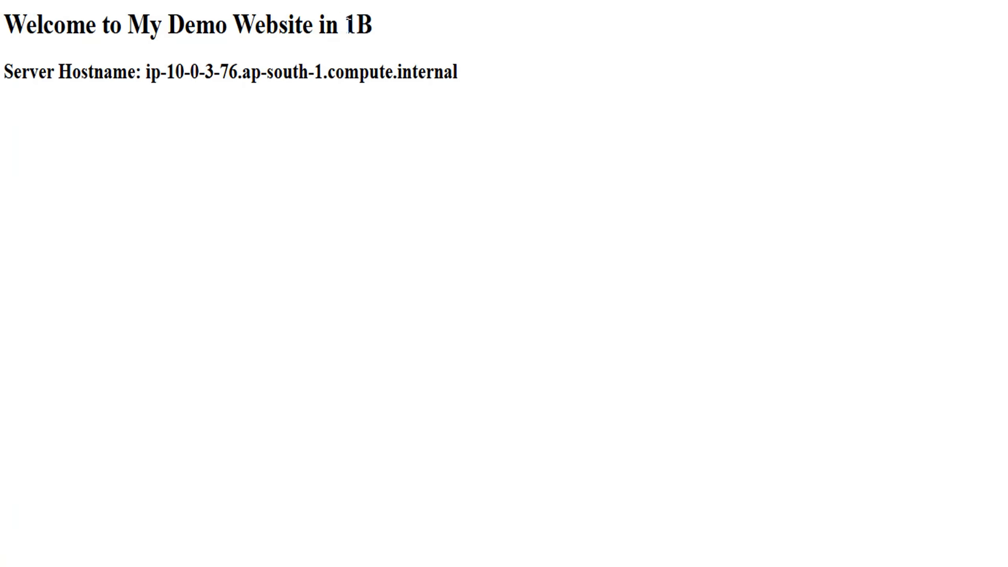
{"action": "left_click_drag", "start_coordinate": [348, 25], "coordinate": [401, 25]}
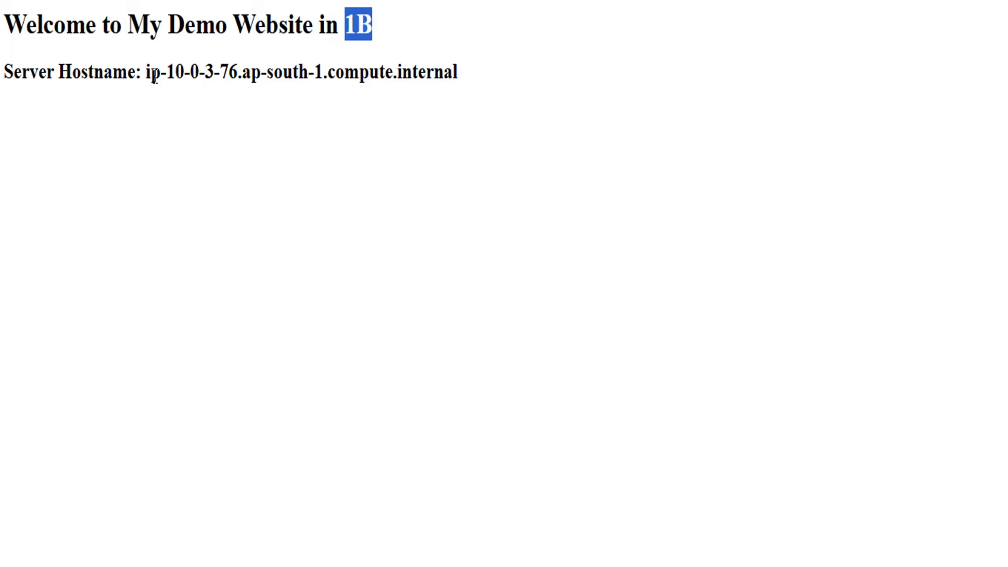
{"action": "left_click_drag", "start_coordinate": [167, 72], "coordinate": [240, 68]}
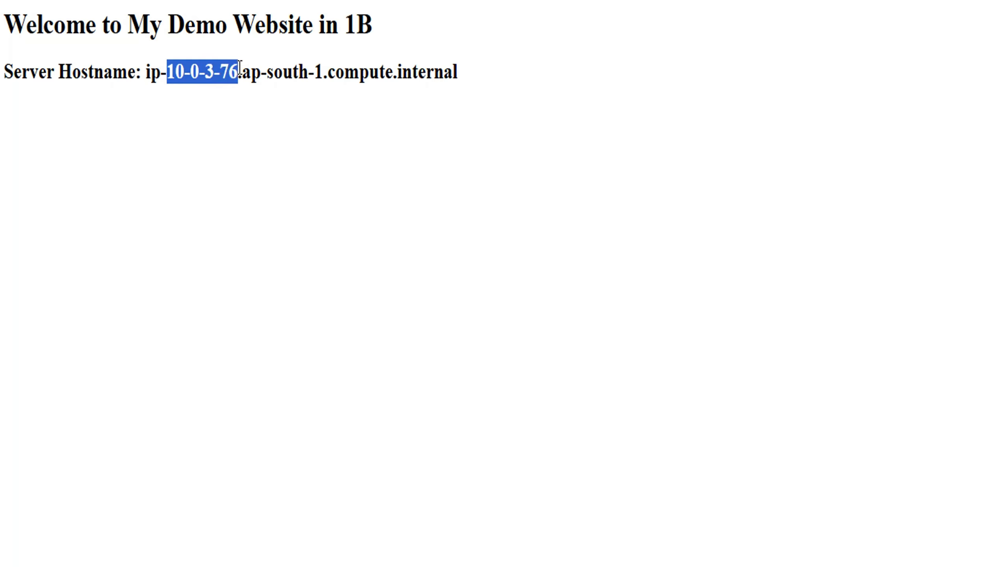
Compare that hostname with Test 2's availability zone and private IPv4 address in the instances list
{"action": "key", "text": "alt+Tab"}
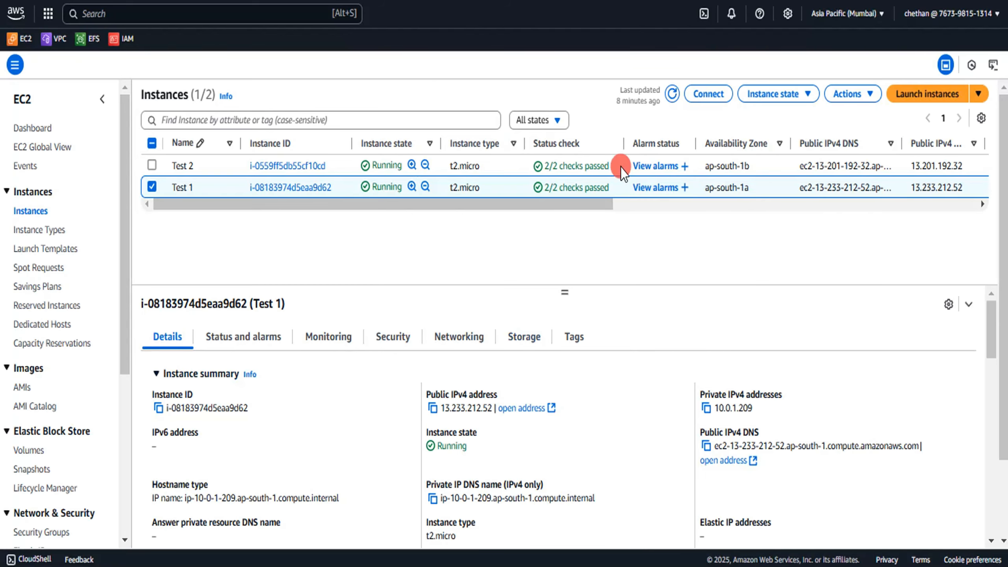
{"action": "left_click", "coordinate": [621, 168]}
{"action": "left_click_drag", "start_coordinate": [750, 166], "coordinate": [705, 167]}
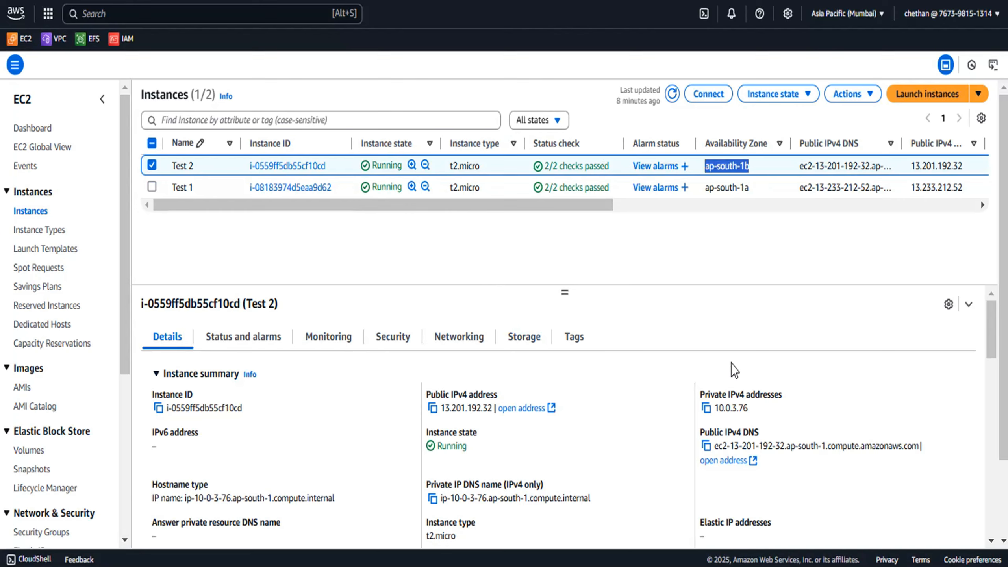
{"action": "left_click_drag", "start_coordinate": [733, 409], "coordinate": [749, 410]}
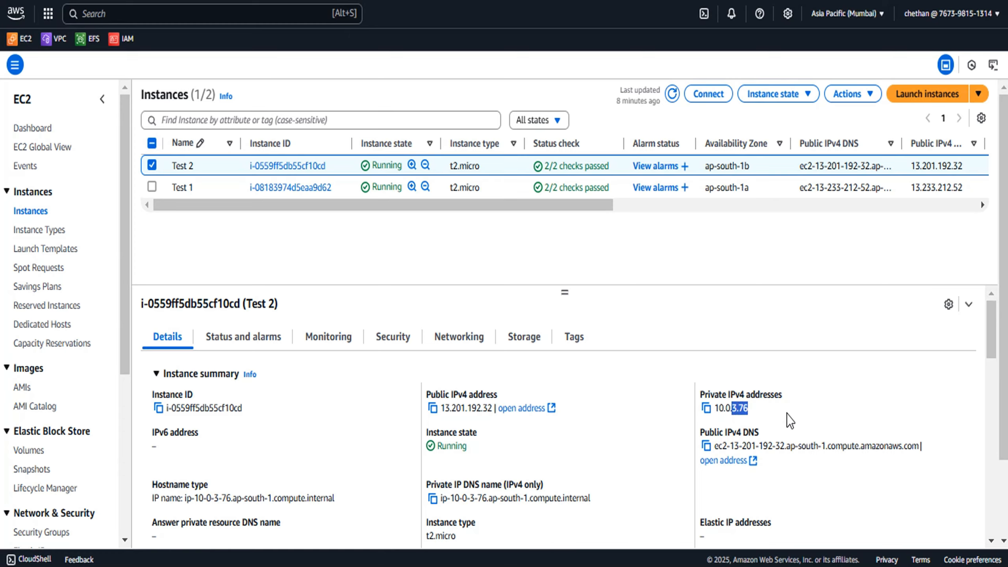
Reload the load balancer page repeatedly to check traffic switching between the two instances
{"action": "key", "text": "alt+Tab"}
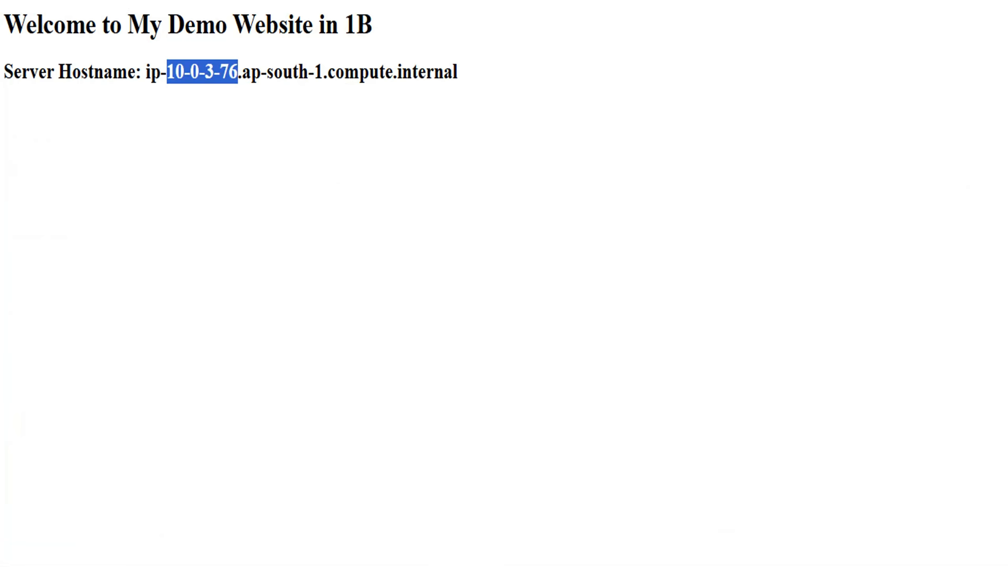
{"action": "key", "text": "F5"}
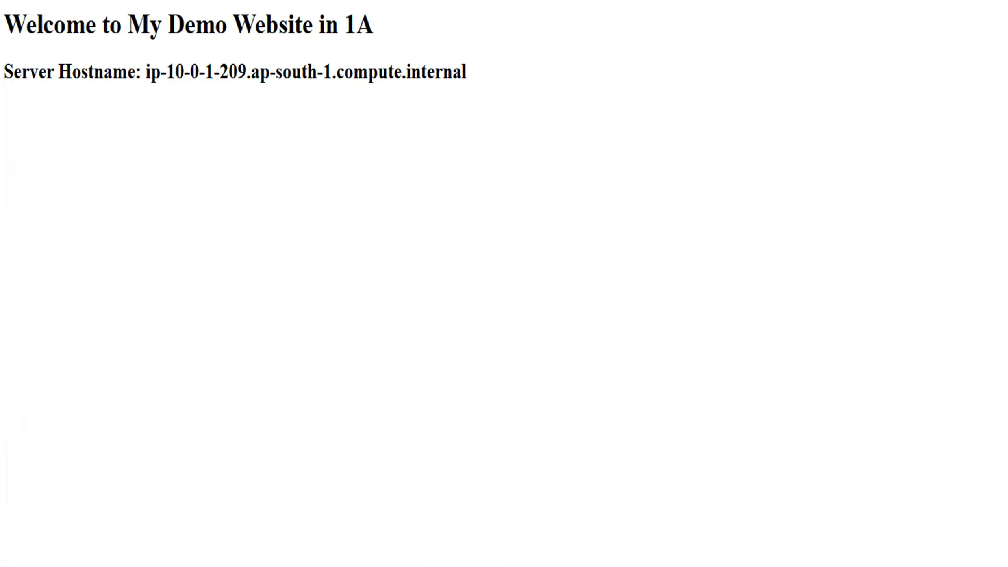
{"action": "key", "text": "F5"}
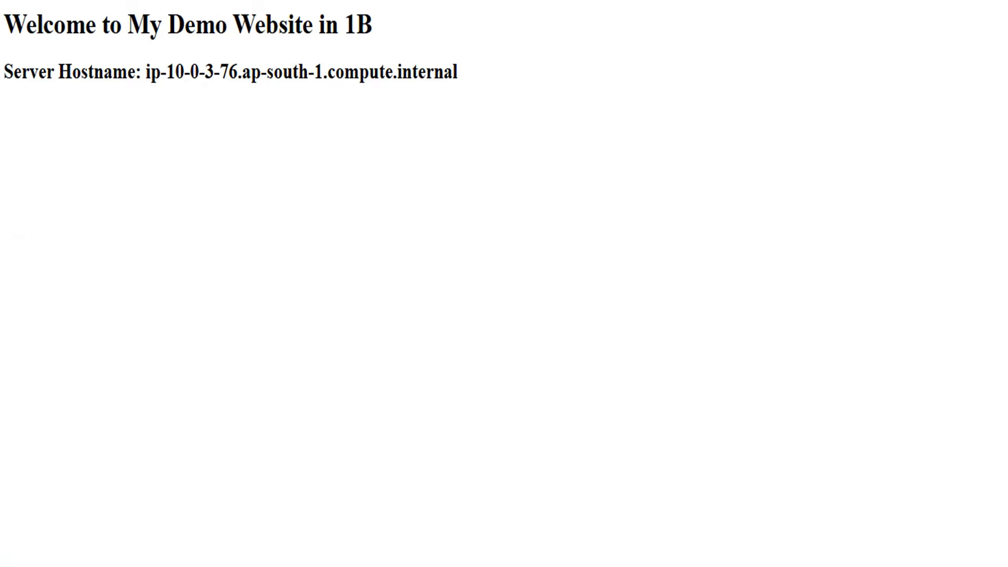